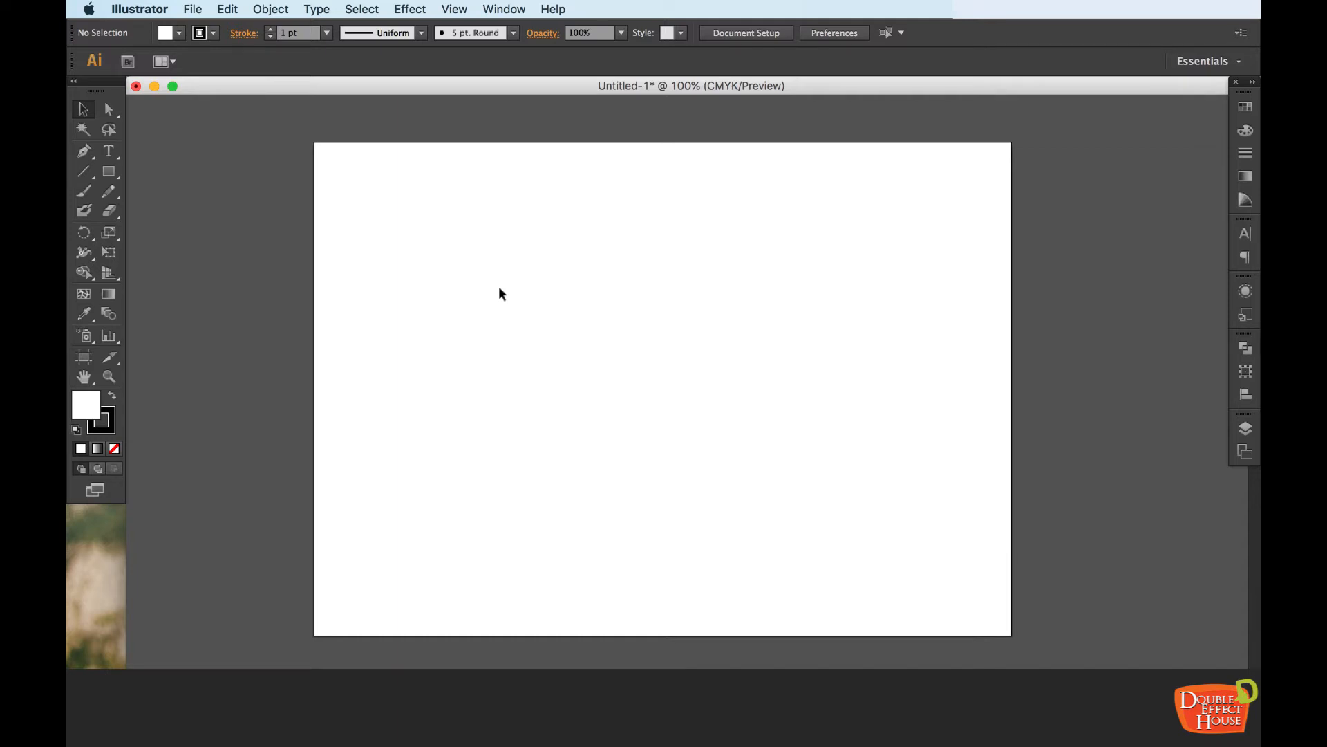
# Paste the copied red heart image and scale it down to sit centred within the artboard
pyautogui.press('super+v')
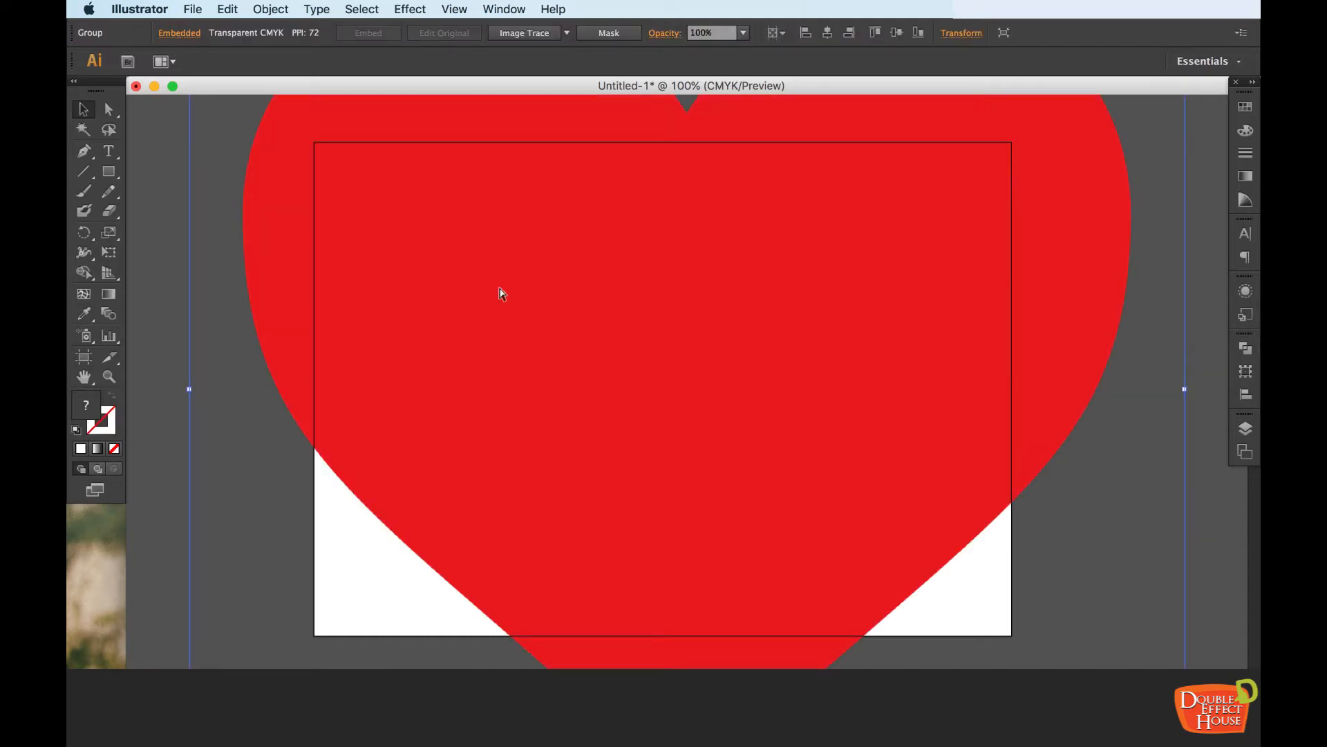
pyautogui.press('super+minus')
pyautogui.press('super+minus')
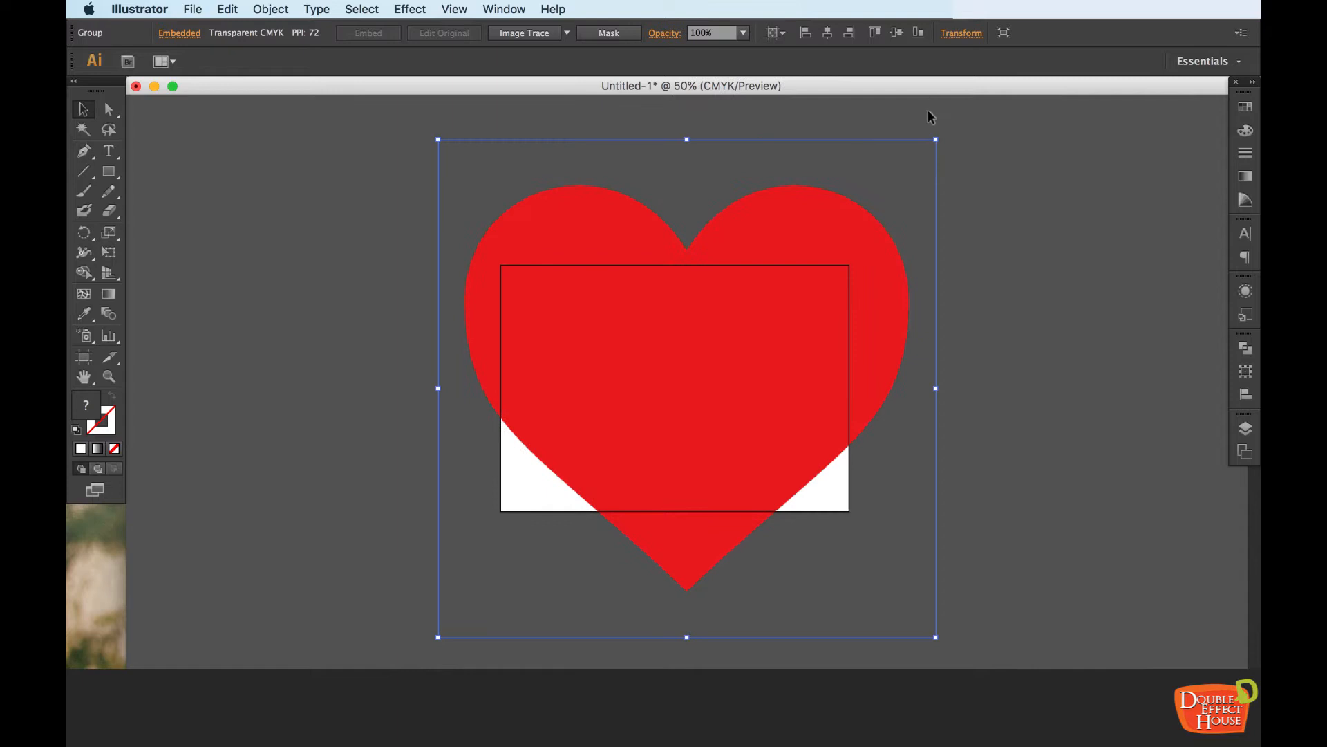
pyautogui.moveTo(935, 138); pyautogui.dragTo(747, 327)
pyautogui.moveTo(676, 408); pyautogui.dragTo(760, 328)
pyautogui.moveTo(831, 237); pyautogui.dragTo(803, 260)
pyautogui.moveTo(718, 349); pyautogui.dragTo(743, 335)
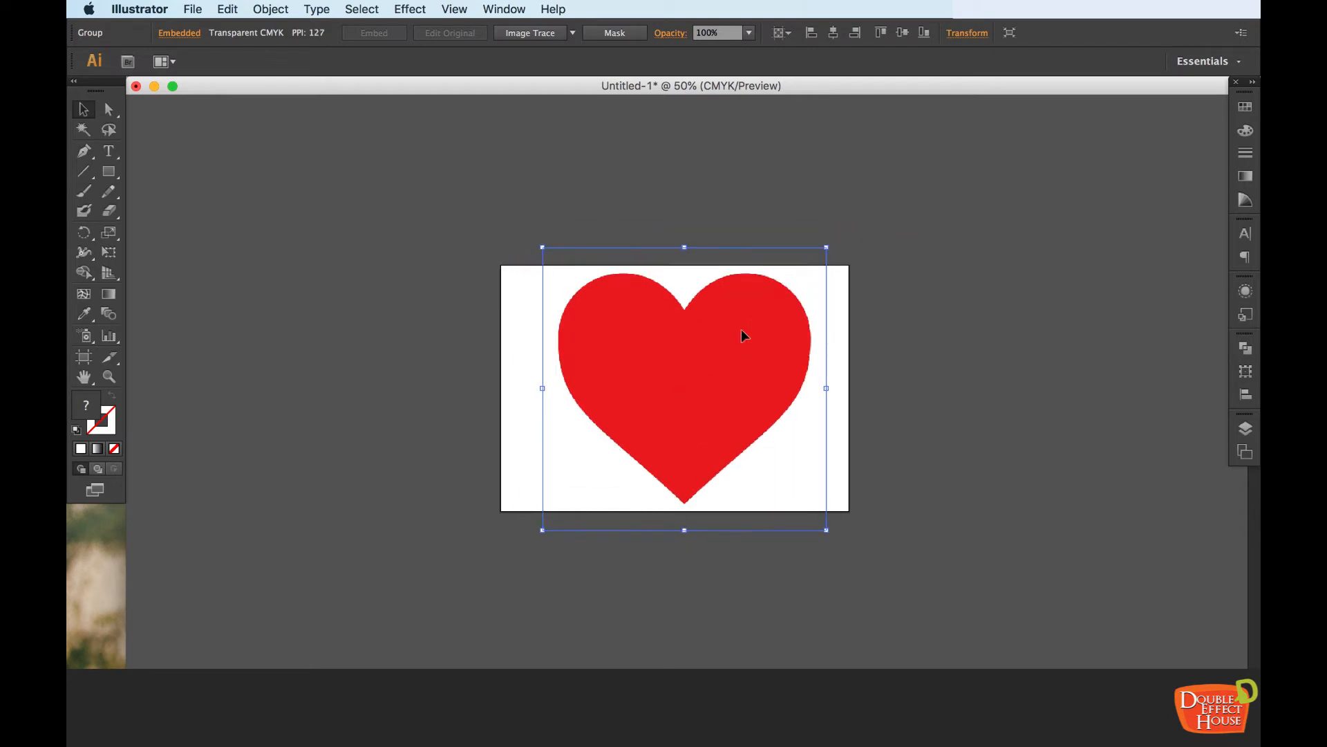
pyautogui.press('super+0')
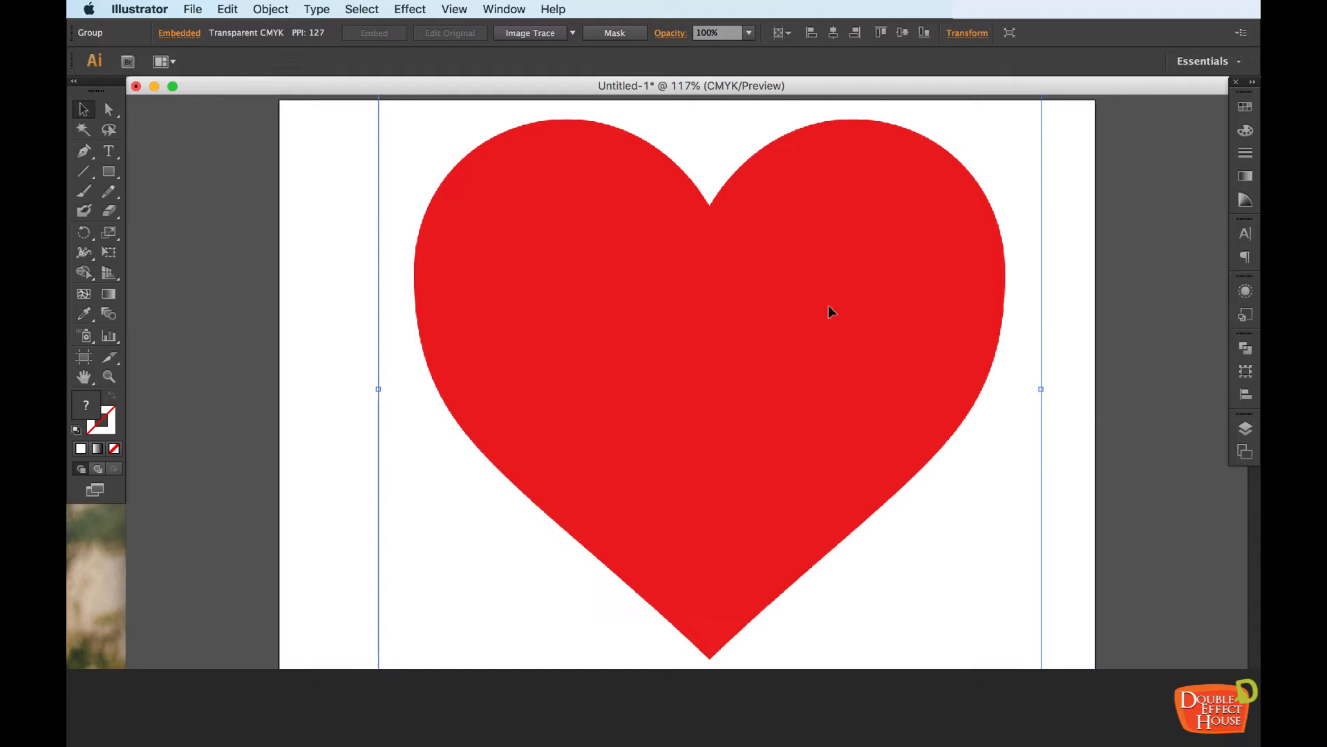
pyautogui.click(1119, 269)
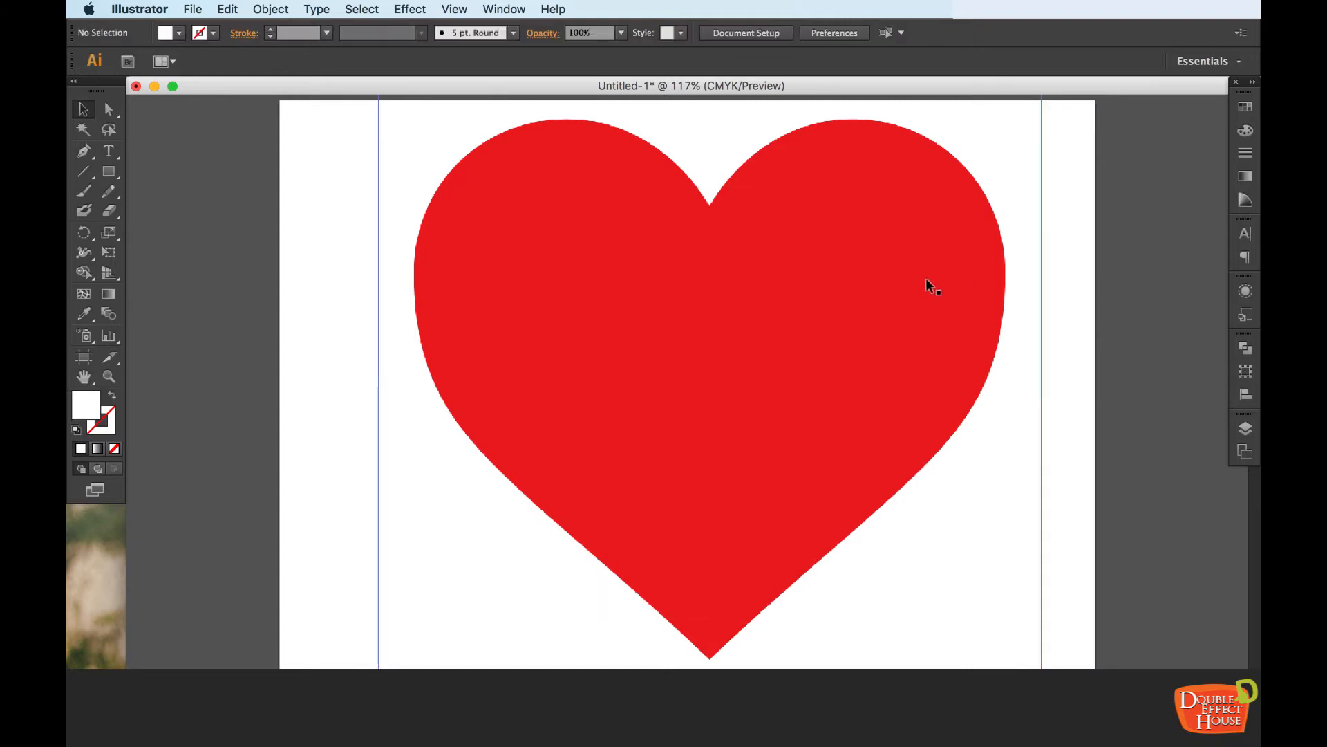
# Rename Layer 1 as "Background layer – image trace" in its layer options
pyautogui.click(1245, 429)
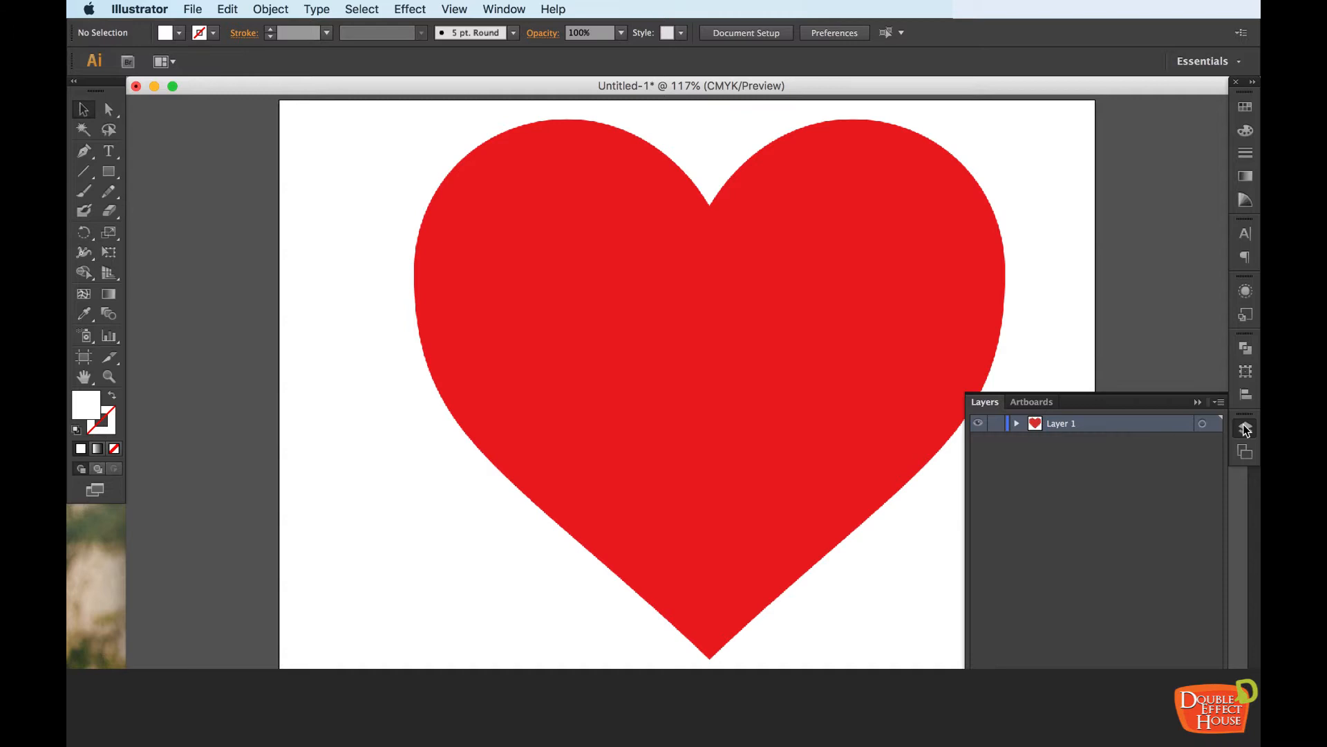
pyautogui.doubleClick(1138, 426)
pyautogui.moveTo(550, 221); pyautogui.dragTo(671, 251)
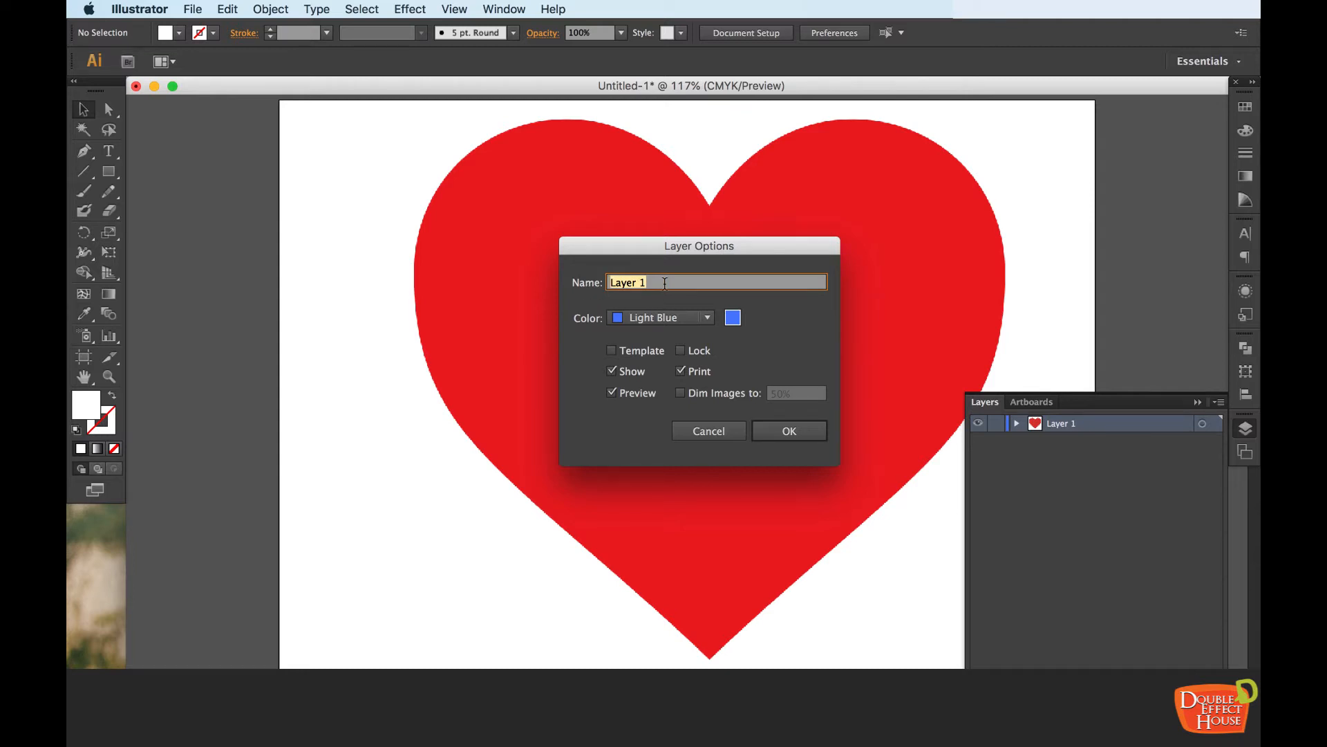
pyautogui.write('Background layer - image ')
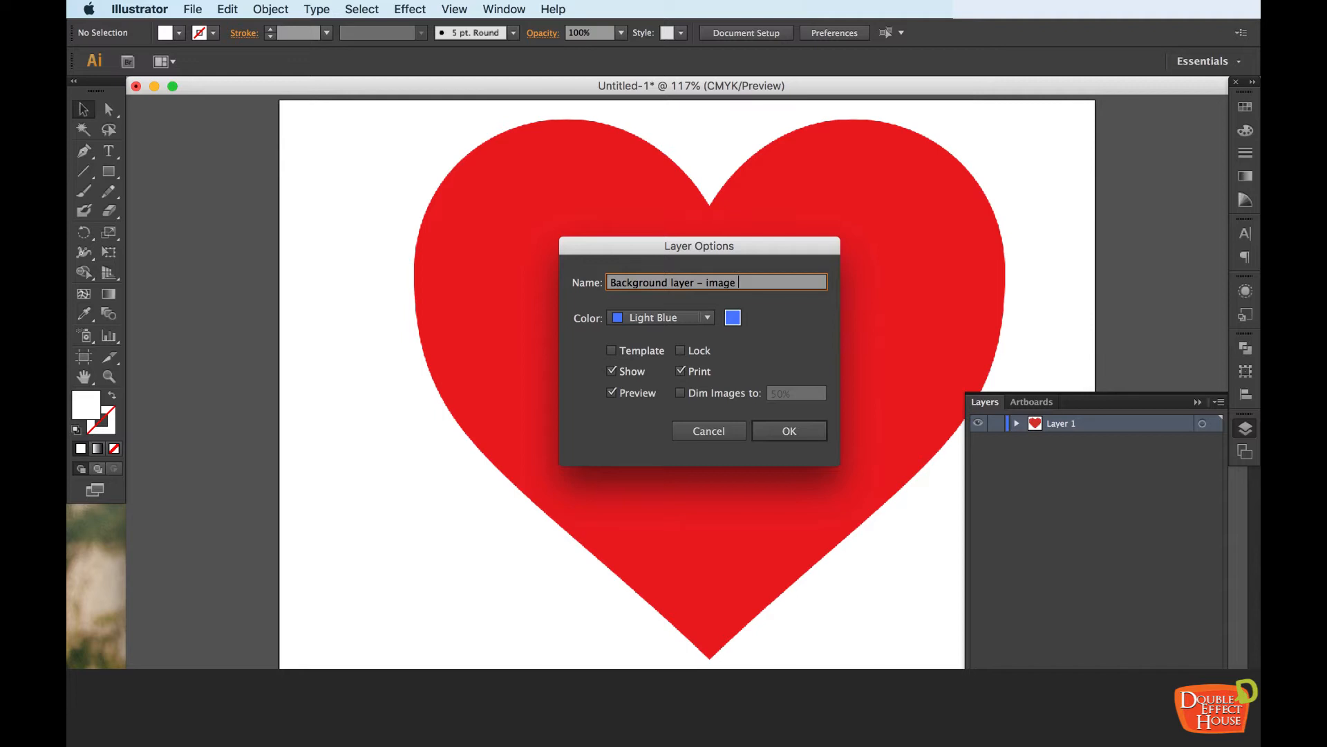
pyautogui.write('trace')
# Set the background layer's identification color to Grass Green
pyautogui.click(662, 318)
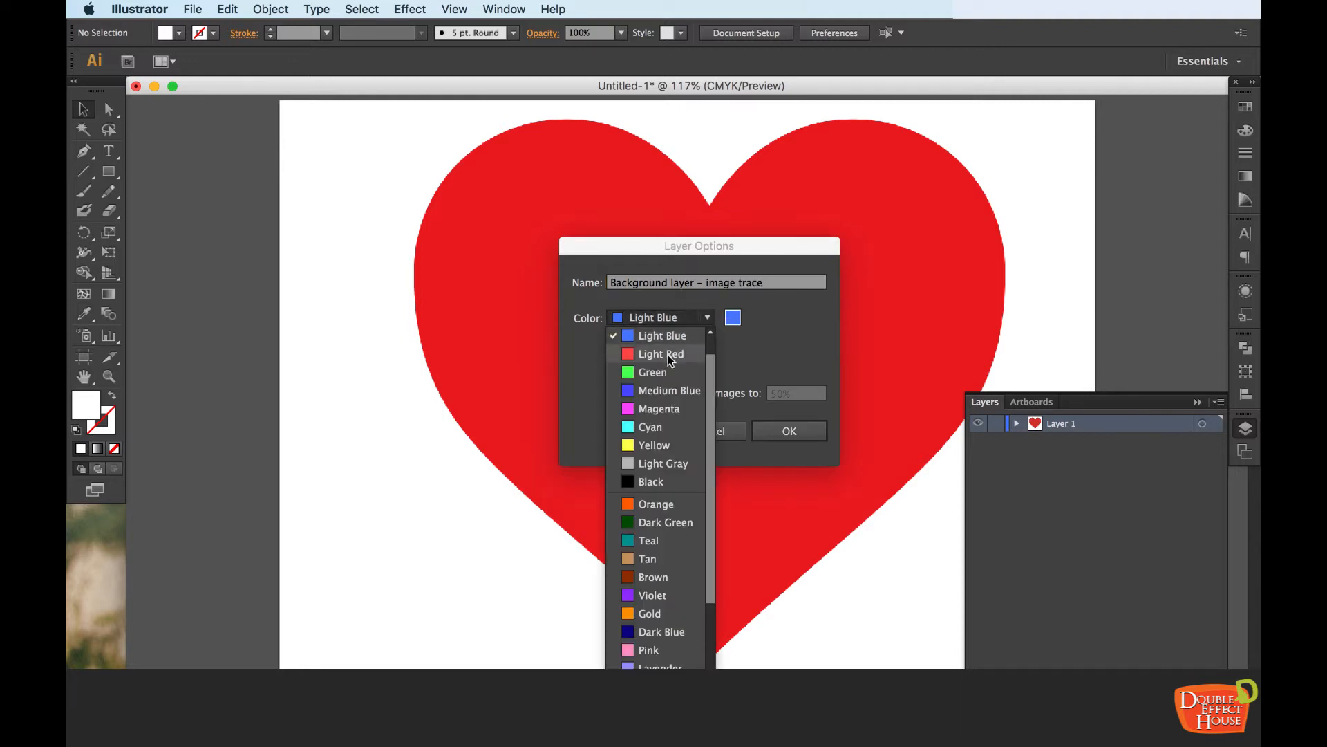
pyautogui.scroll(-3, 667, 356)
pyautogui.scroll(-2, 662, 414)
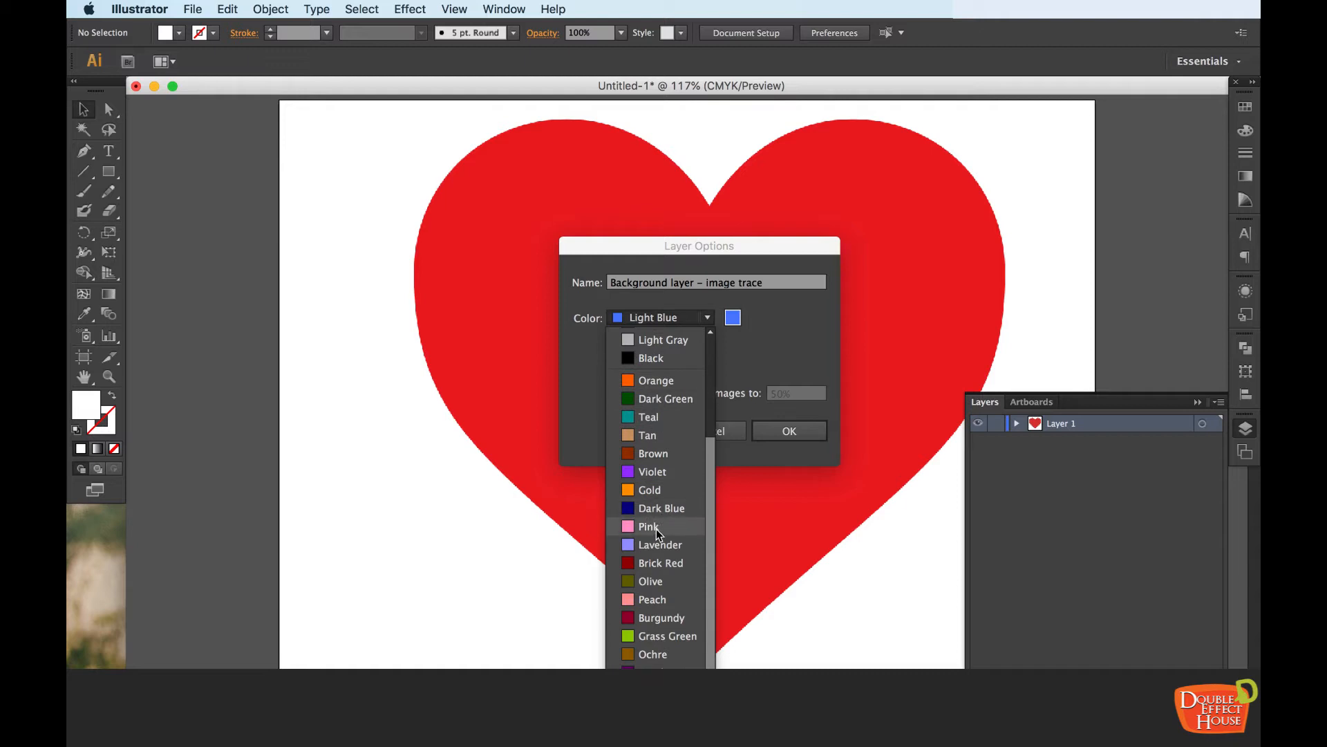
pyautogui.click(673, 636)
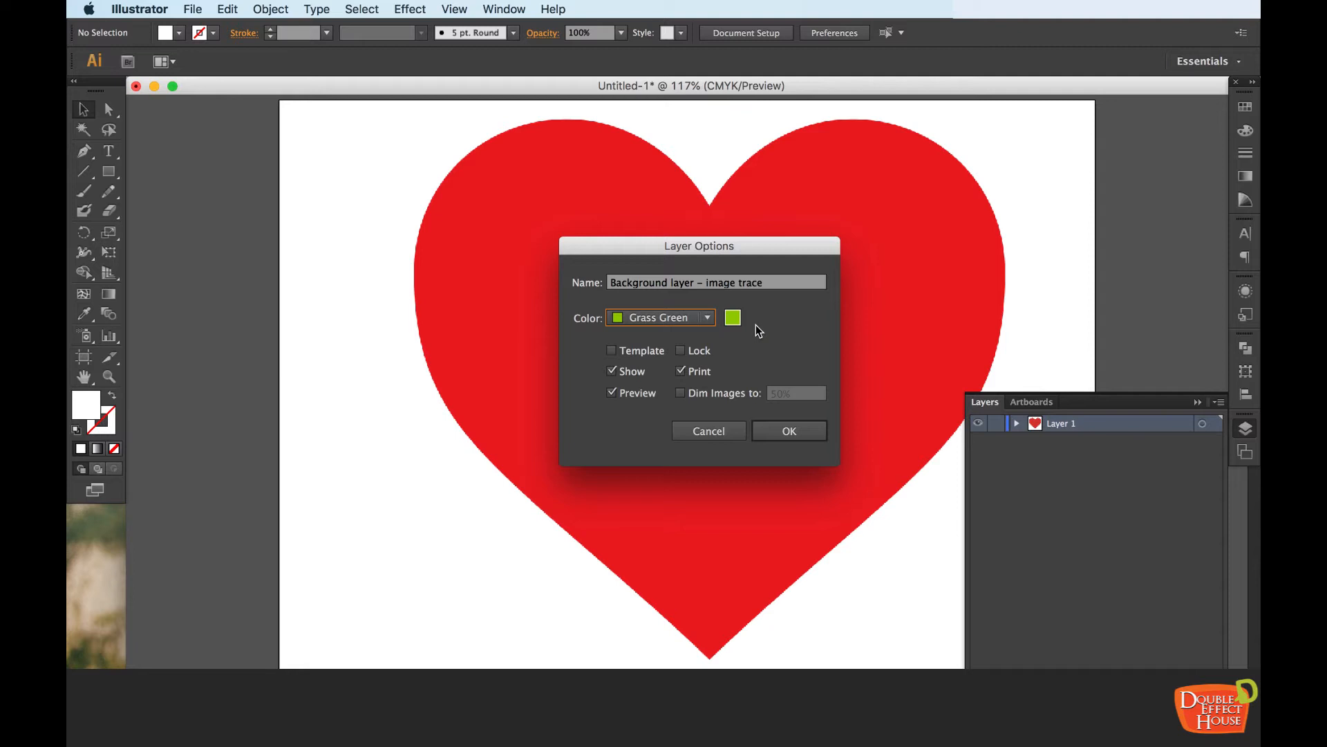
pyautogui.click(700, 321)
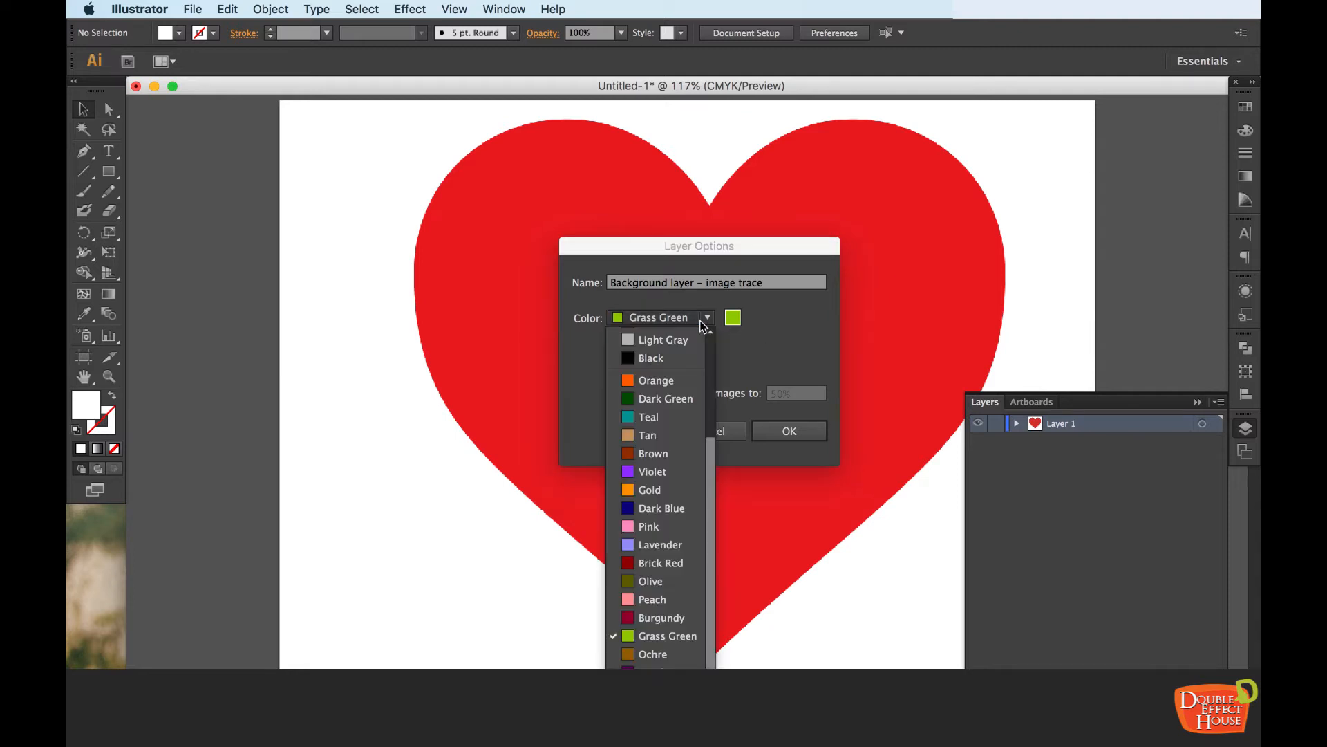
pyautogui.click(760, 332)
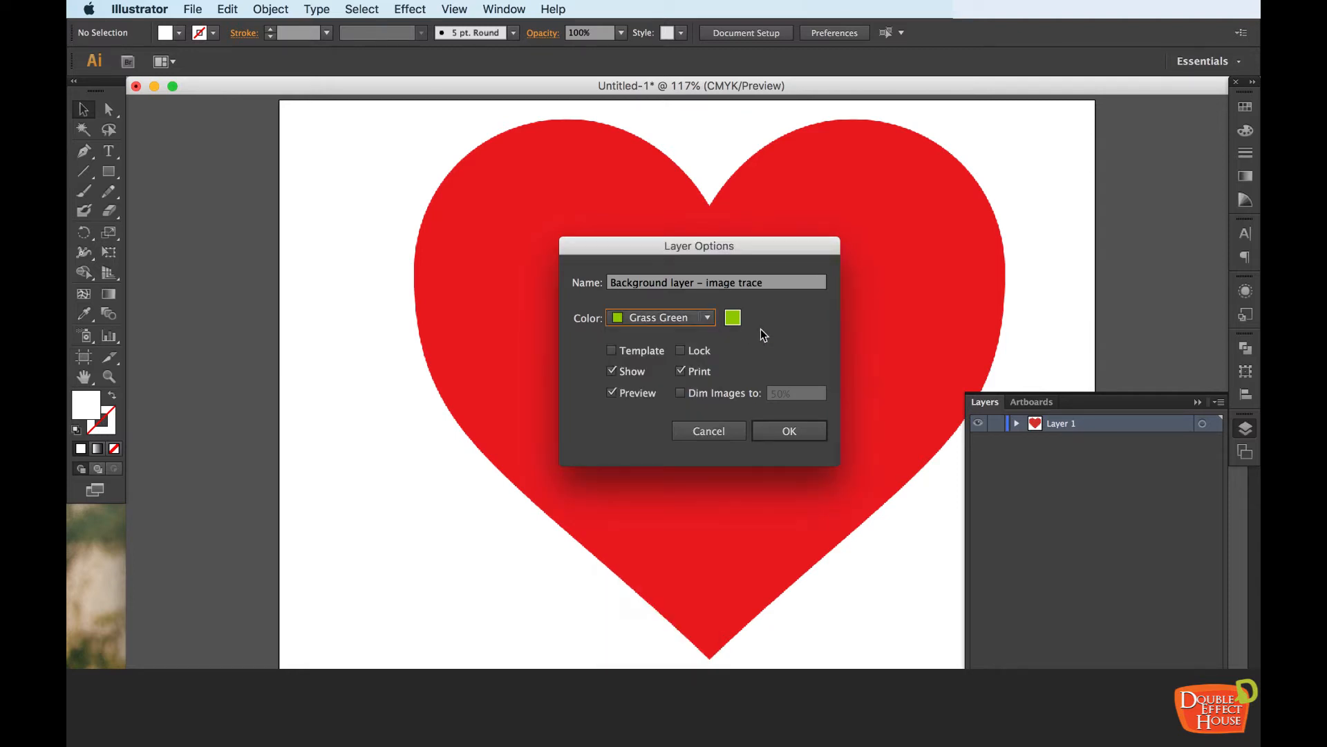
# Lock the background layer and dim its images to 50%
pyautogui.click(681, 351)
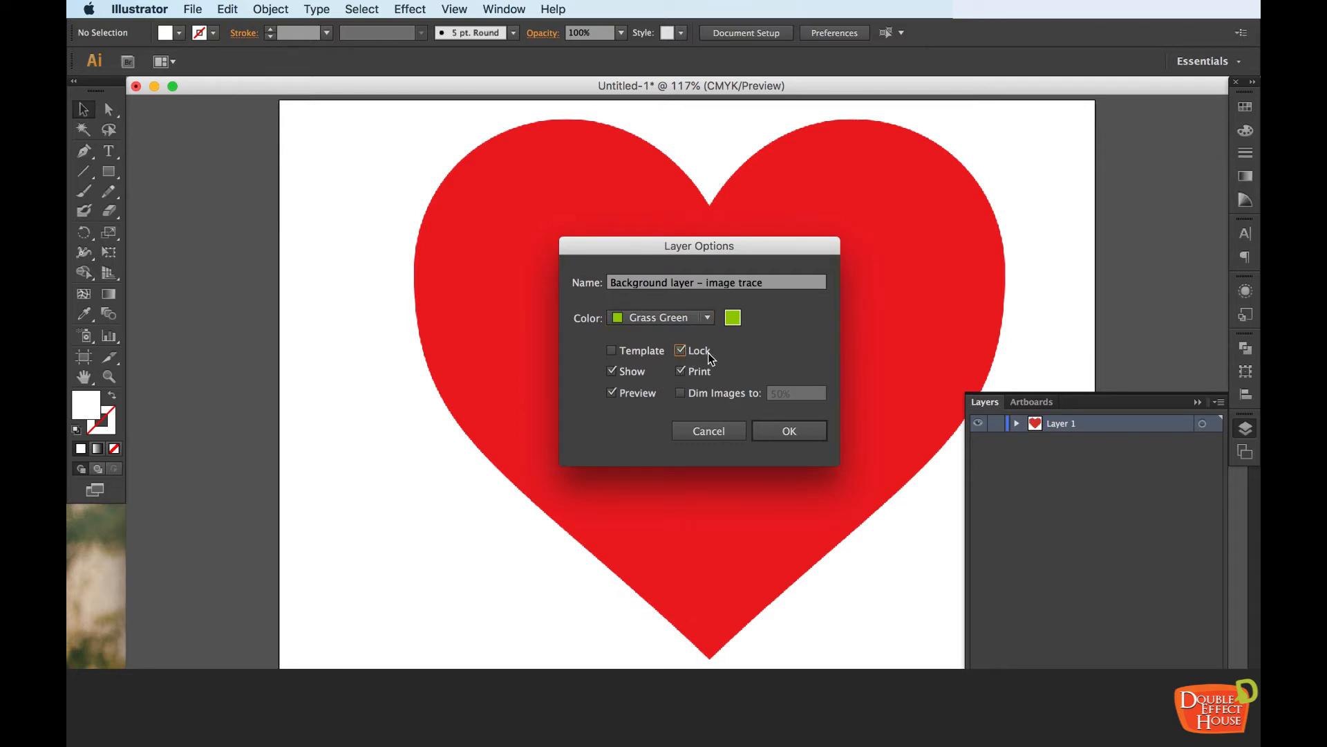
pyautogui.click(687, 394)
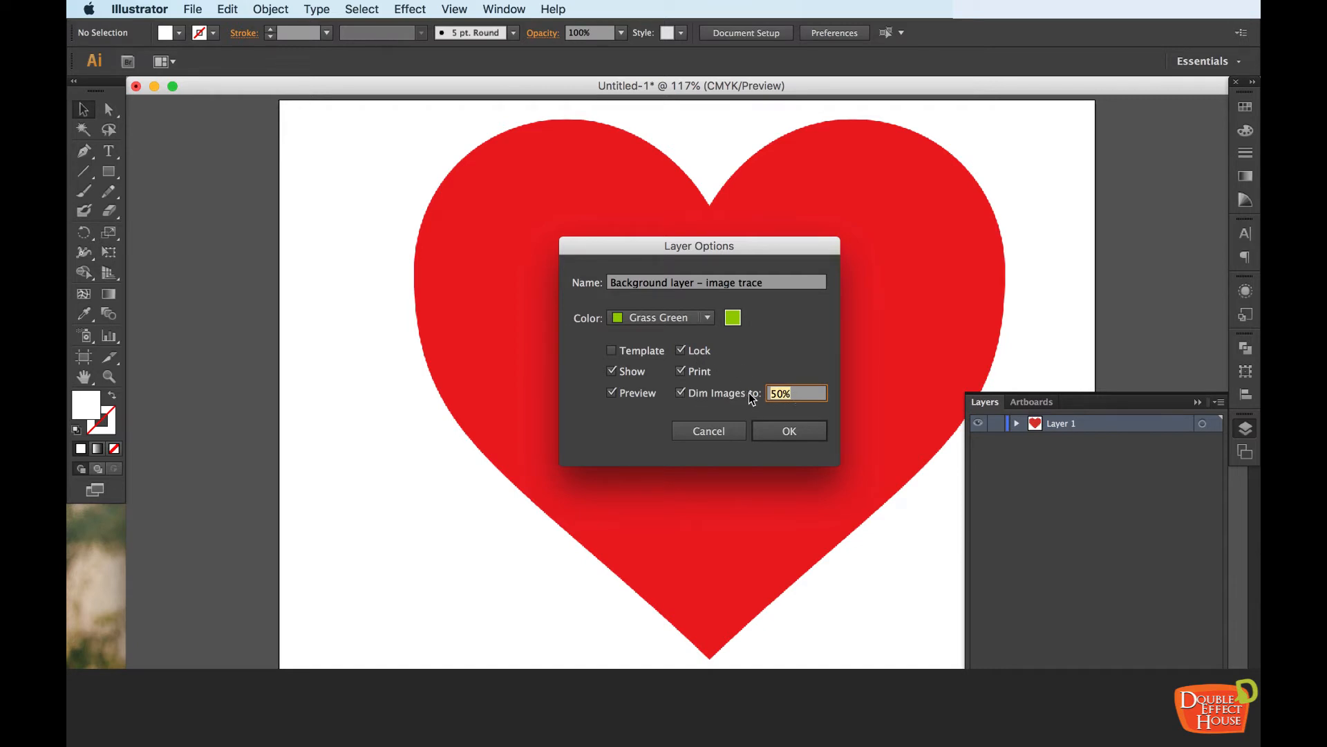
pyautogui.click(785, 429)
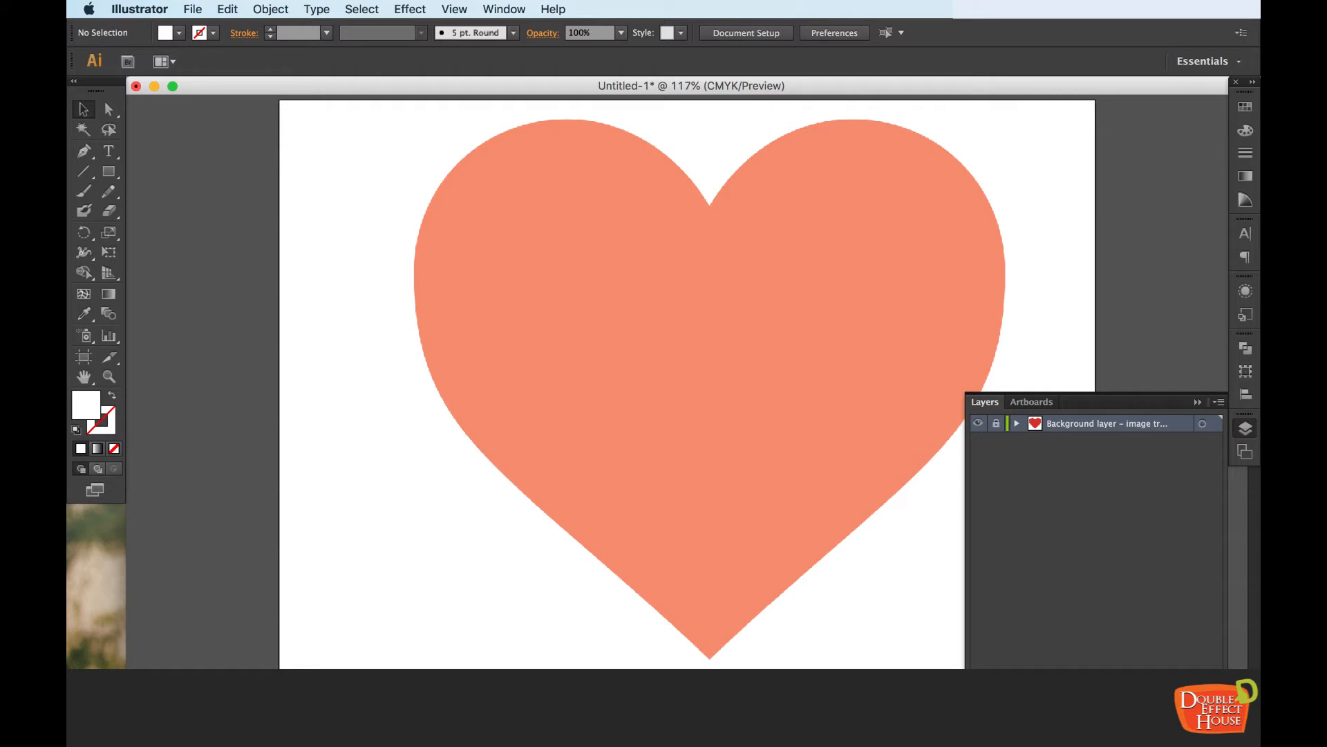
# Create a new layer above the heart image and set the drawing colors to no fill with a black stroke
pyautogui.press('super+l')
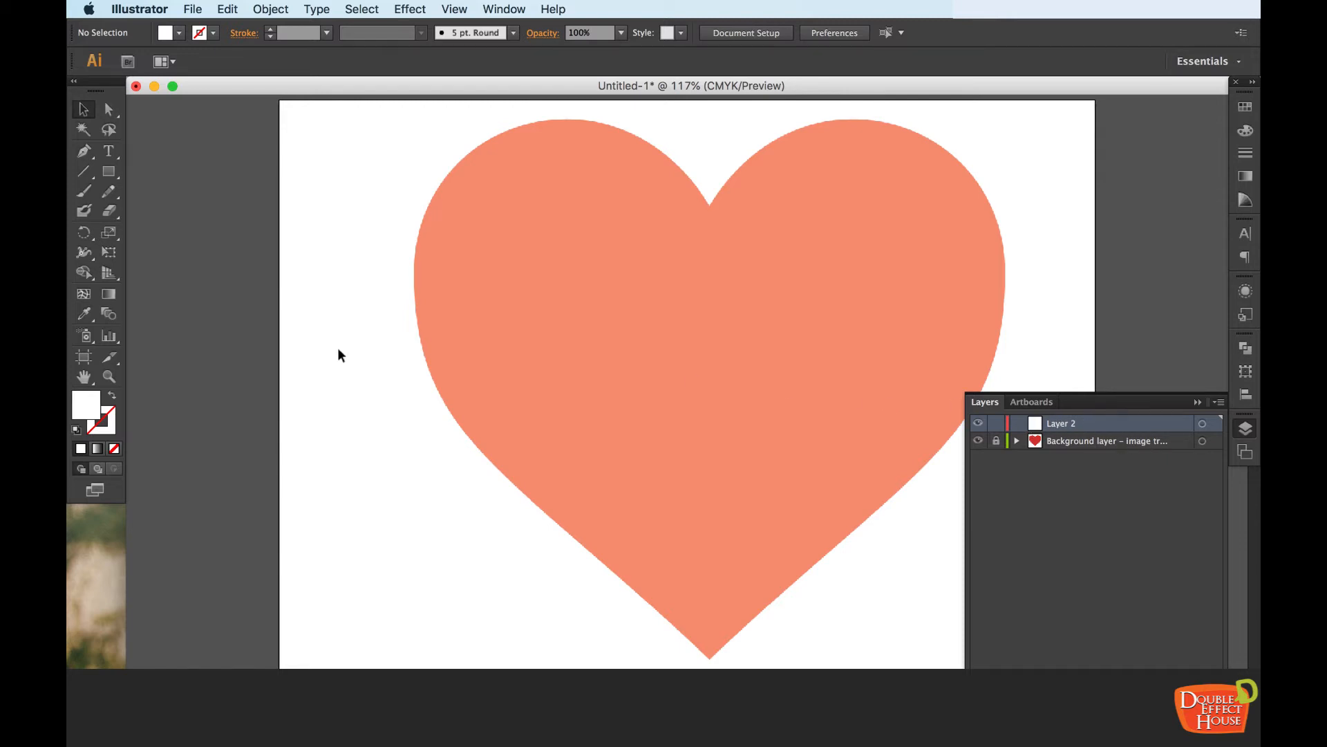
pyautogui.press('d')
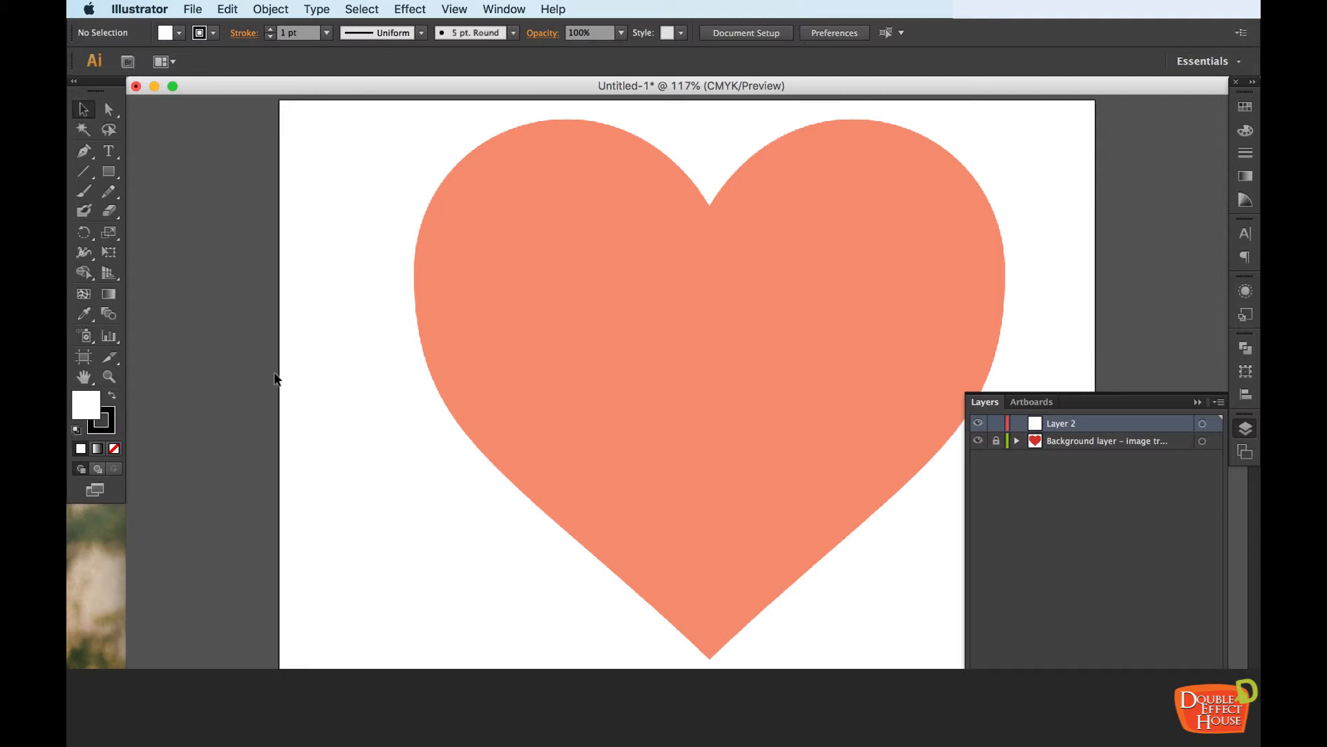
pyautogui.doubleClick(96, 413)
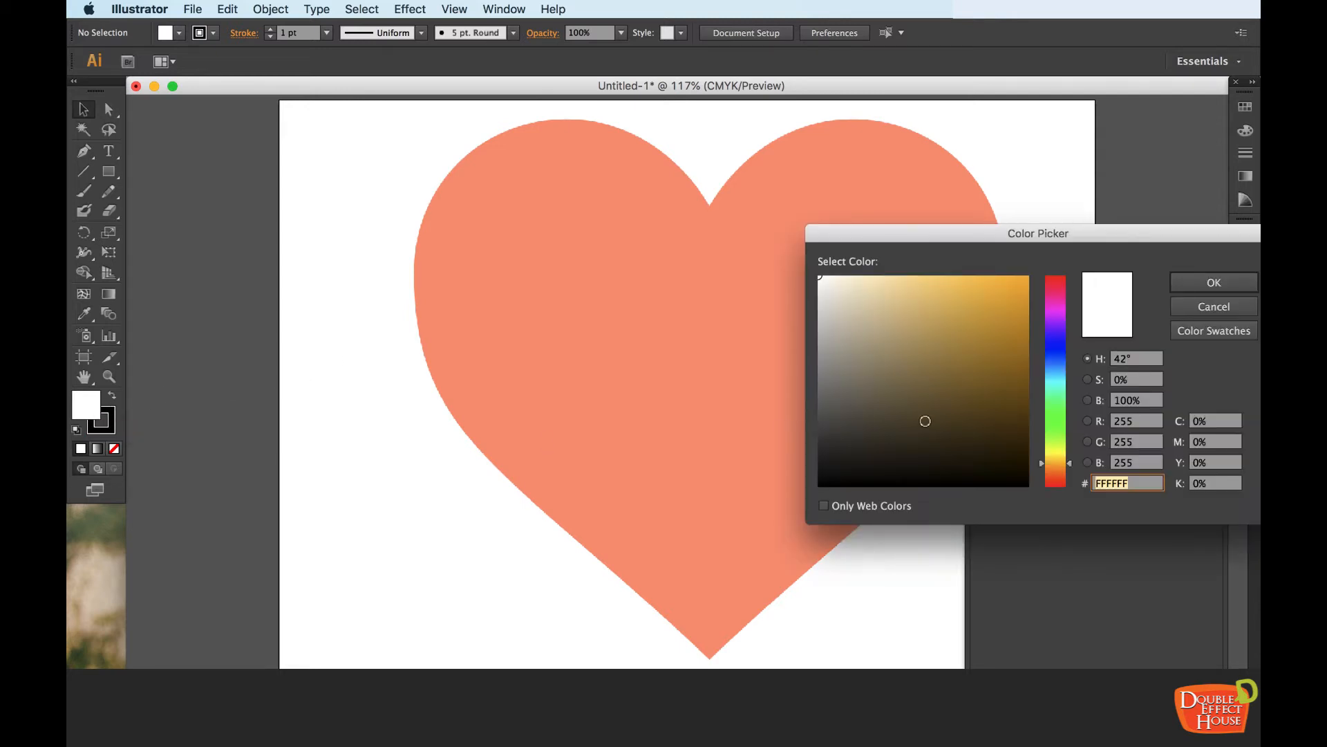
pyautogui.click(1194, 309)
pyautogui.click(116, 449)
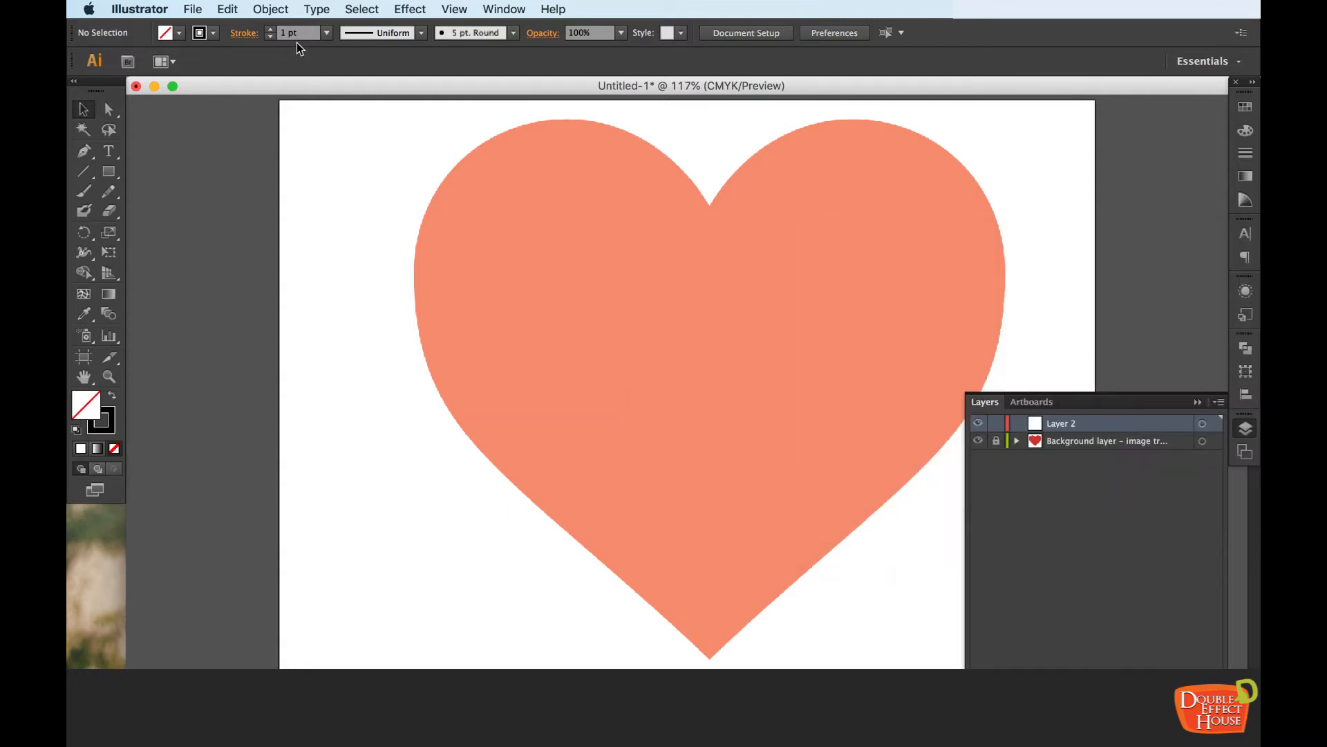
# Set the stroke weight to 5 pt
pyautogui.click(326, 32)
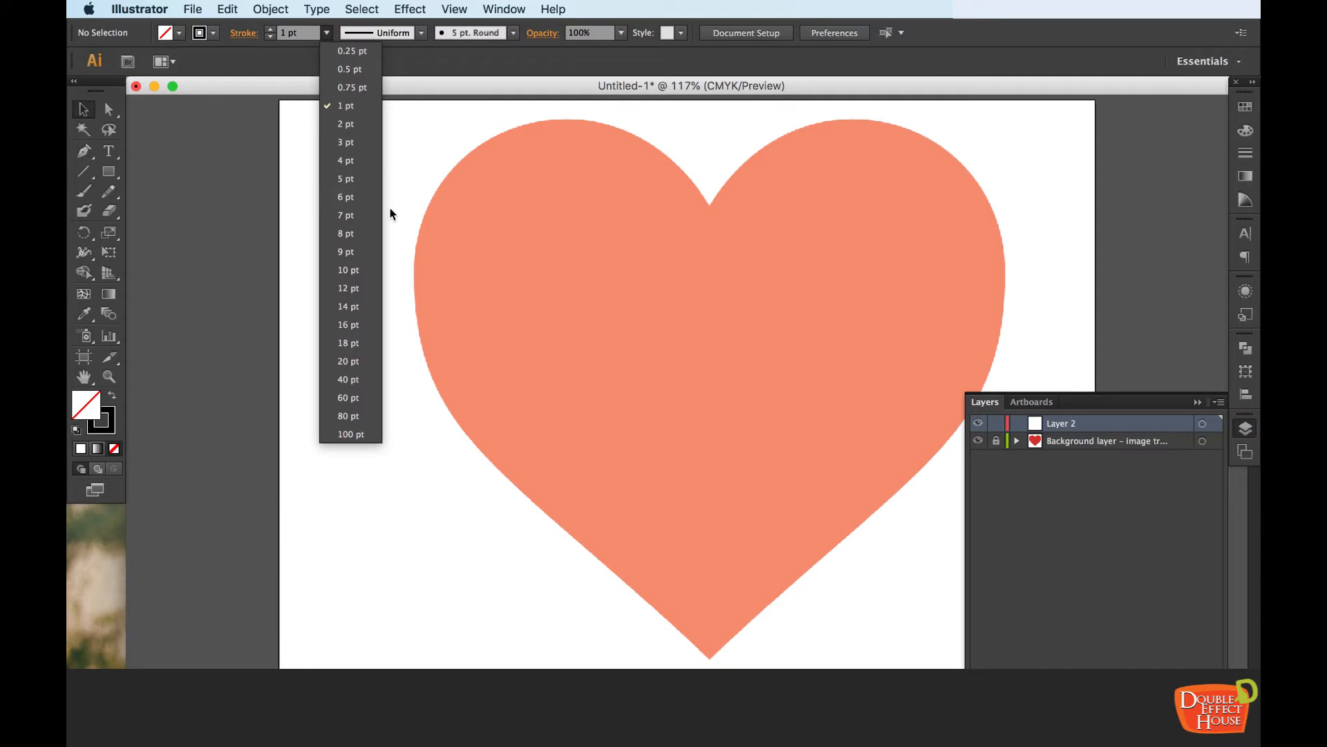
pyautogui.click(359, 165)
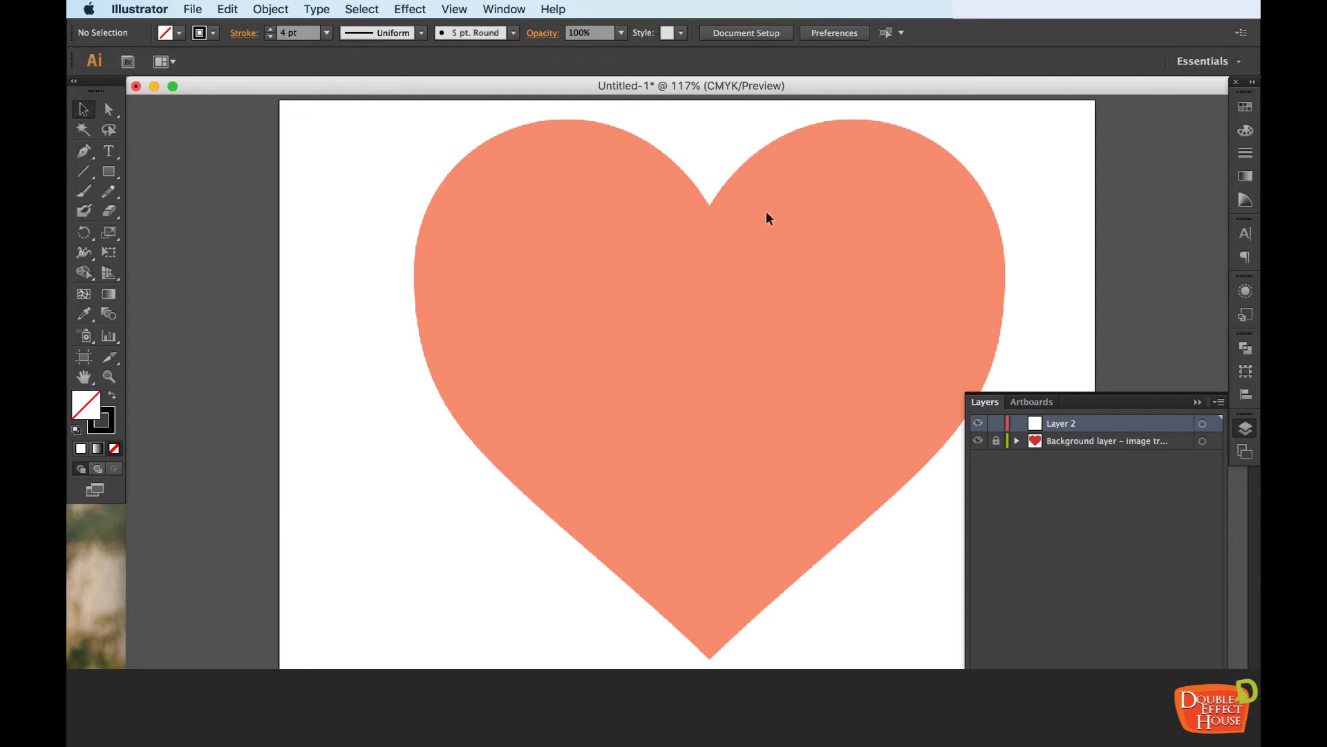
pyautogui.click(114, 419)
pyautogui.click(326, 33)
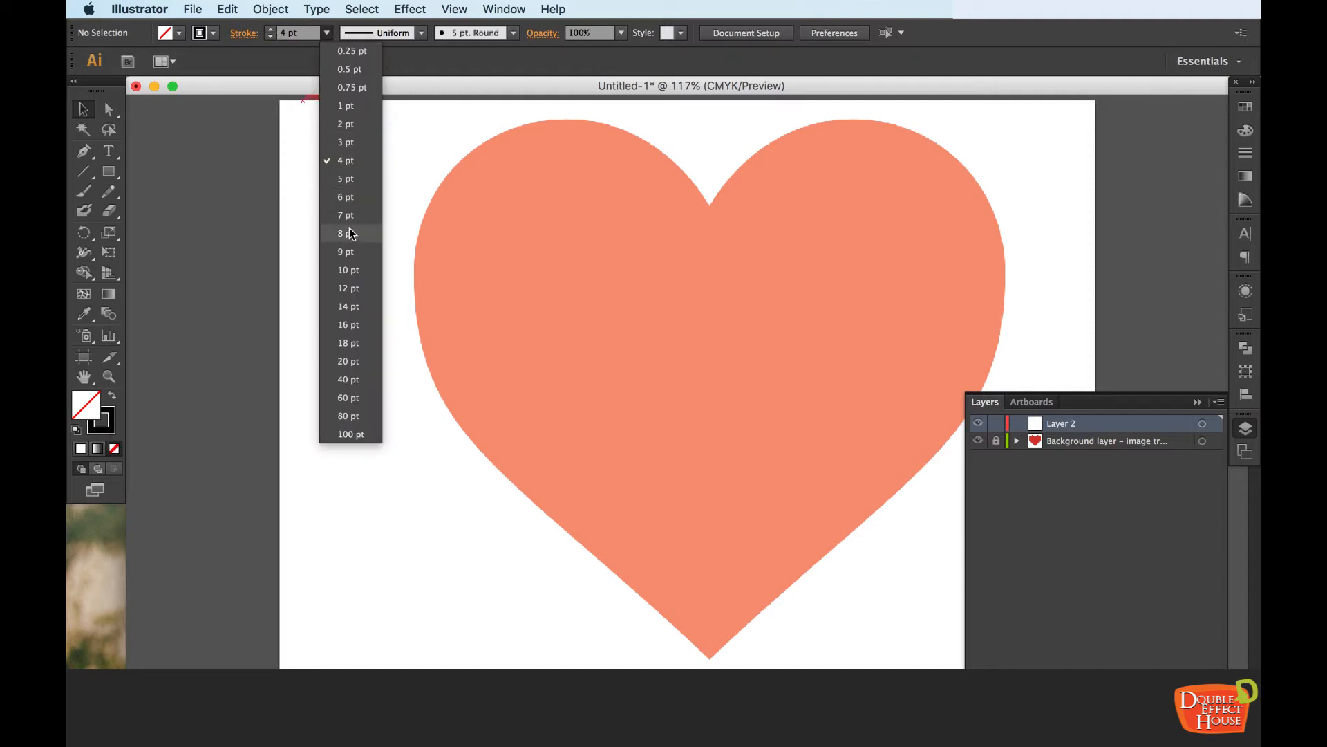
pyautogui.click(349, 182)
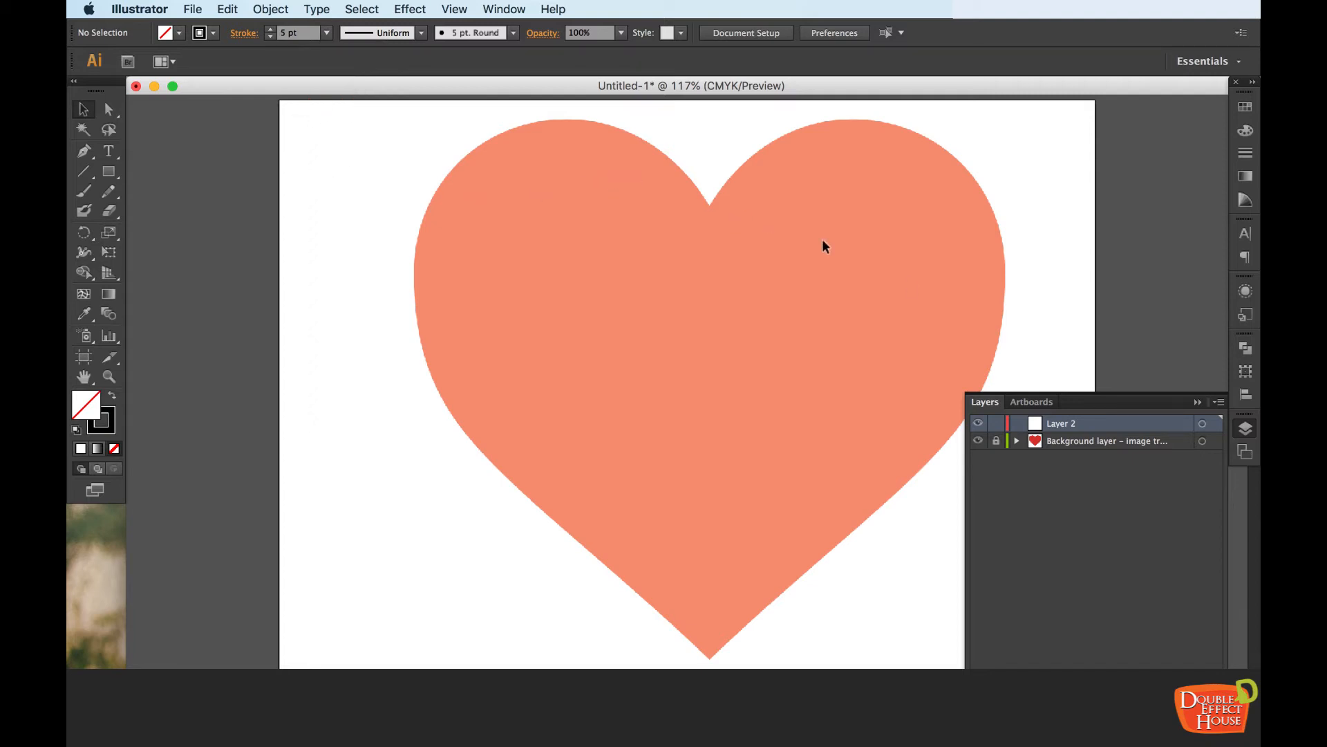
# Start a Pen tool path with an anchor point at the heart's upper notch, pulling out horizontal direction handles
pyautogui.click(1219, 402)
pyautogui.moveTo(717, 222); pyautogui.dragTo(682, 225)
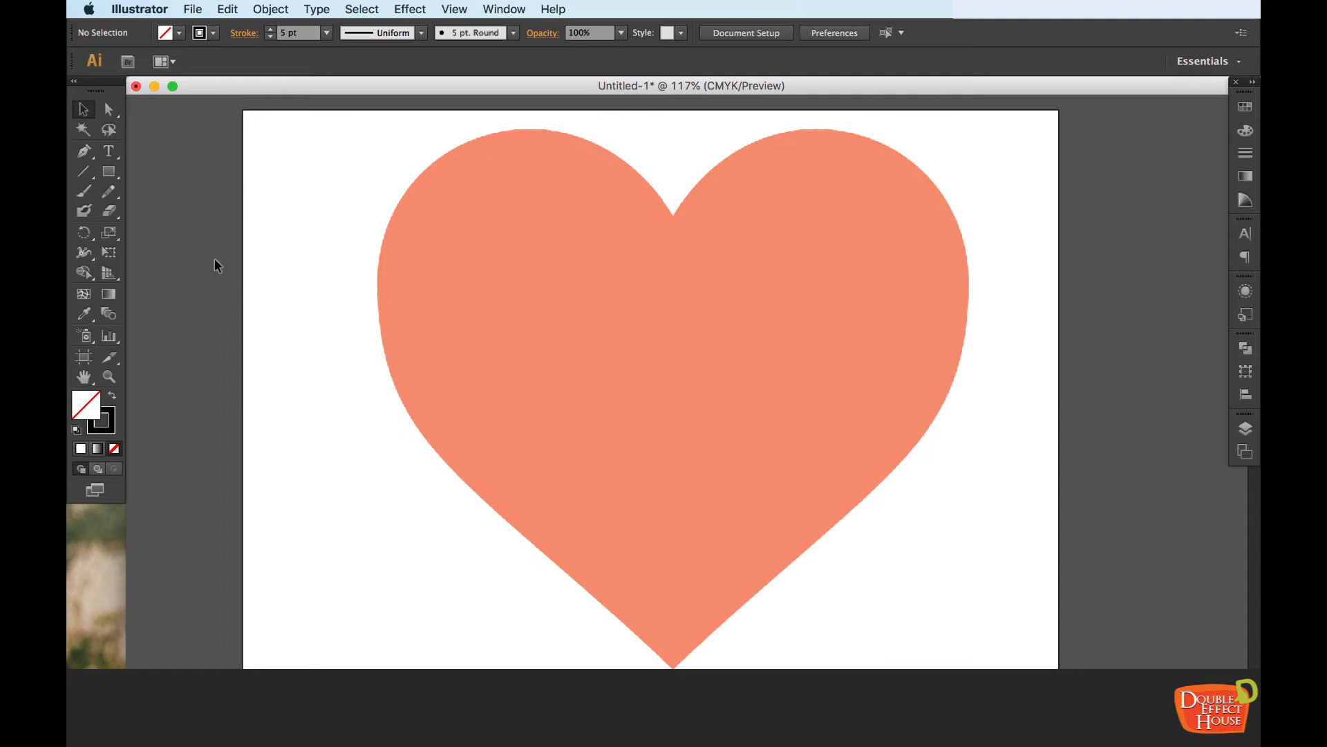
pyautogui.click(84, 153)
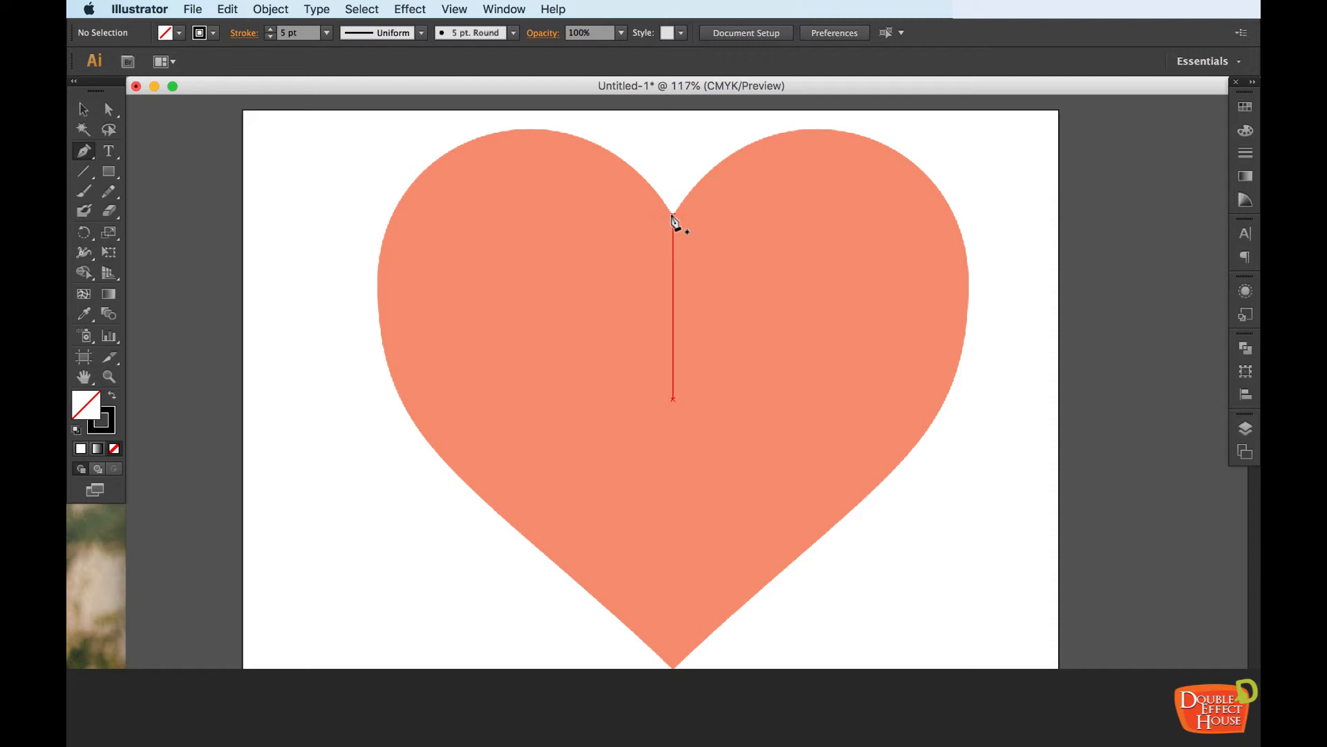
pyautogui.press('super+equal')
pyautogui.press('space')
pyautogui.moveTo(672, 213); pyautogui.dragTo(672, 268)
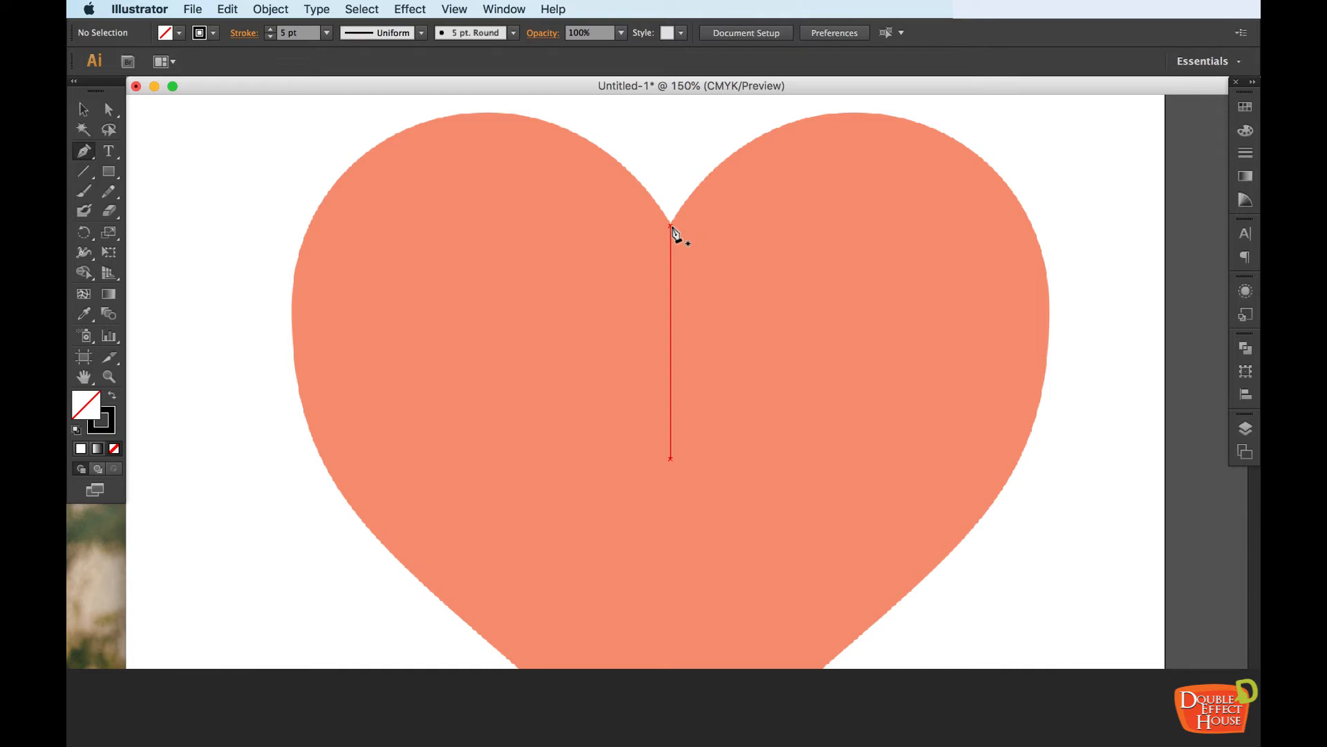
pyautogui.press('super+equal')
pyautogui.press('space')
pyautogui.moveTo(670, 226); pyautogui.dragTo(681, 344)
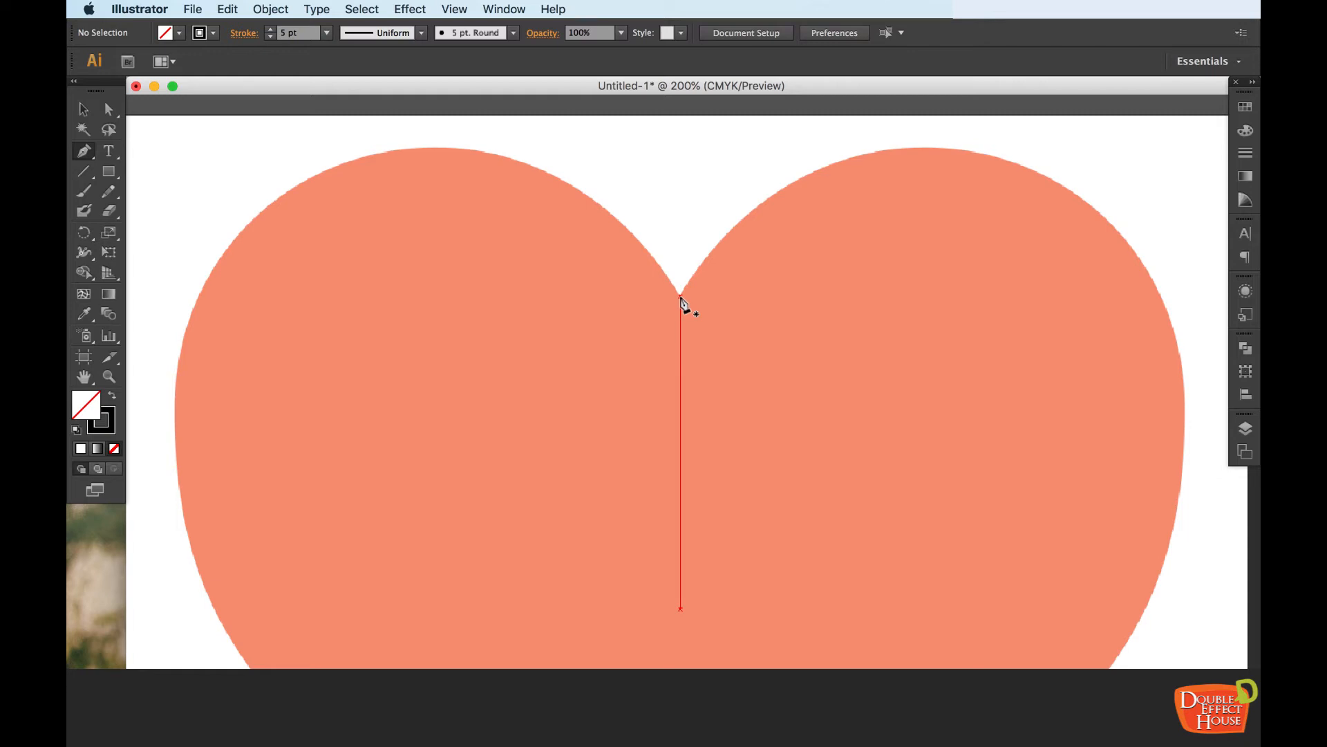
pyautogui.press('super+minus')
pyautogui.press('super+minus')
pyautogui.scroll(-3, 761, 379)
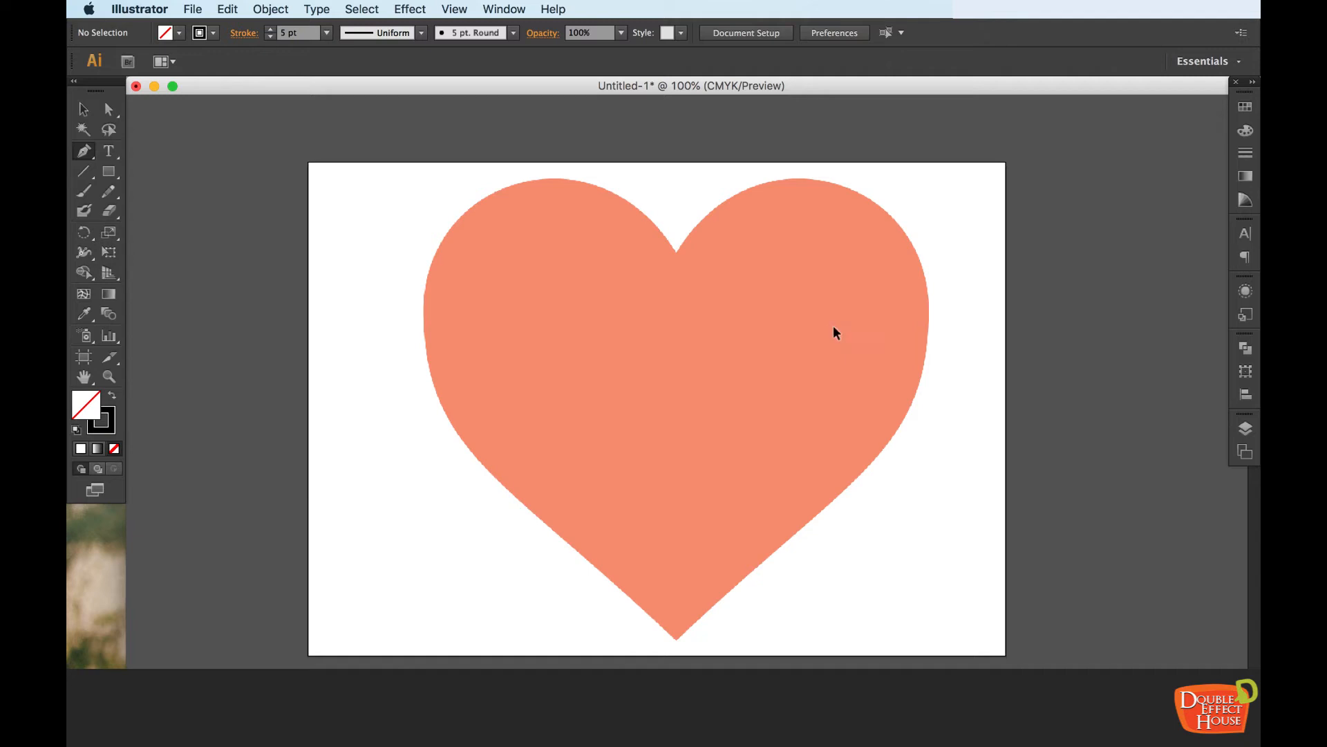
pyautogui.press('super+equal')
pyautogui.press('super+equal')
pyautogui.moveTo(715, 282); pyautogui.dragTo(746, 444)
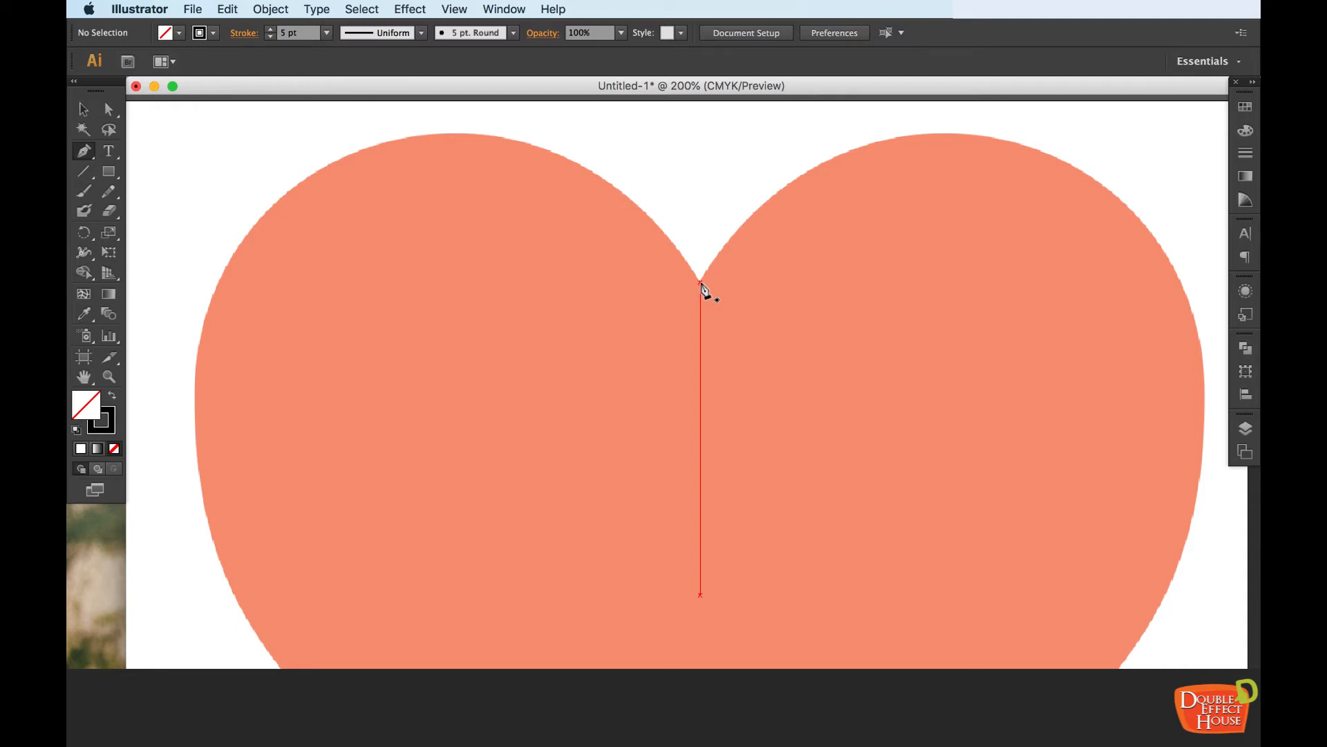
pyautogui.moveTo(700, 281); pyautogui.dragTo(721, 282)
pyautogui.moveTo(738, 282); pyautogui.dragTo(754, 282)
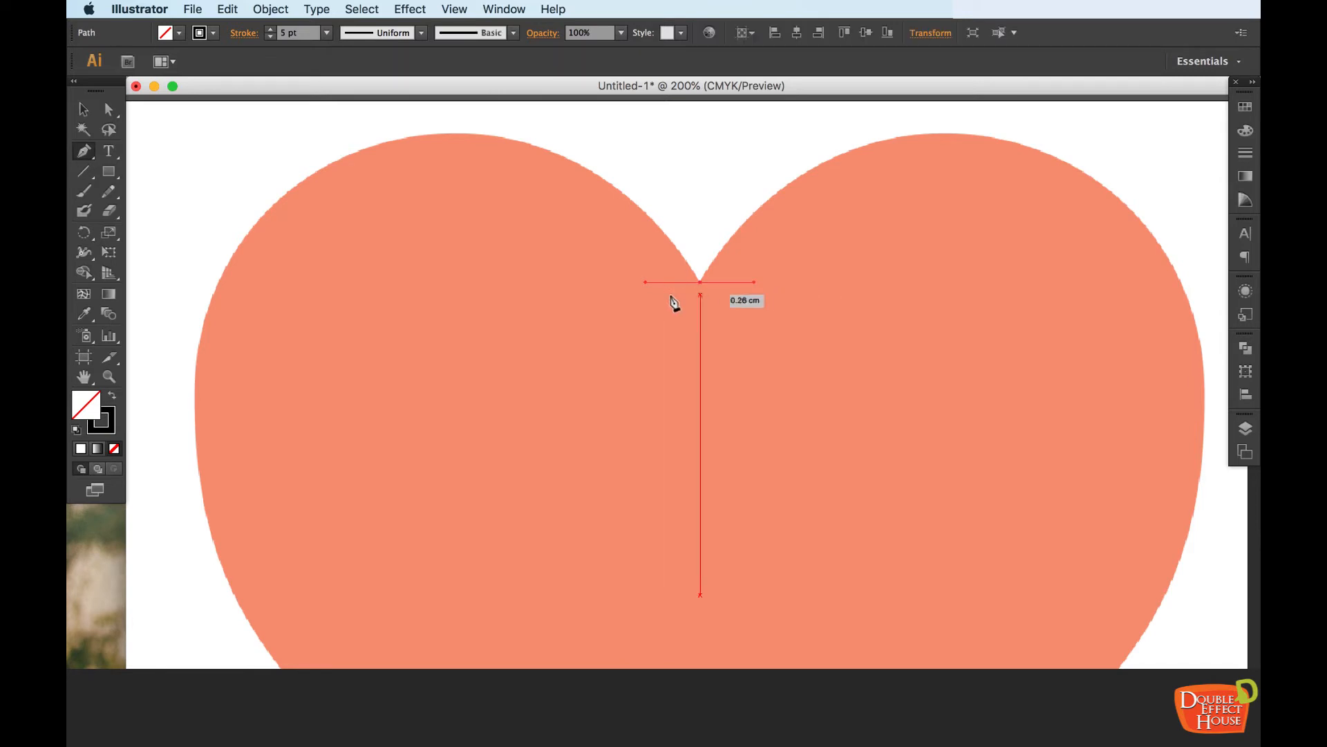
# Examine the first anchor point and its direction handles at the heart's notch up close
pyautogui.press('super+equal')
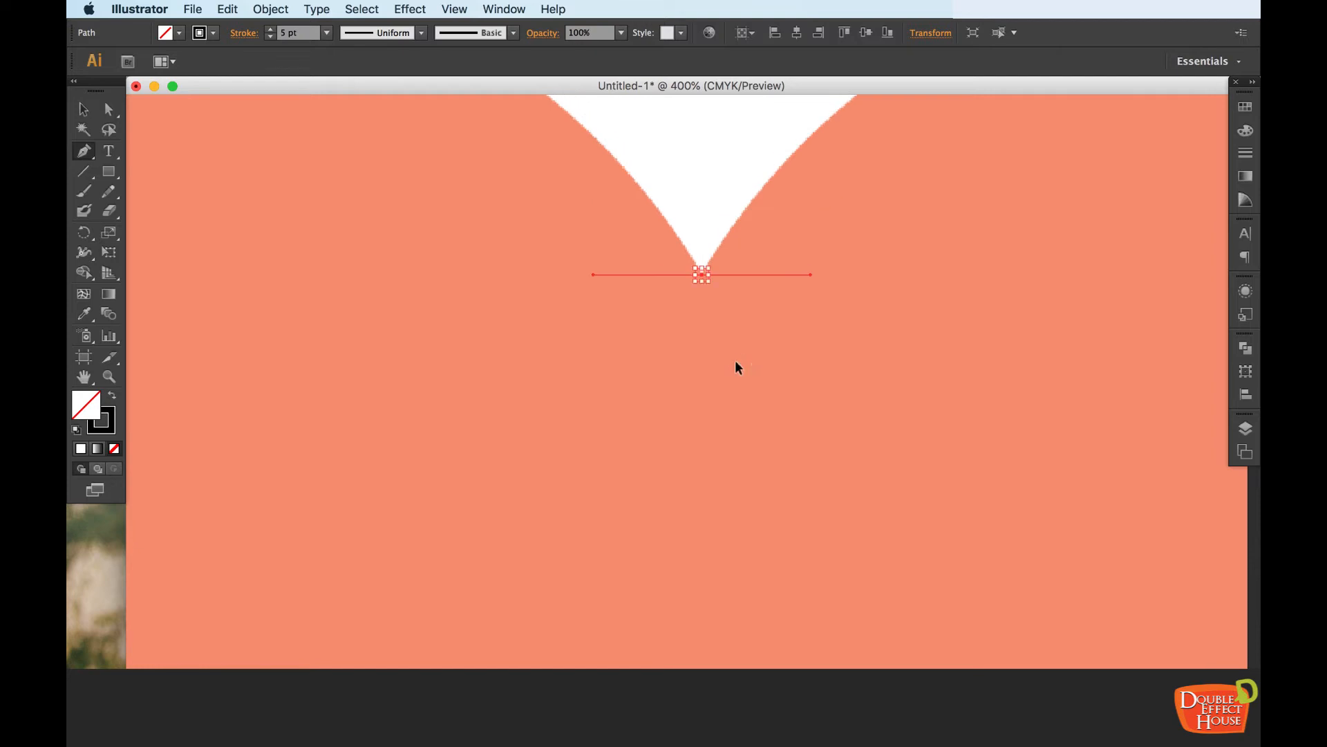
pyautogui.press('super+plus')
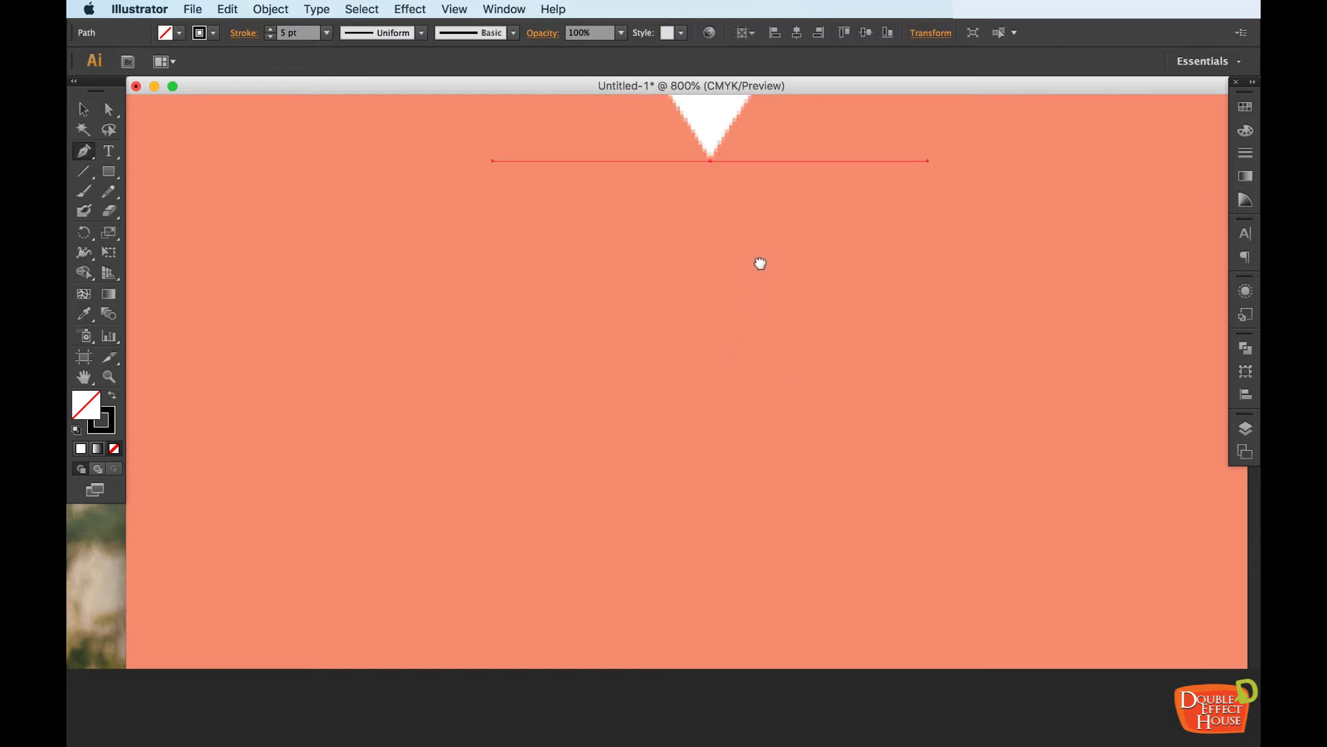
pyautogui.moveTo(758, 258); pyautogui.dragTo(746, 346)
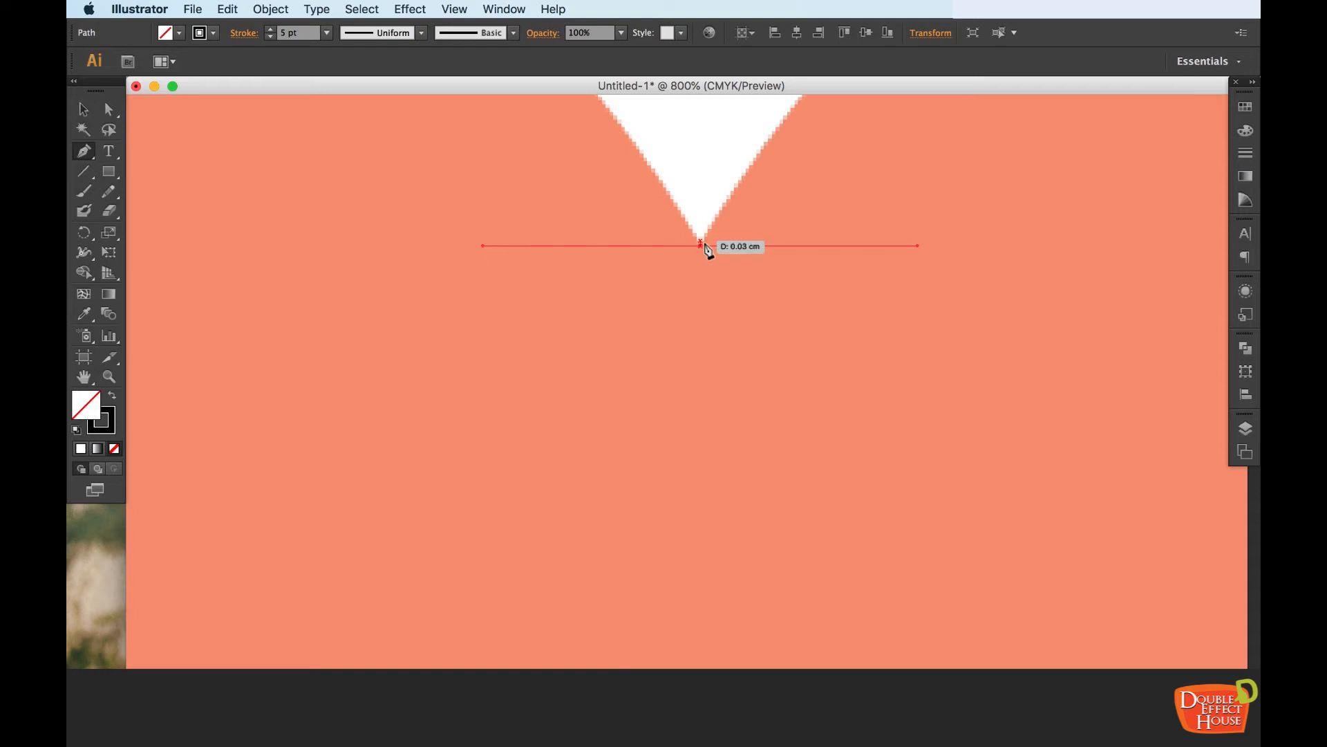
pyautogui.press('super+minus')
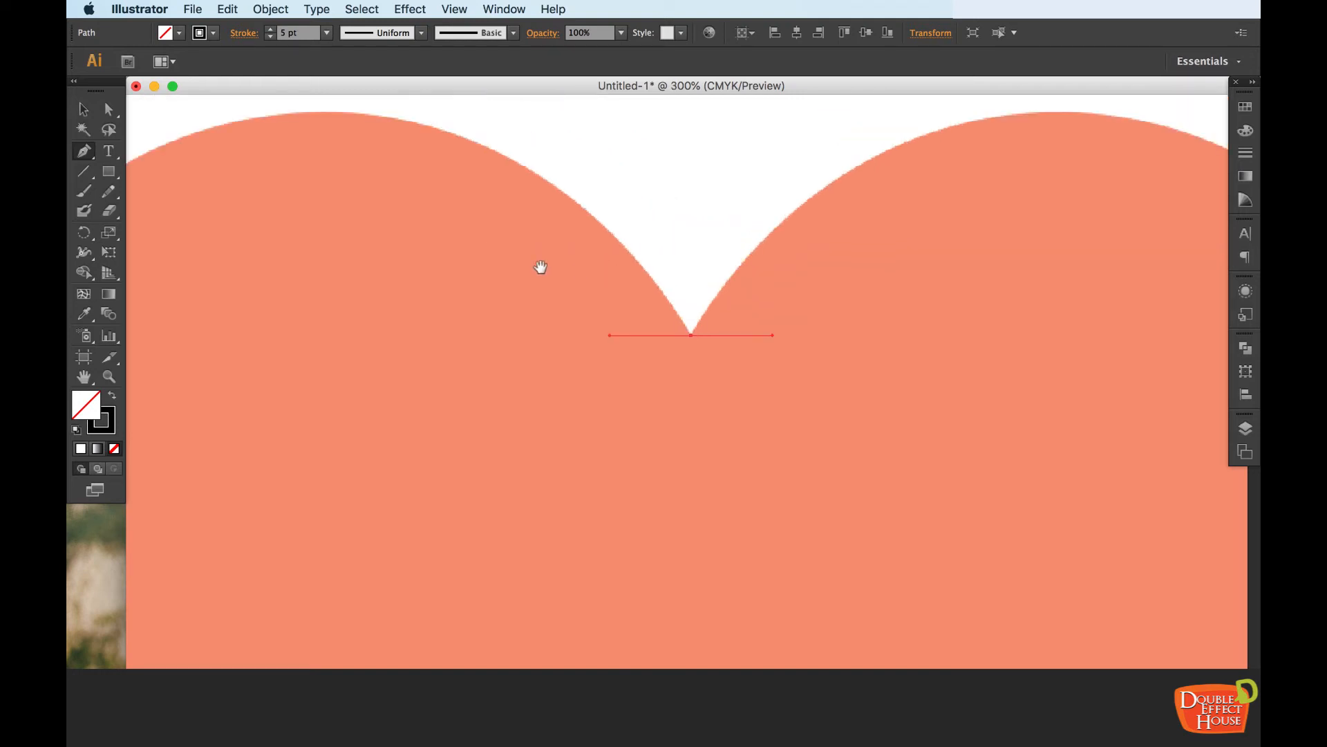
# Try to trace the heart's left lobe from the notch with many closely spaced Pen tool anchor points
pyautogui.hscroll(-5, 622, 283)
pyautogui.press('super+minus')
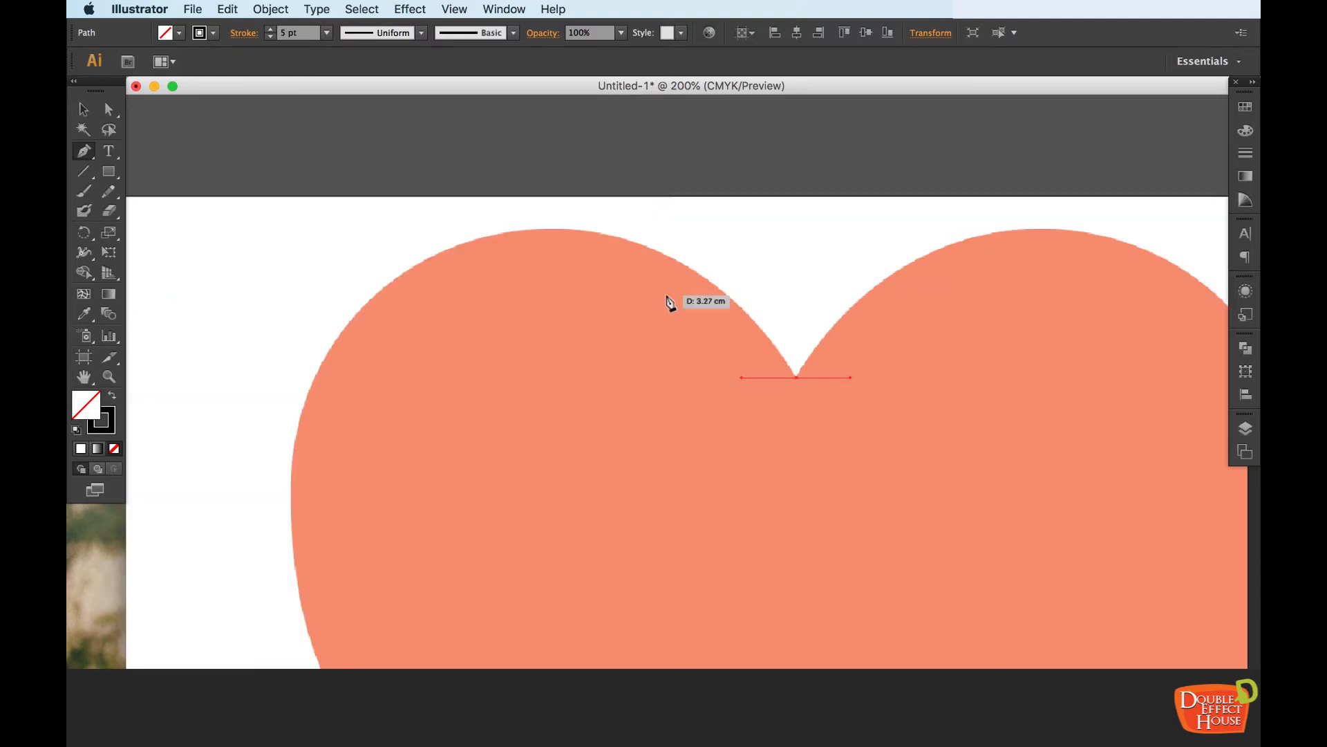
pyautogui.moveTo(630, 388); pyautogui.dragTo(627, 321)
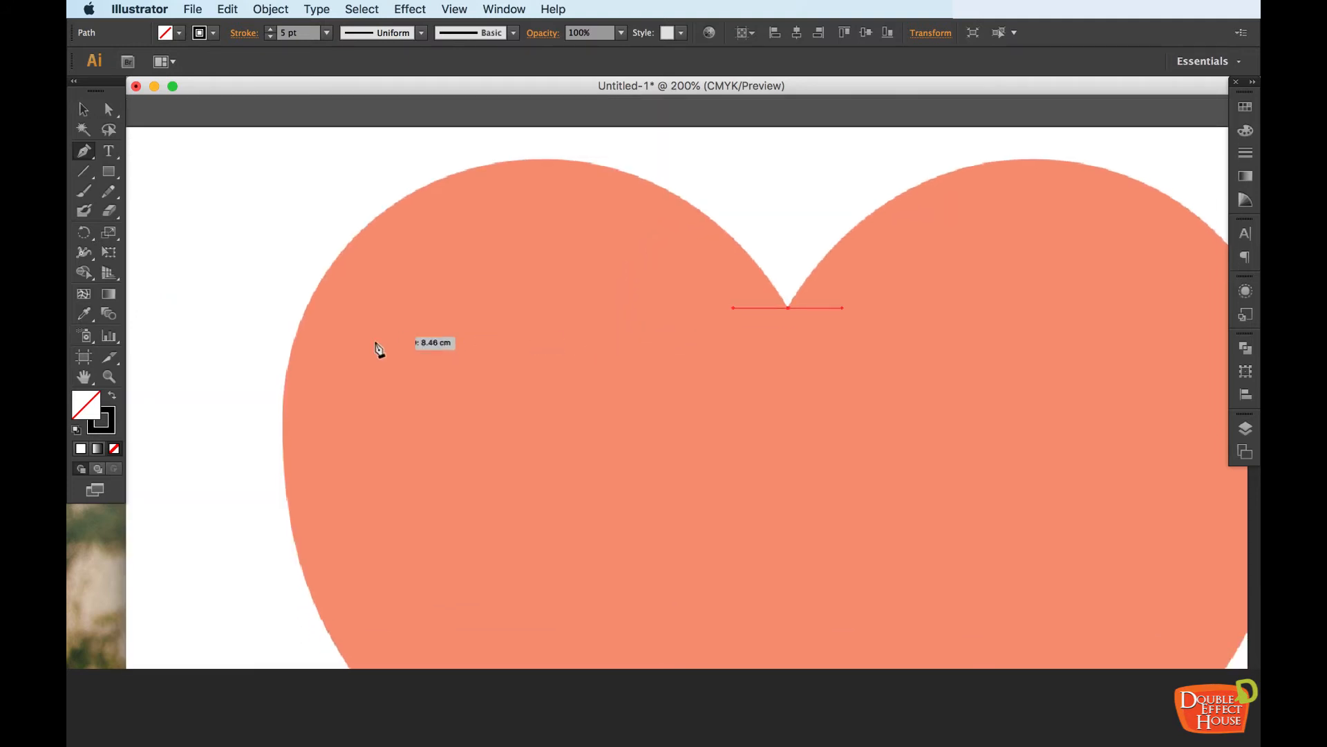
pyautogui.click(736, 242)
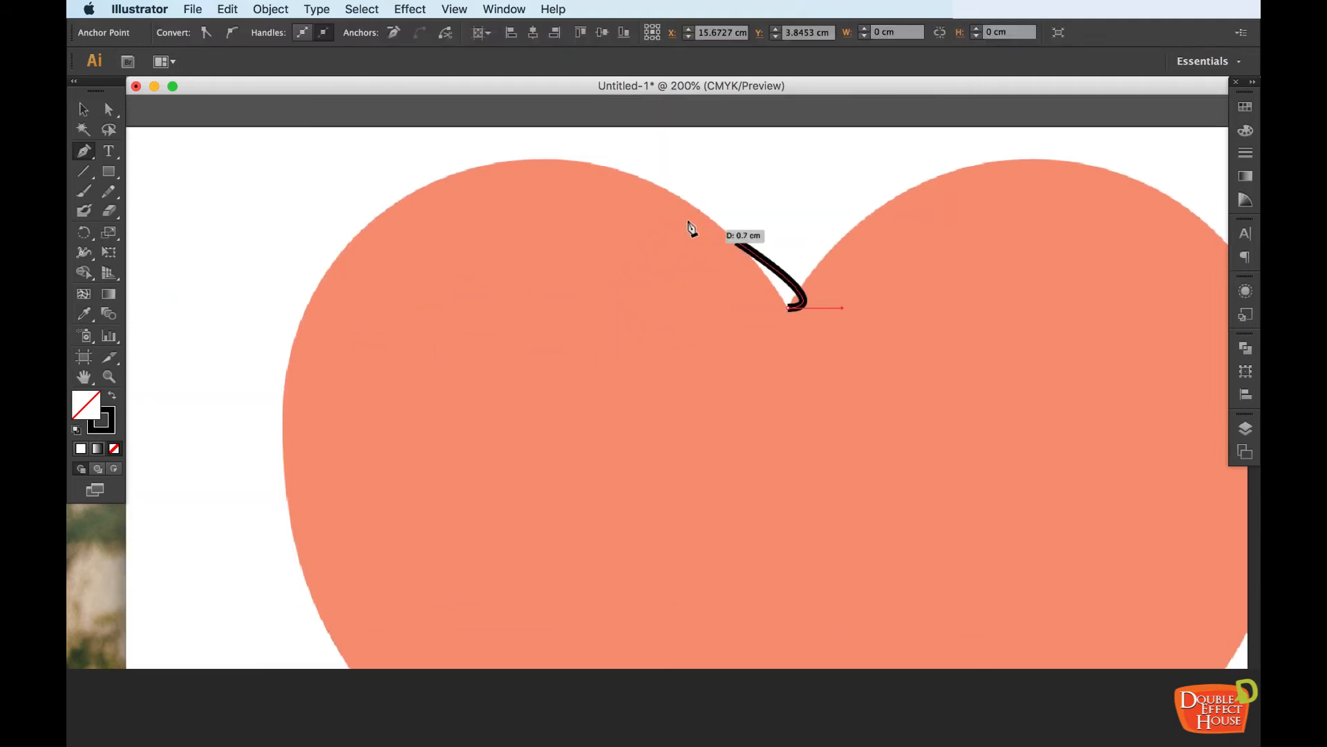
pyautogui.moveTo(653, 190); pyautogui.dragTo(550, 166)
pyautogui.click(550, 165)
pyautogui.click(474, 173)
pyautogui.click(401, 197)
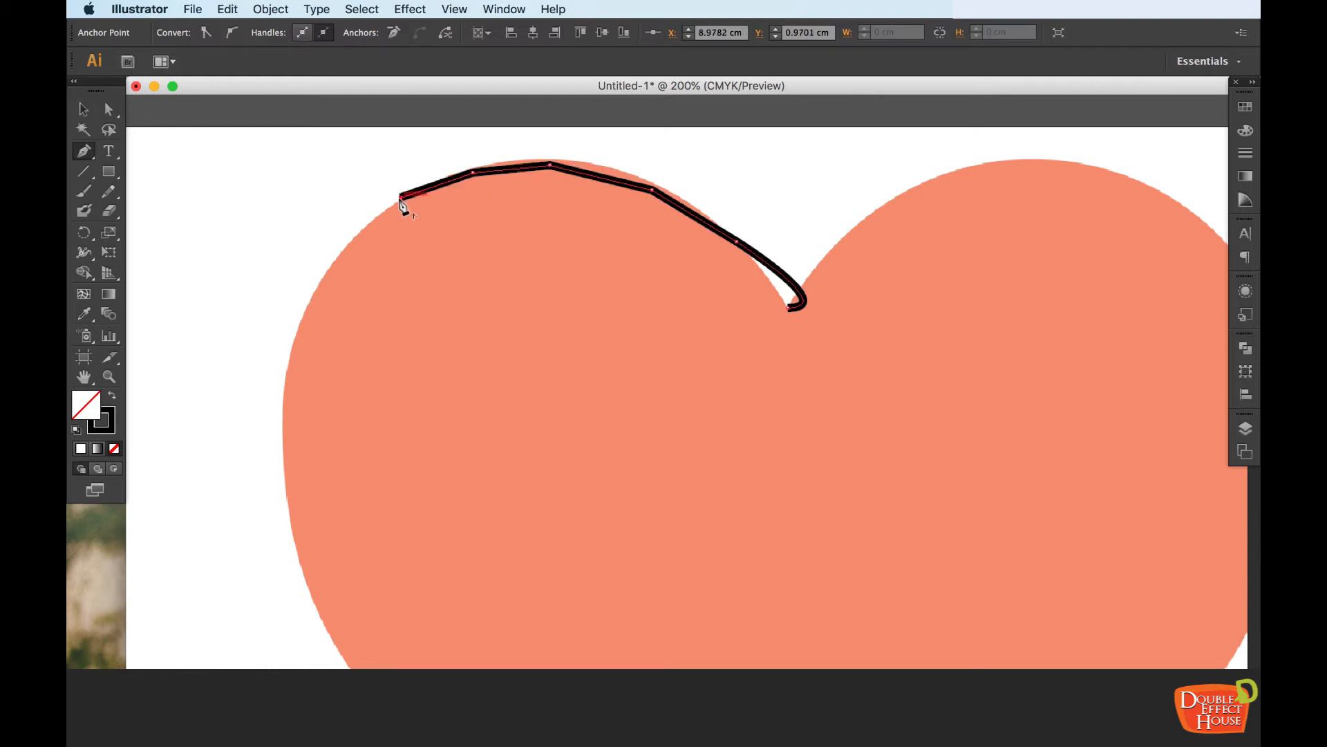
pyautogui.click(343, 251)
pyautogui.click(311, 319)
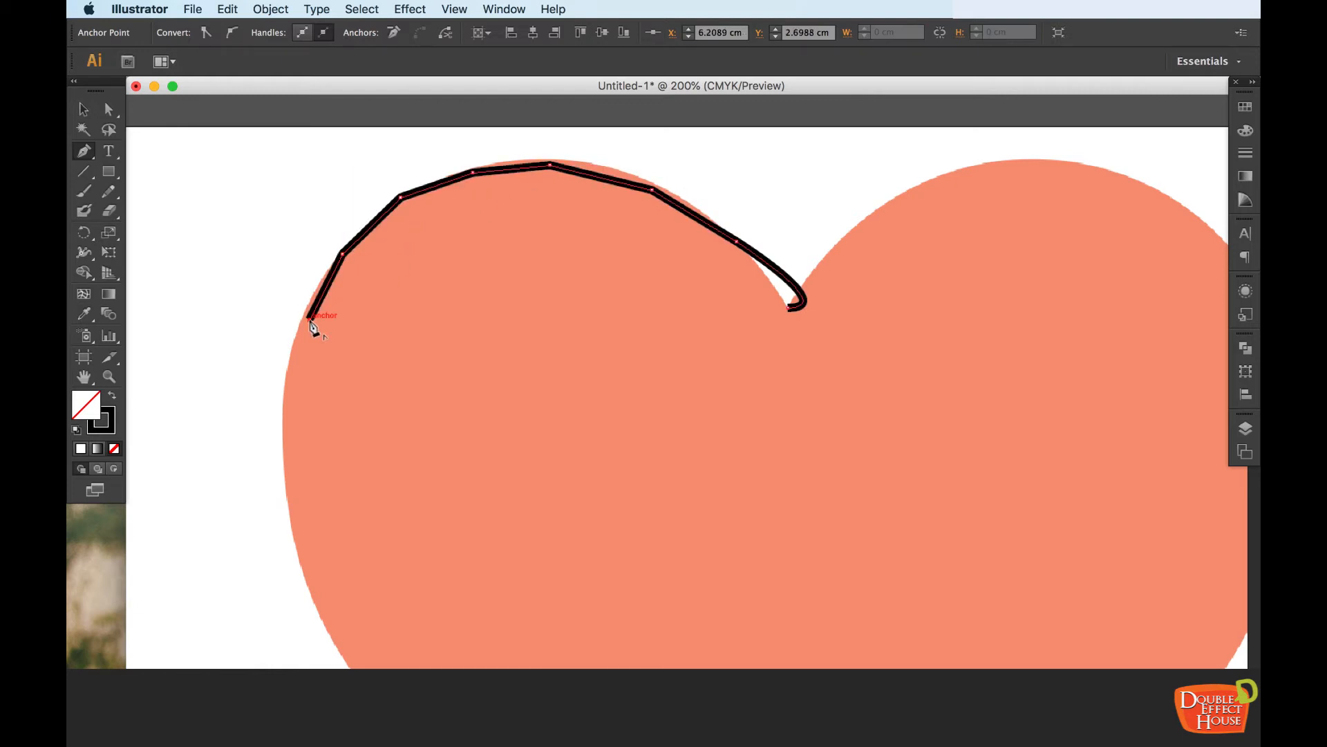
# Undo the closely spaced anchor points on the left lobe, back to the first anchor point at the notch
pyautogui.press('super')
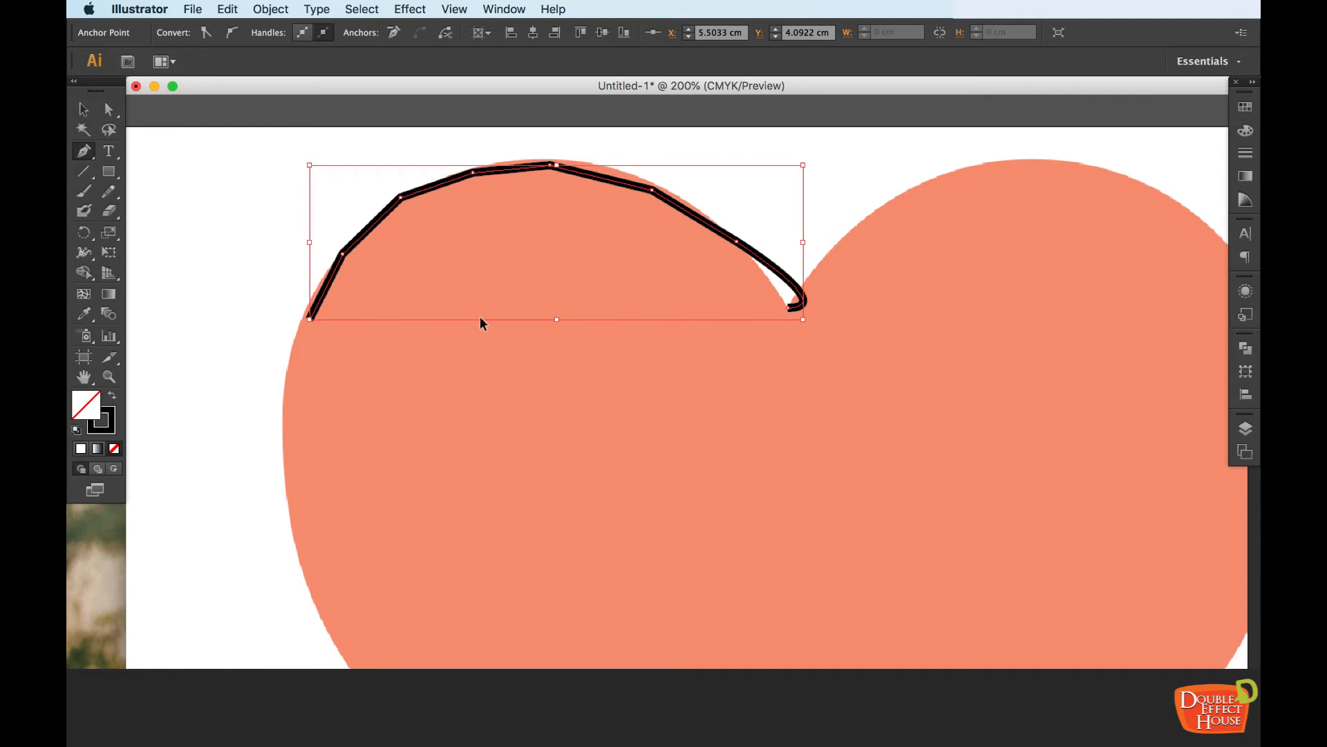
pyautogui.press('super+z')
pyautogui.press('super+z')
pyautogui.press('super+z')
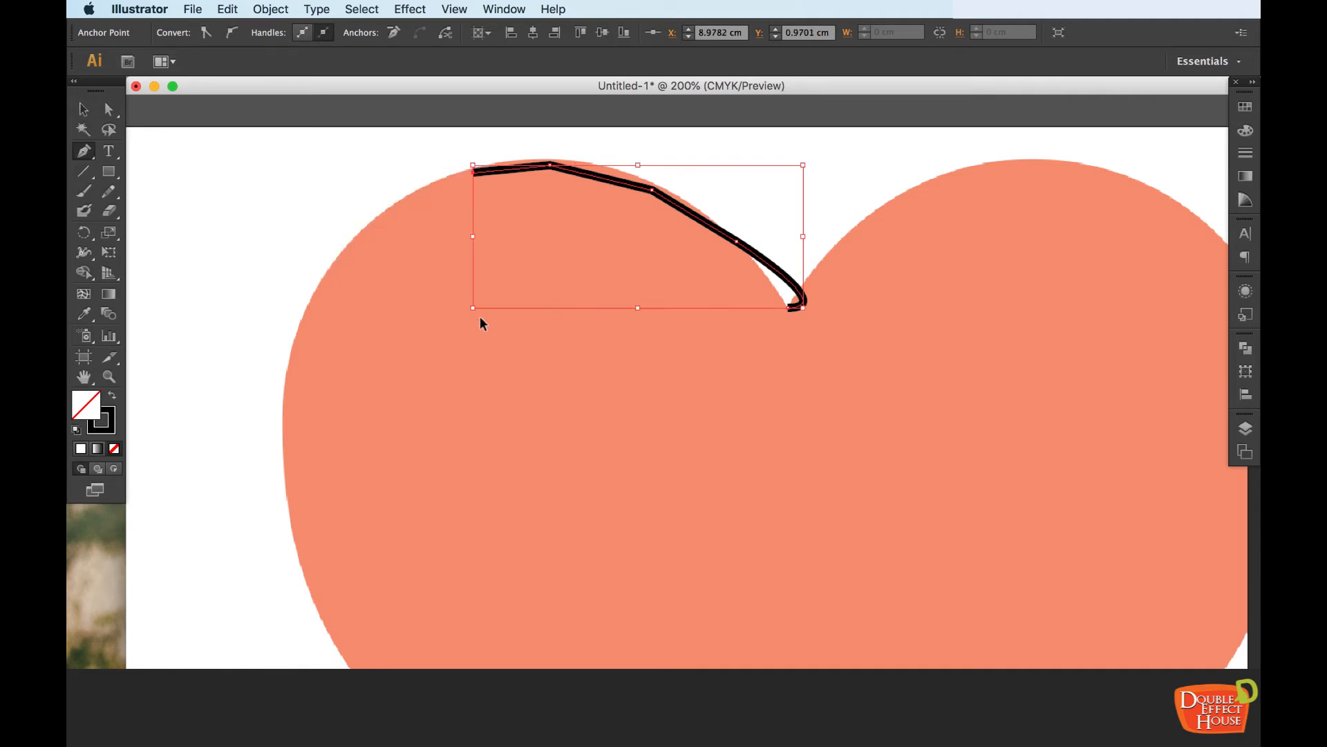
pyautogui.press('super+z')
pyautogui.press('super+z')
pyautogui.press('super+z')
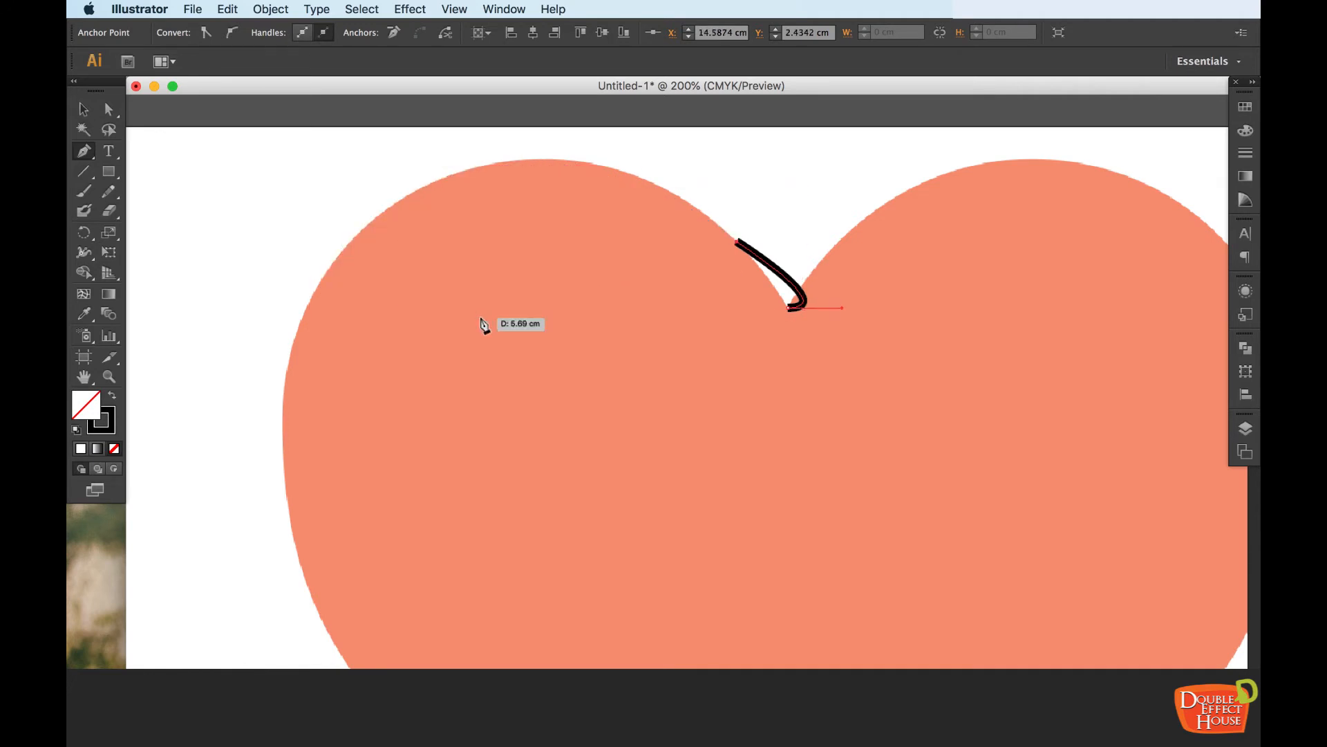
pyautogui.press('super+z')
# Add a smooth anchor point on the heart's upper-left edge, pulling out long direction handles to curve the segment over the left lobe
pyautogui.press('super+=')
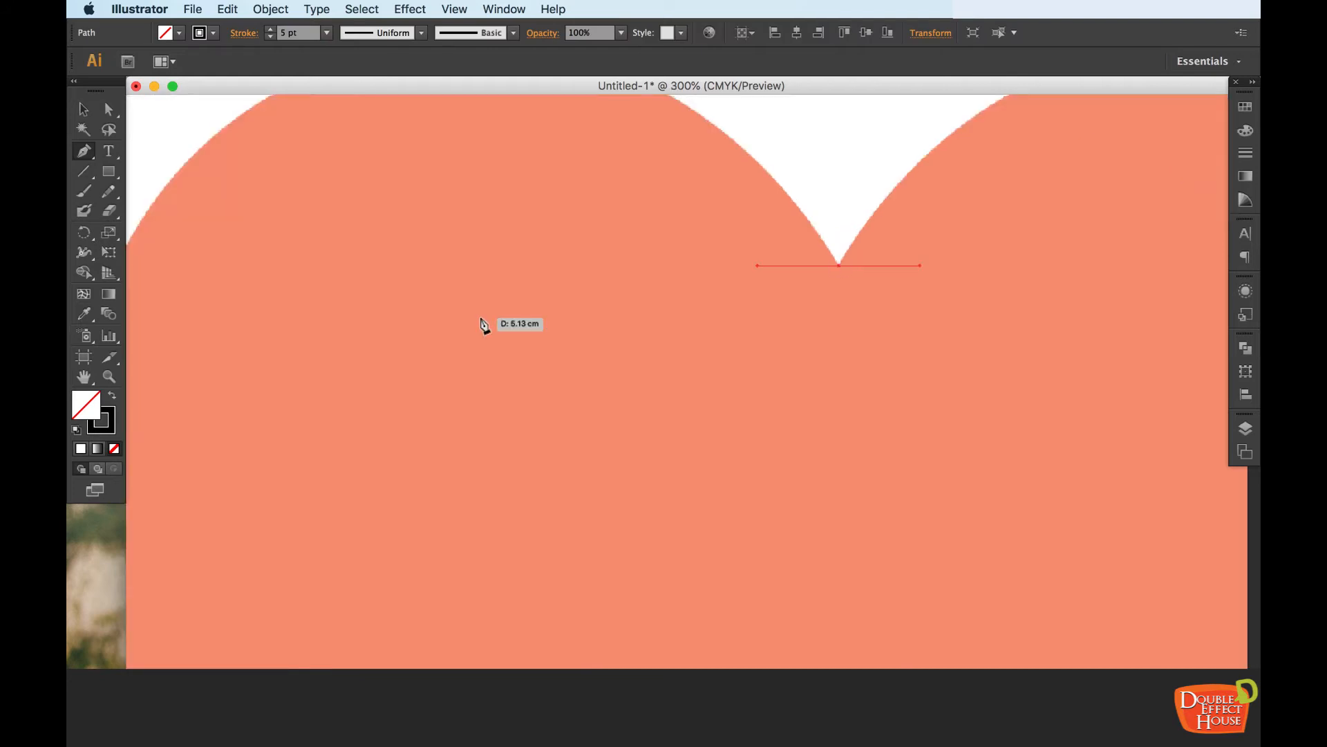
pyautogui.press('super+minus')
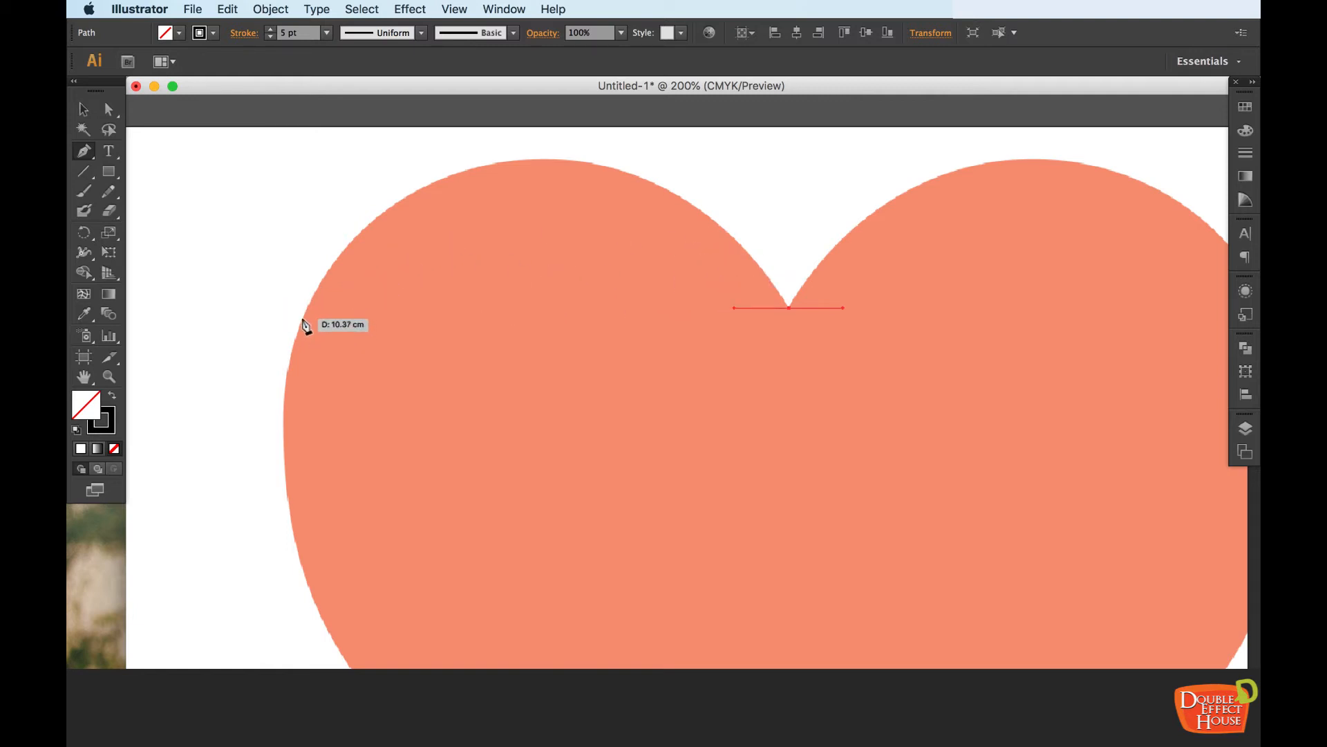
pyautogui.moveTo(302, 318)
pyautogui.mouseDown()
pyautogui.moveTo(317, 360)
pyautogui.moveTo(270, 459)
pyautogui.moveTo(277, 489)
pyautogui.moveTo(255, 533)
pyautogui.moveTo(225, 541)
pyautogui.moveTo(315, 495)
pyautogui.moveTo(172, 548)
pyautogui.moveTo(157, 563)
pyautogui.moveTo(207, 573)
pyautogui.moveTo(143, 609)
pyautogui.moveTo(254, 615)
pyautogui.moveTo(398, 561)
pyautogui.moveTo(326, 627)
pyautogui.moveTo(304, 691)
pyautogui.moveTo(363, 669)
pyautogui.moveTo(433, 566)
pyautogui.moveTo(415, 510)
pyautogui.moveTo(341, 539)
pyautogui.moveTo(370, 592)
pyautogui.moveTo(359, 571)
pyautogui.mouseUp()
pyautogui.moveTo(749, 360); pyautogui.dragTo(611, 447)
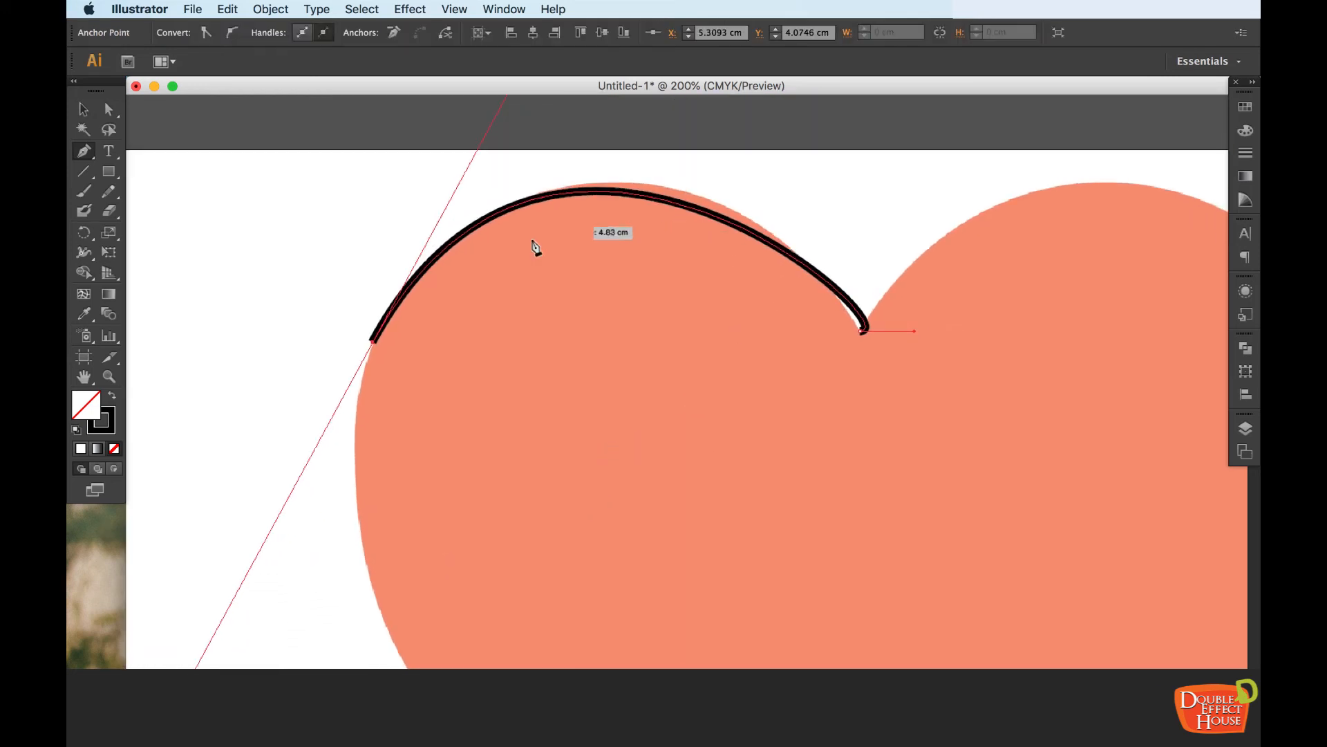
# Try to continue the path from the upper-left edge directly to the heart's bottom tip with one curved segment
pyautogui.press('super')
pyautogui.press('super+minus')
pyautogui.press('super+minus')
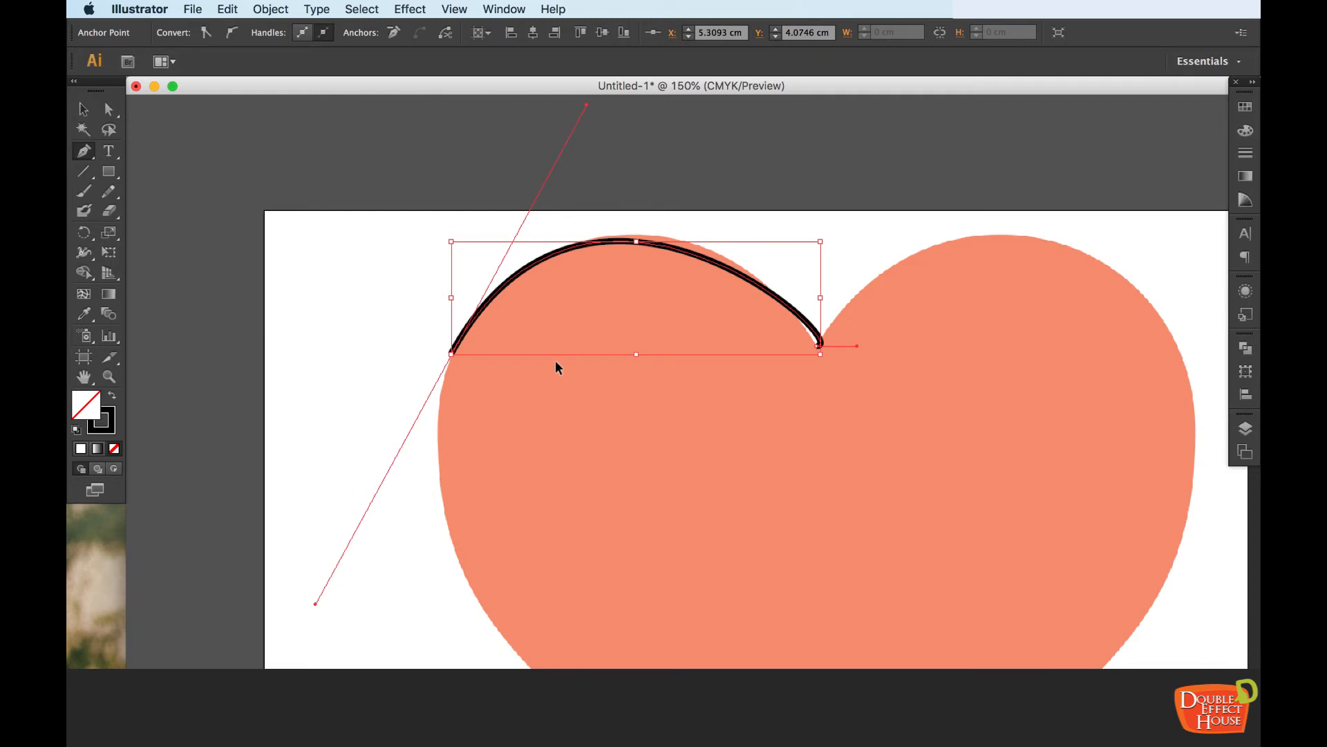
pyautogui.moveTo(708, 444); pyautogui.dragTo(619, 291)
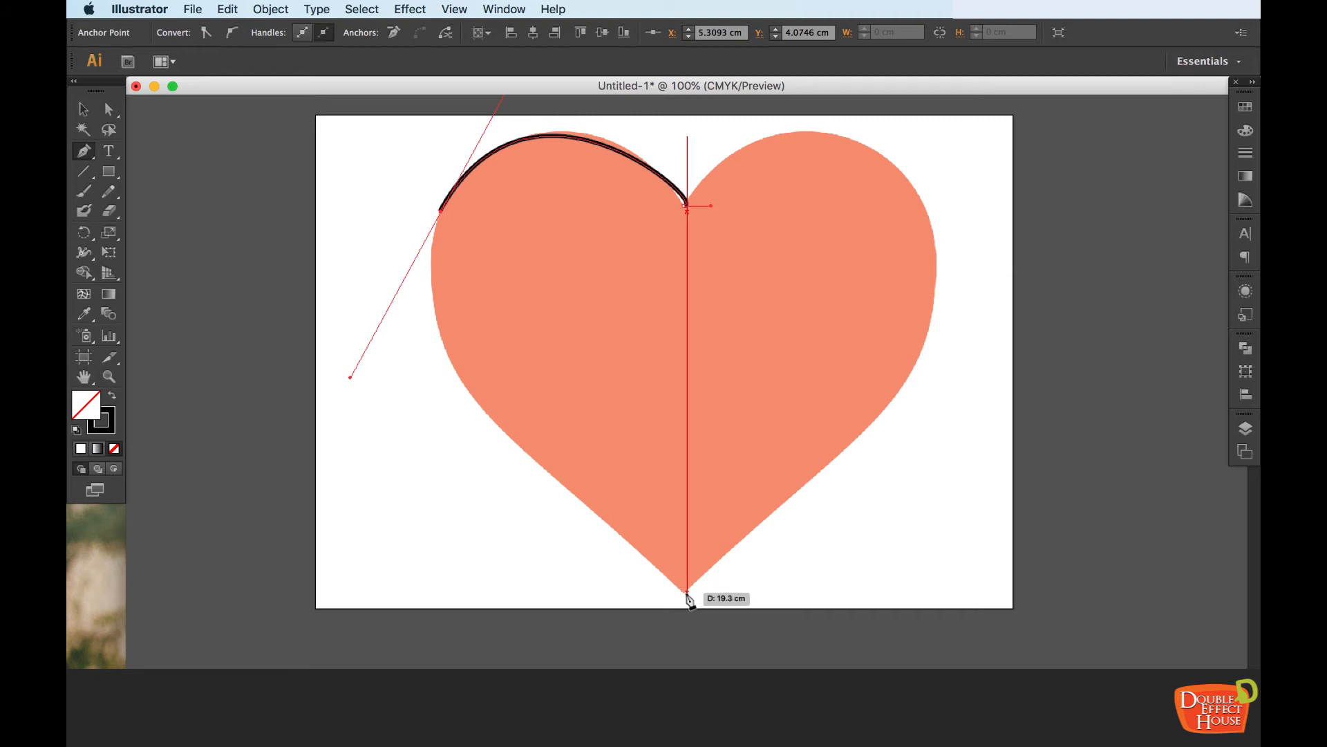
pyautogui.moveTo(686, 593); pyautogui.dragTo(720, 615)
pyautogui.press('super+z')
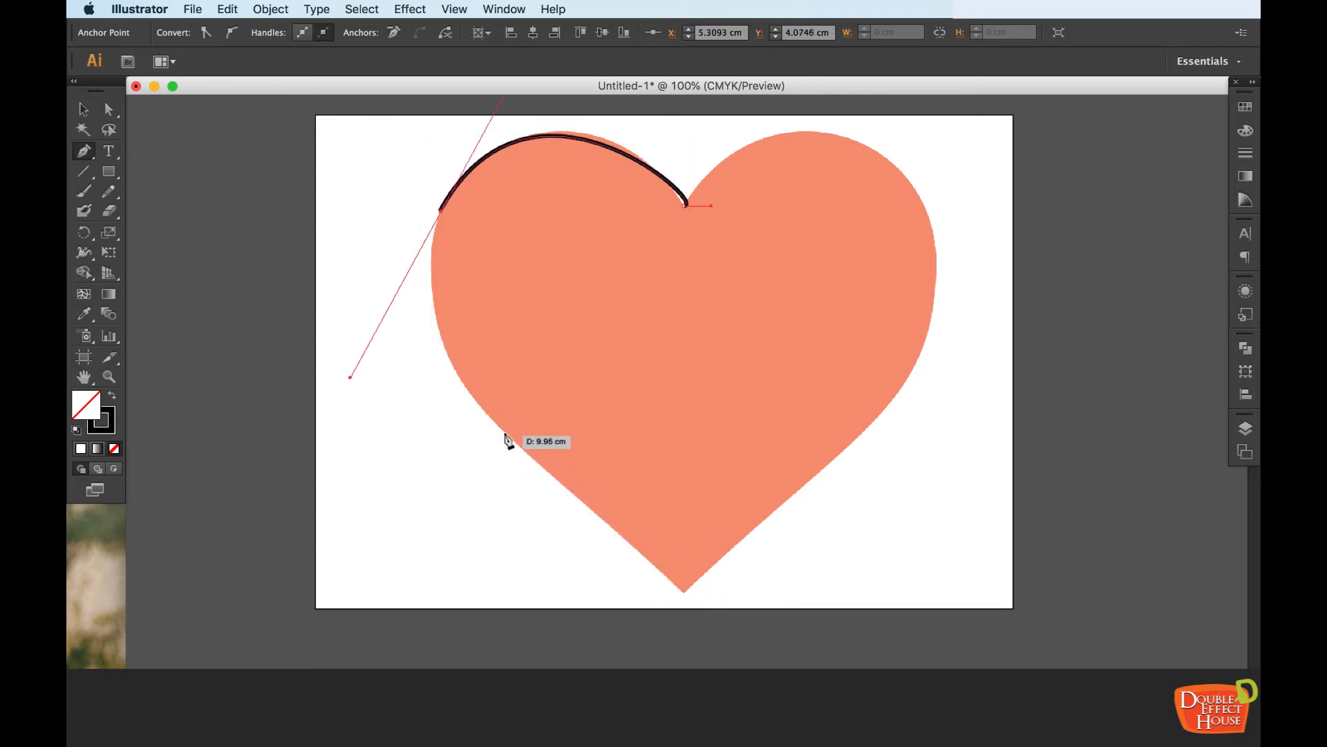
# Continue the path with curved anchor points on the heart's lower-left edge and at its bottom tip, and leave the Pen tool
pyautogui.moveTo(494, 421); pyautogui.dragTo(533, 489)
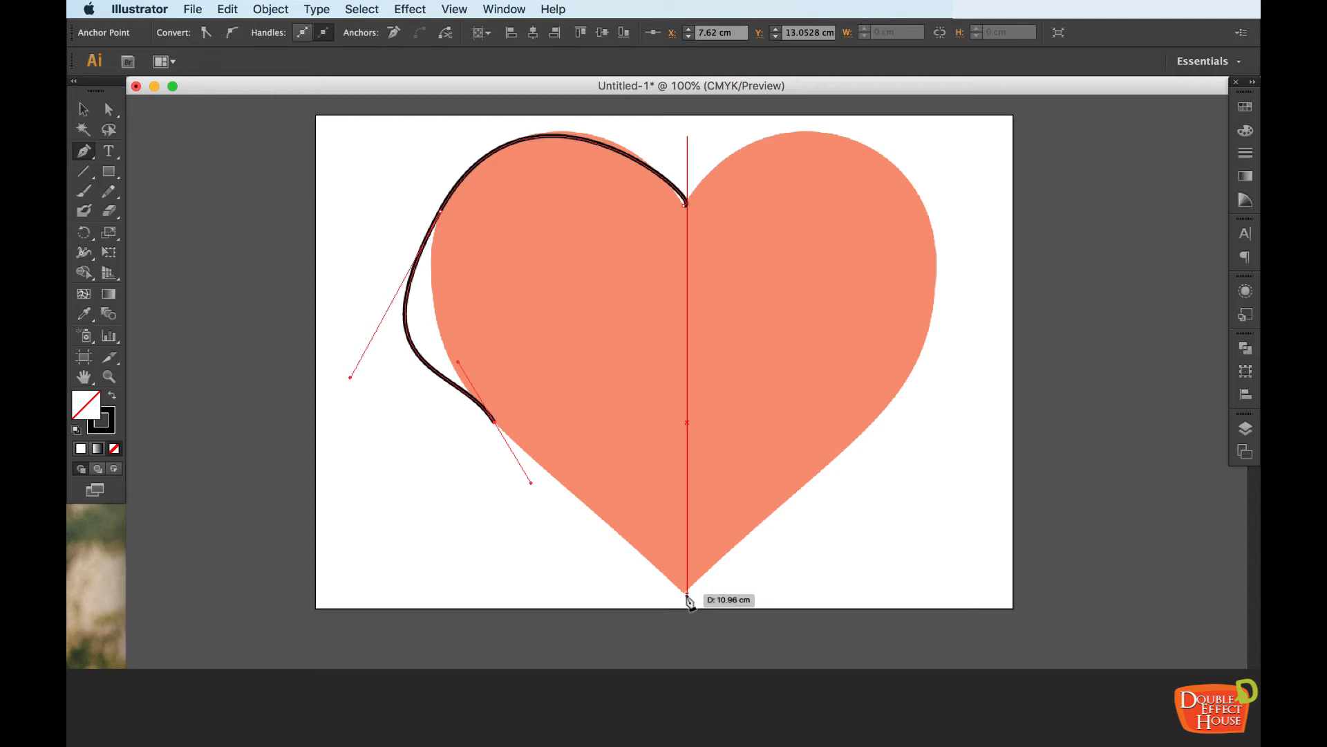
pyautogui.moveTo(687, 593); pyautogui.dragTo(721, 647)
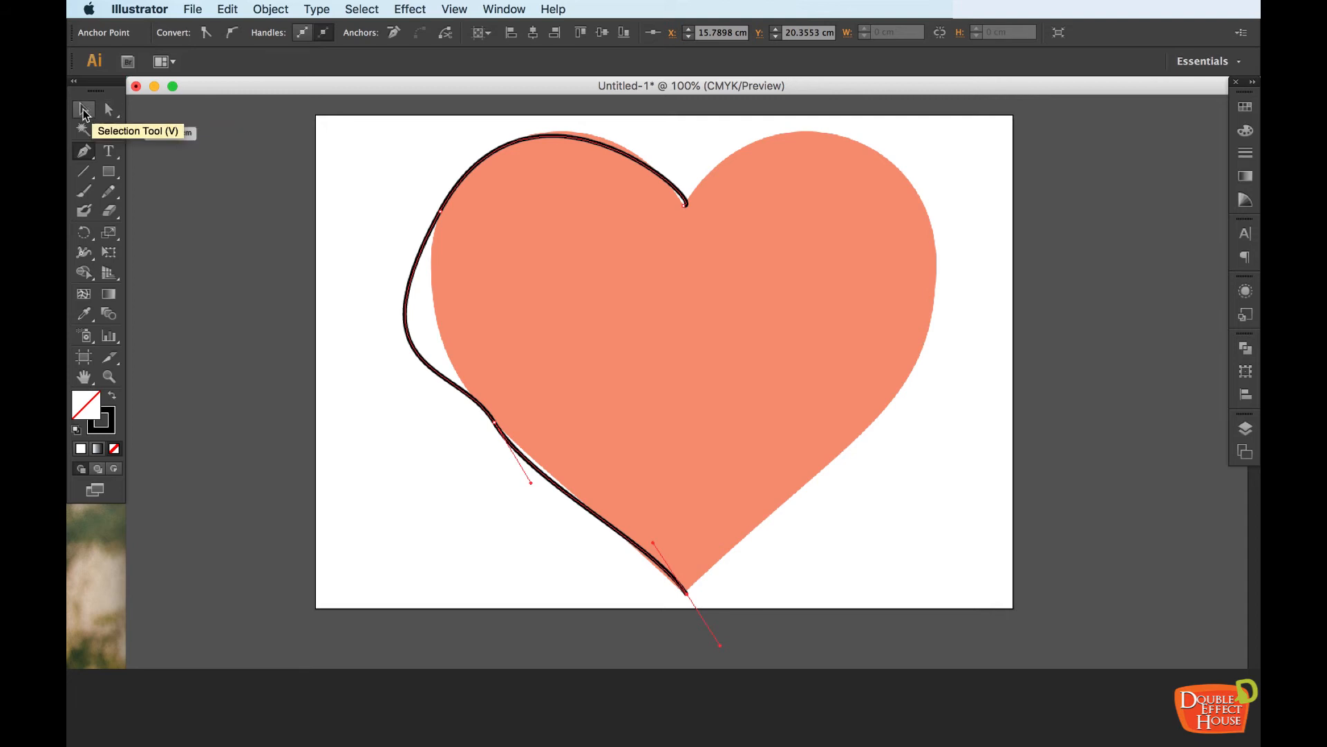
pyautogui.click(83, 111)
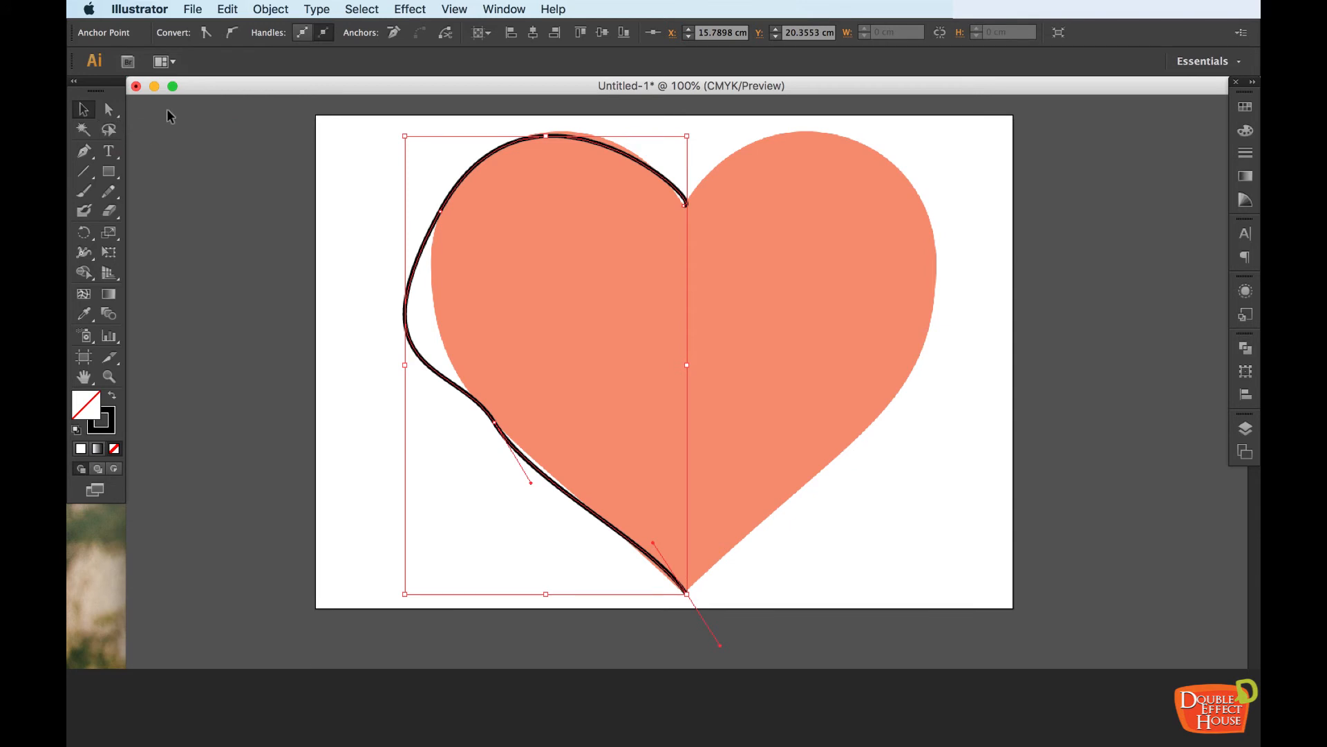
# With the Direct Selection tool, turn the notch anchor point's direction handles vertical so the curve follows the left lobe
pyautogui.click(114, 117)
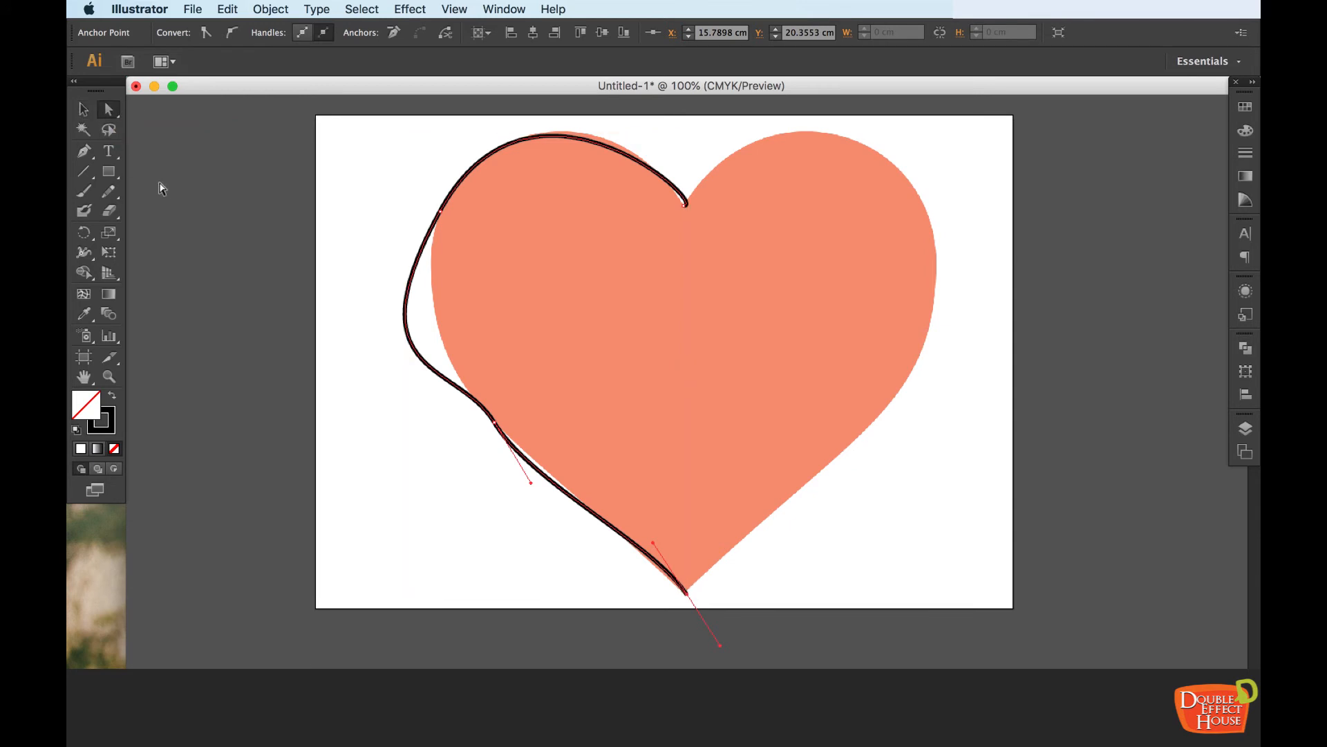
pyautogui.press('super+plus')
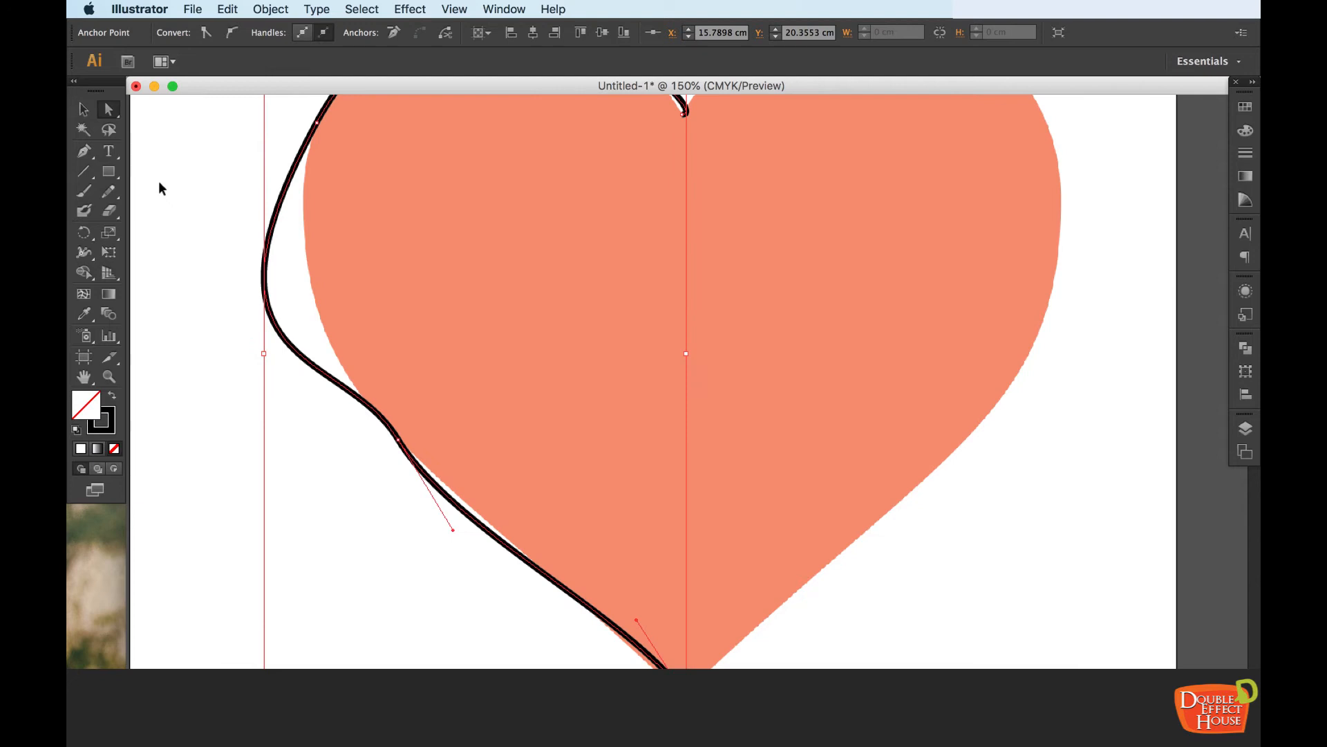
pyautogui.moveTo(629, 153); pyautogui.dragTo(637, 335)
pyautogui.press('super+plus')
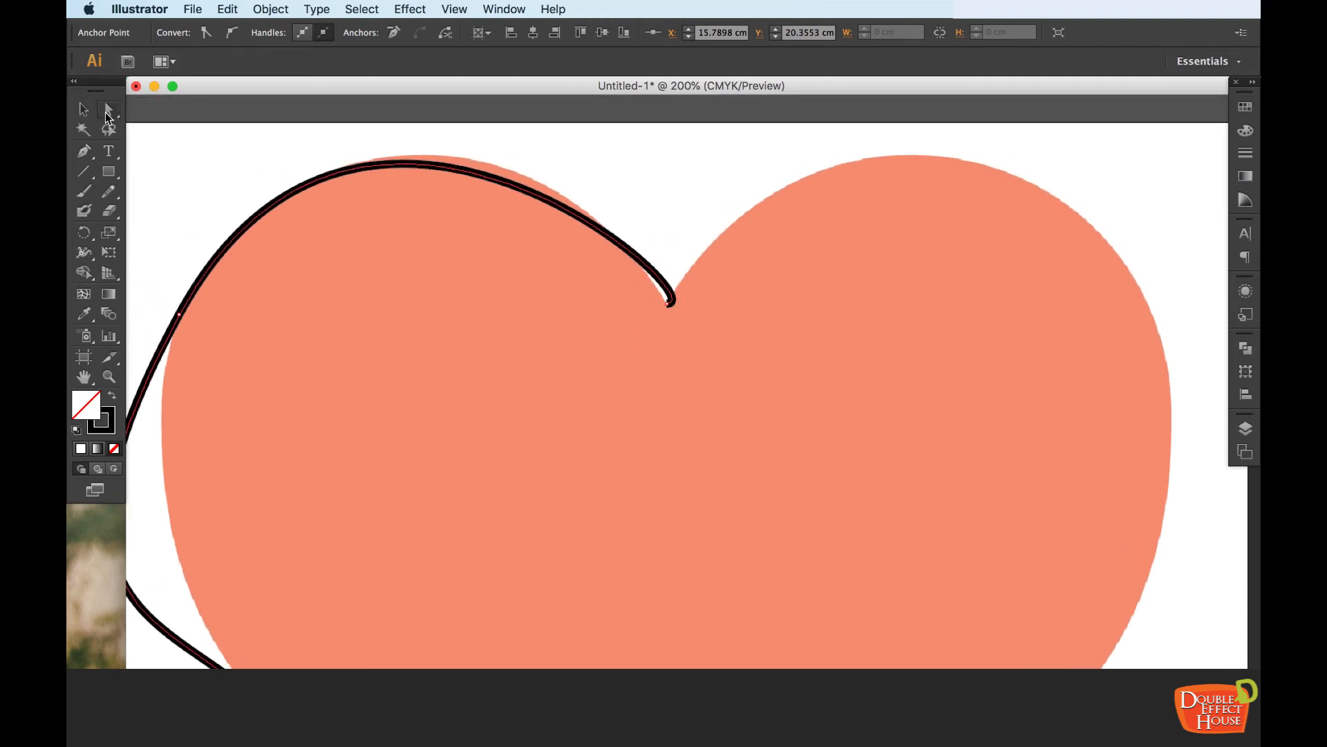
pyautogui.click(668, 306)
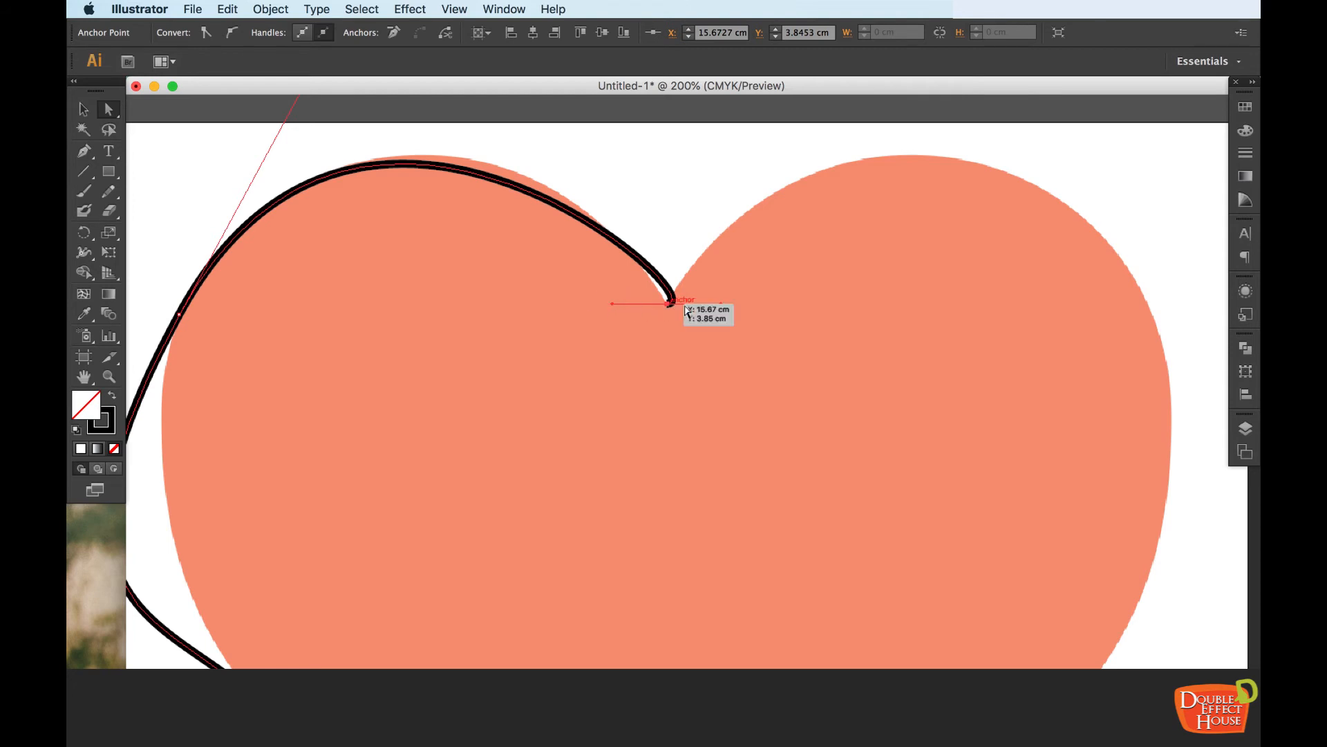
pyautogui.moveTo(723, 309); pyautogui.dragTo(672, 257)
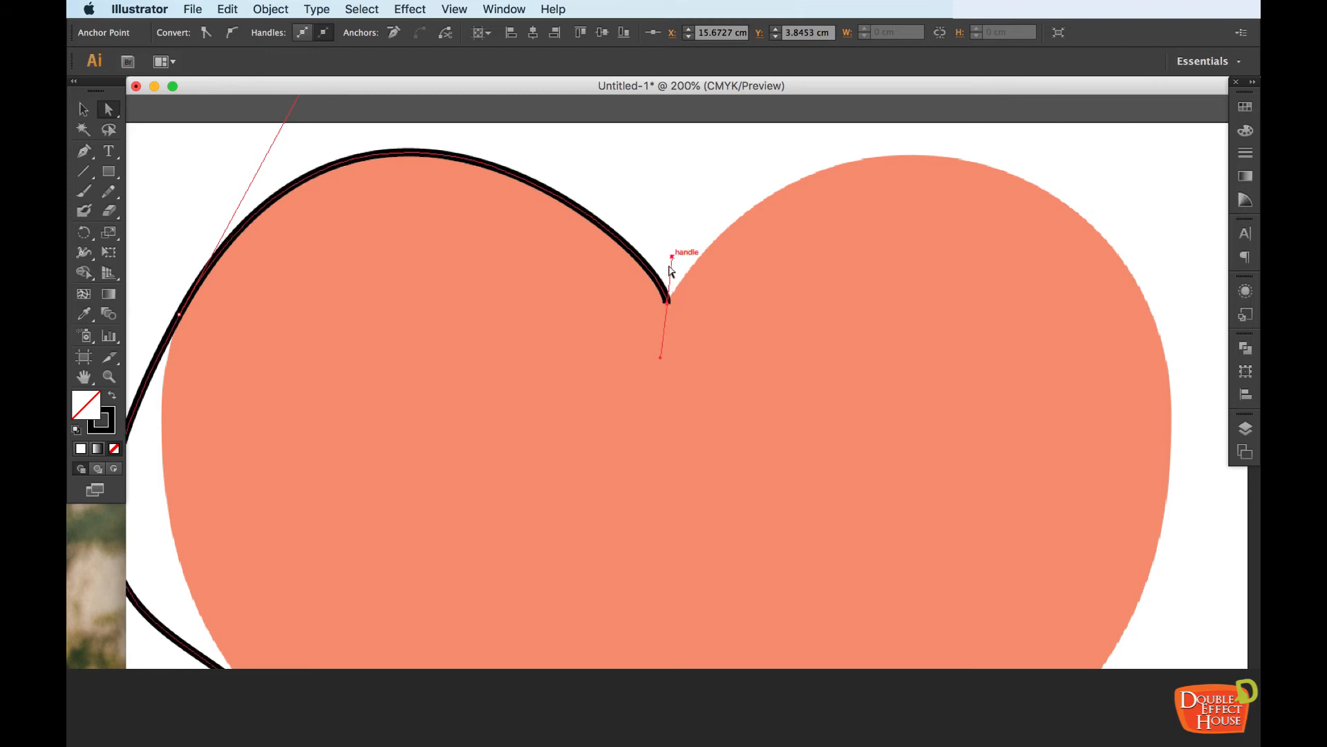
pyautogui.moveTo(661, 359)
pyautogui.mouseDown()
pyautogui.moveTo(660, 392)
pyautogui.moveTo(665, 350)
pyautogui.moveTo(647, 340)
pyautogui.moveTo(672, 343)
pyautogui.mouseUp()
pyautogui.moveTo(660, 256)
pyautogui.mouseDown()
pyautogui.moveTo(654, 280)
pyautogui.moveTo(667, 254)
pyautogui.mouseUp()
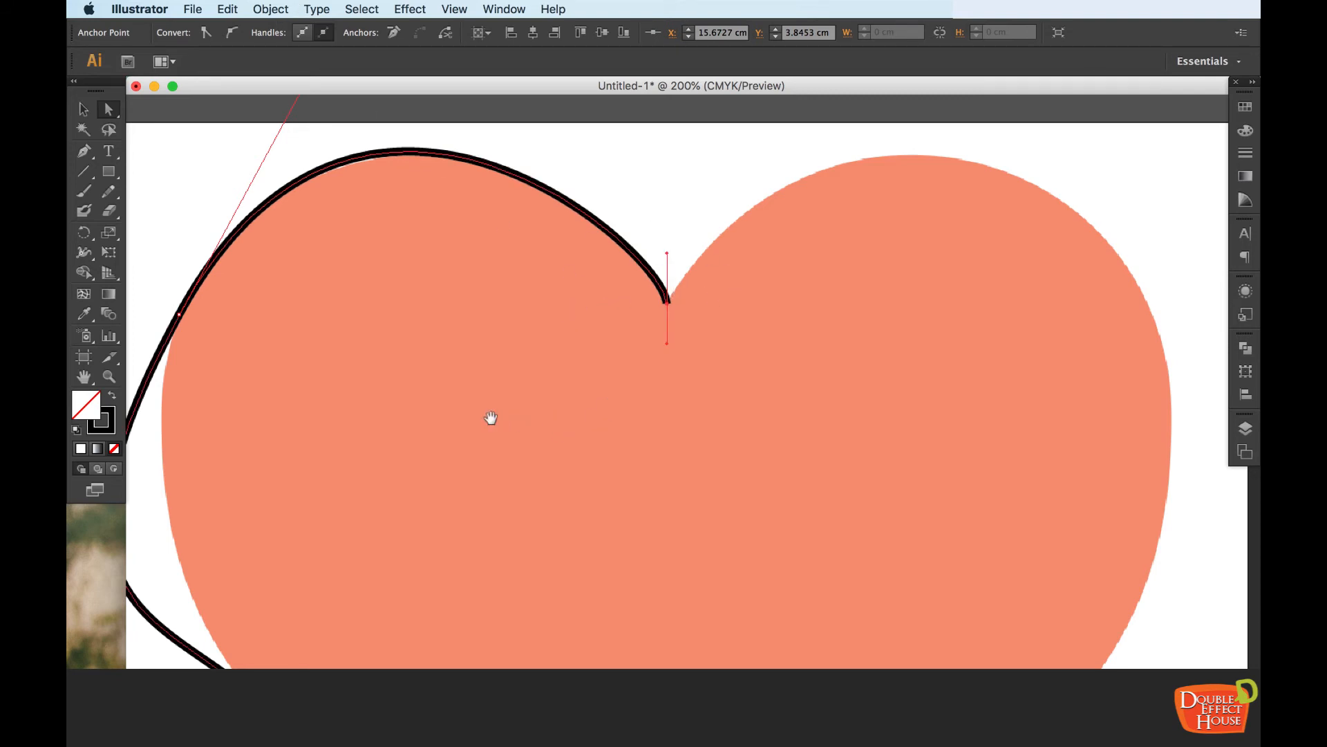
# Try to fit the curve to the heart's left side by pulling in the upper-left anchor point's lower direction handle
pyautogui.moveTo(491, 418); pyautogui.dragTo(659, 387)
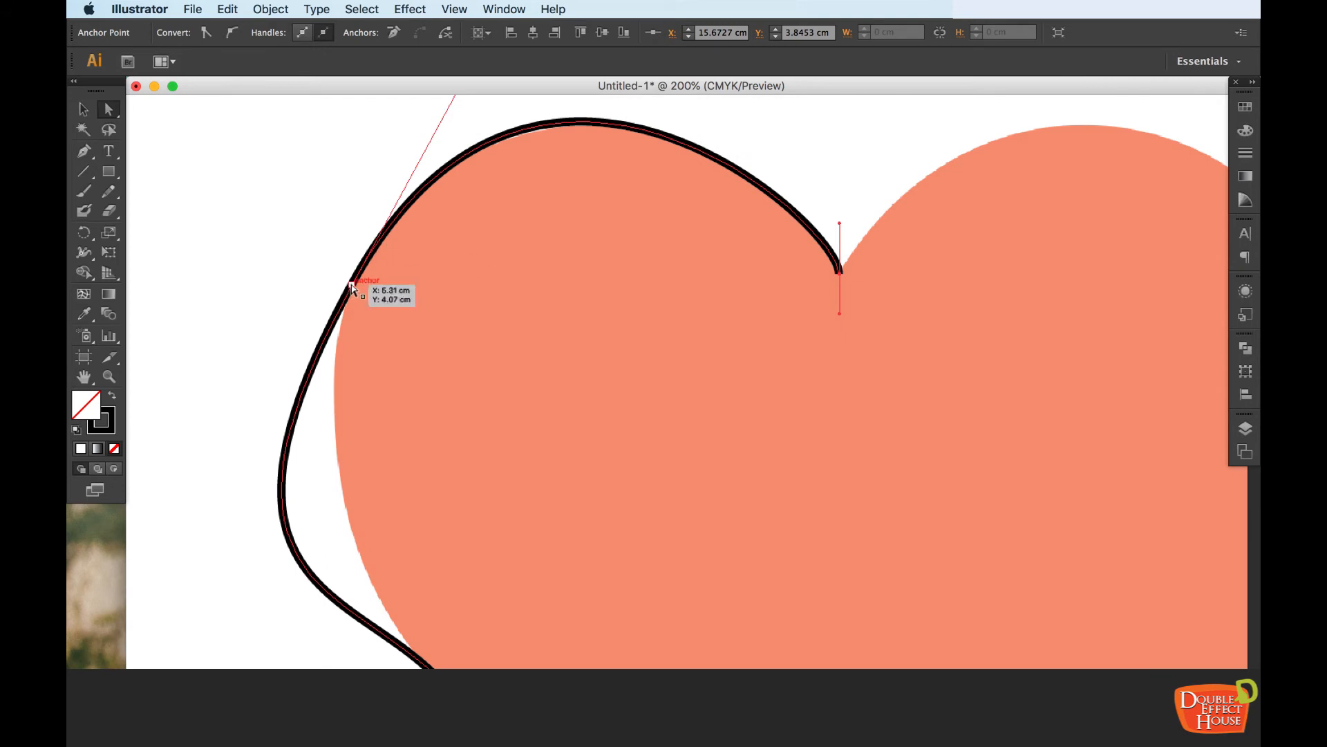
pyautogui.moveTo(511, 277); pyautogui.dragTo(551, 318)
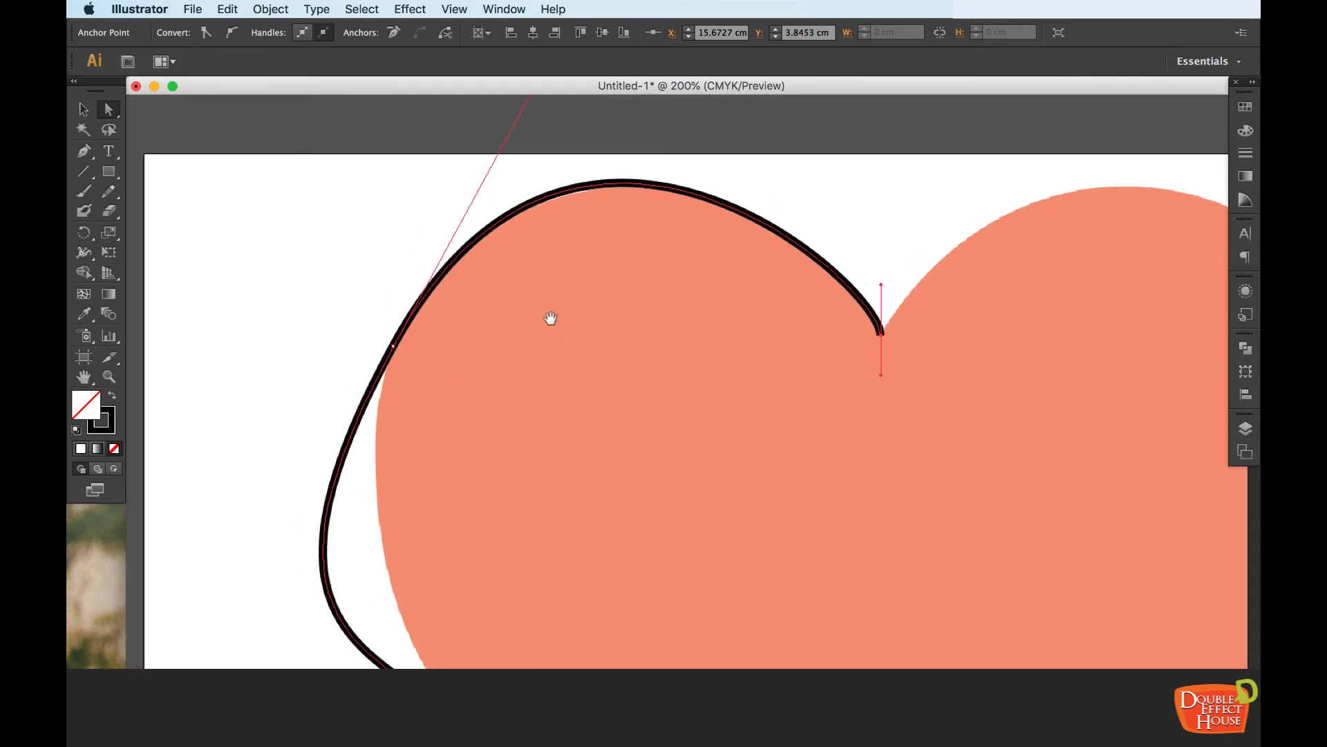
pyautogui.click(393, 347)
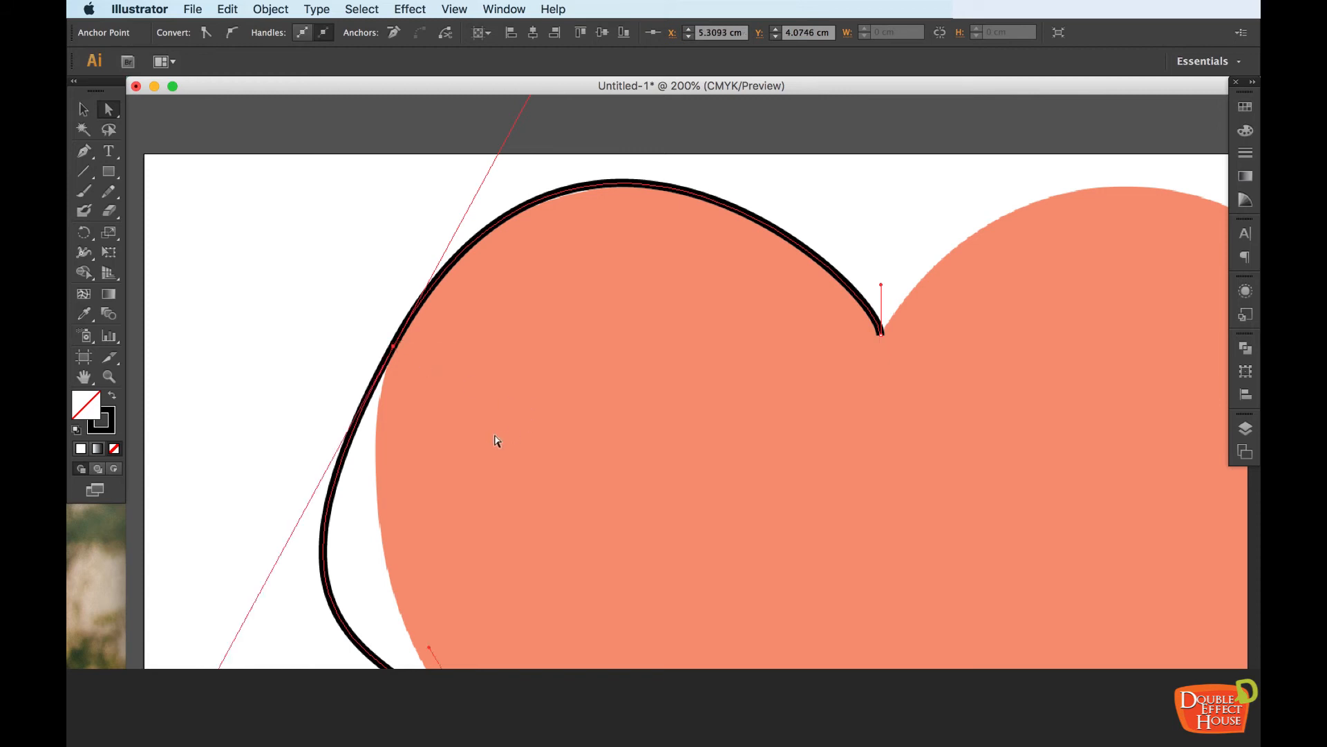
pyautogui.moveTo(477, 441); pyautogui.dragTo(554, 369)
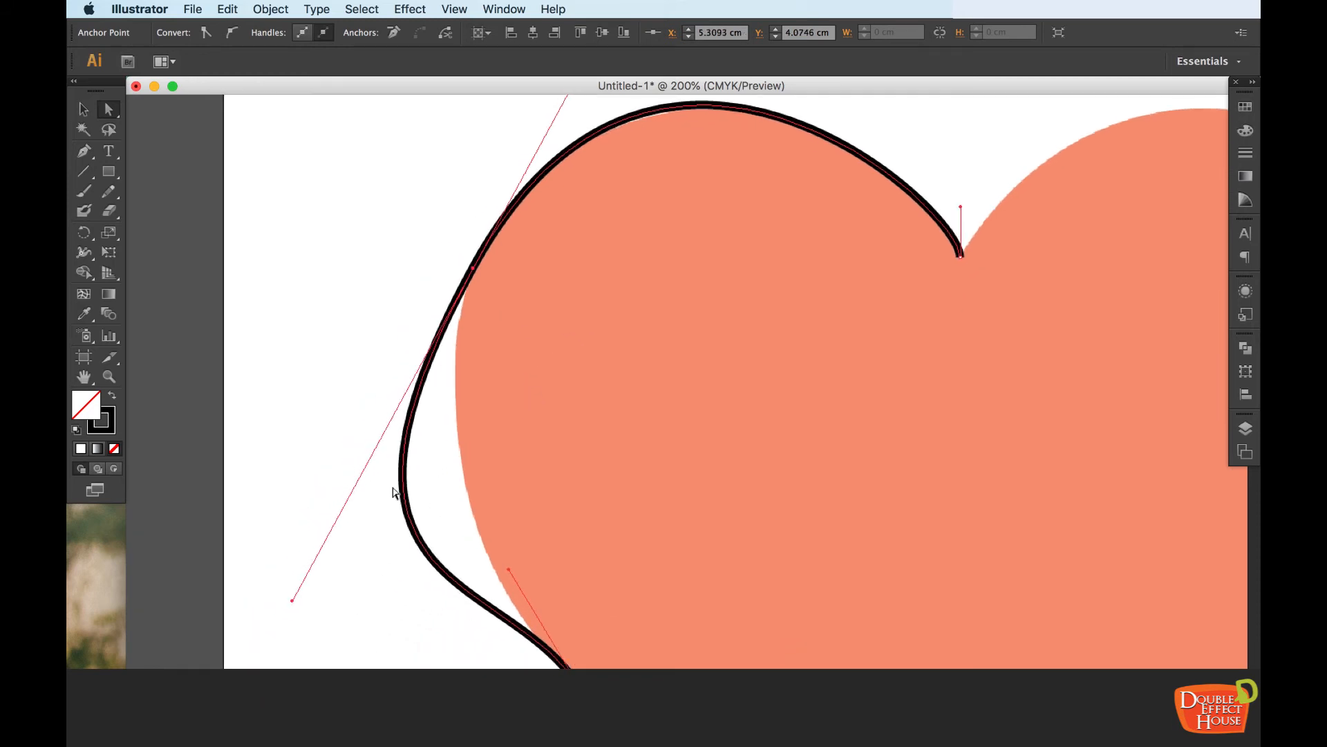
pyautogui.moveTo(293, 601); pyautogui.dragTo(413, 503)
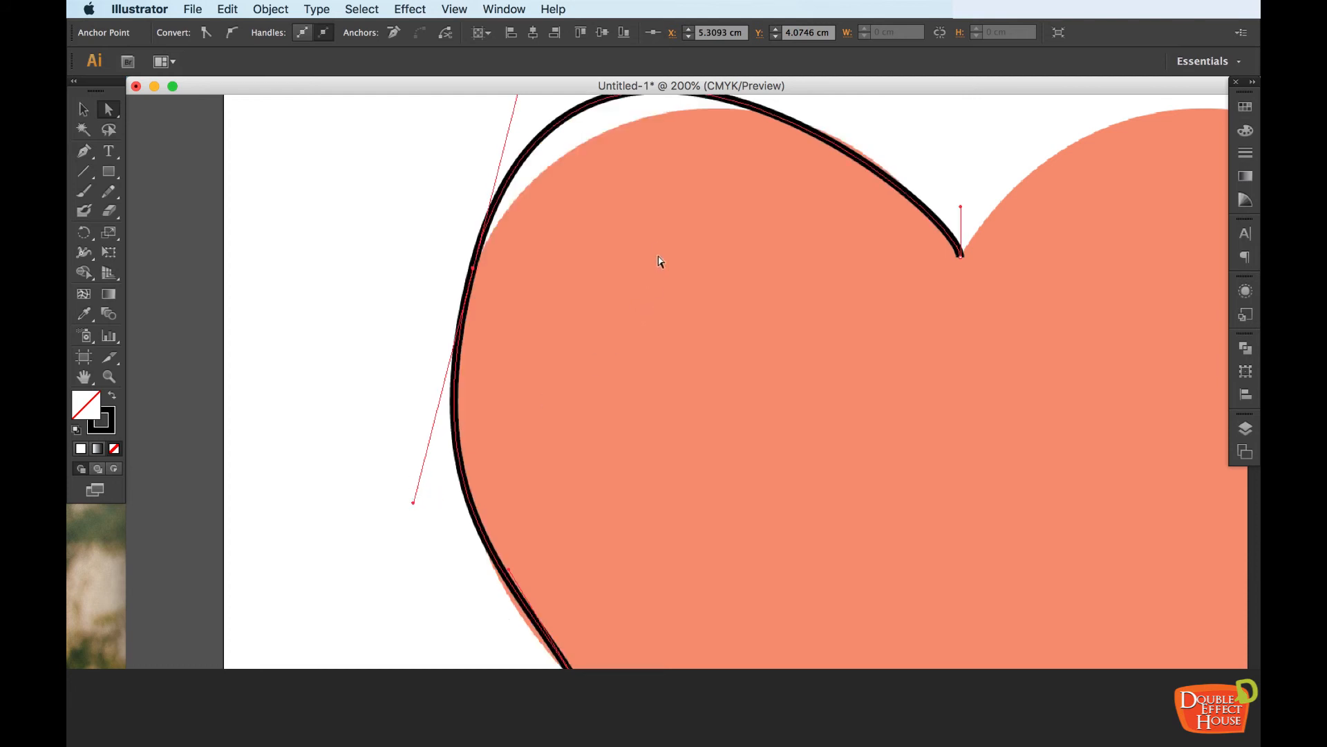
# Try to balance the upper-left anchor point's upper and lower direction handles so both adjoining curves match the heart, and deselect the path
pyautogui.scroll(7, 658, 262)
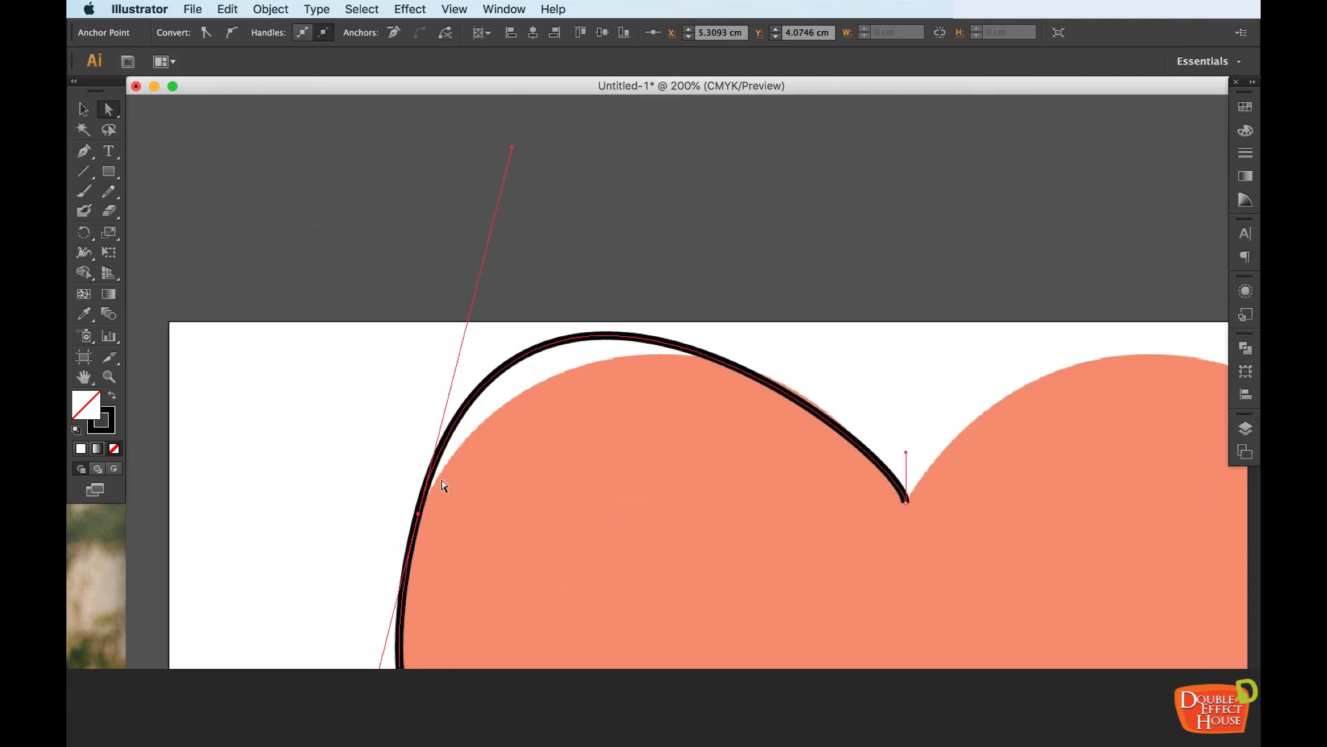
pyautogui.moveTo(511, 147)
pyautogui.mouseDown()
pyautogui.moveTo(500, 204)
pyautogui.moveTo(527, 219)
pyautogui.moveTo(598, 207)
pyautogui.moveTo(572, 237)
pyautogui.moveTo(615, 191)
pyautogui.mouseUp()
pyautogui.moveTo(618, 522); pyautogui.dragTo(623, 284)
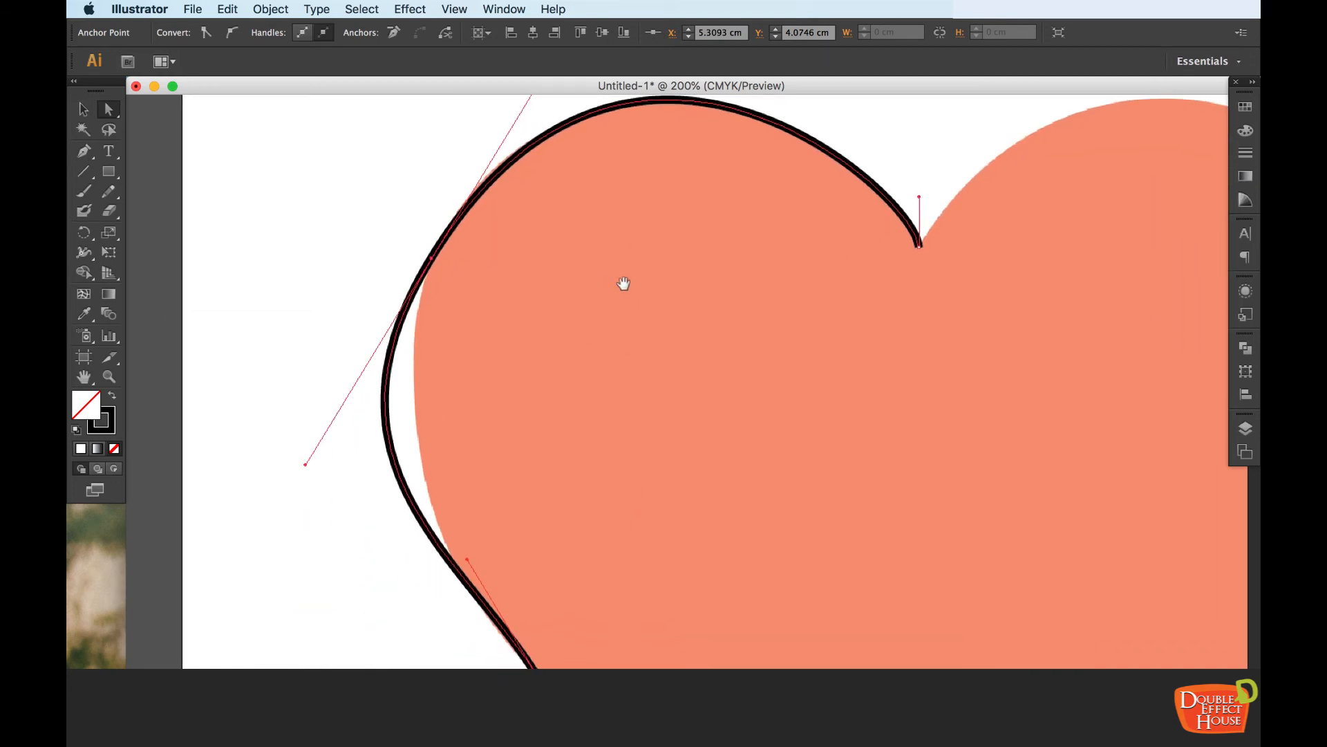
pyautogui.moveTo(305, 464); pyautogui.dragTo(369, 492)
pyautogui.moveTo(617, 311); pyautogui.dragTo(580, 495)
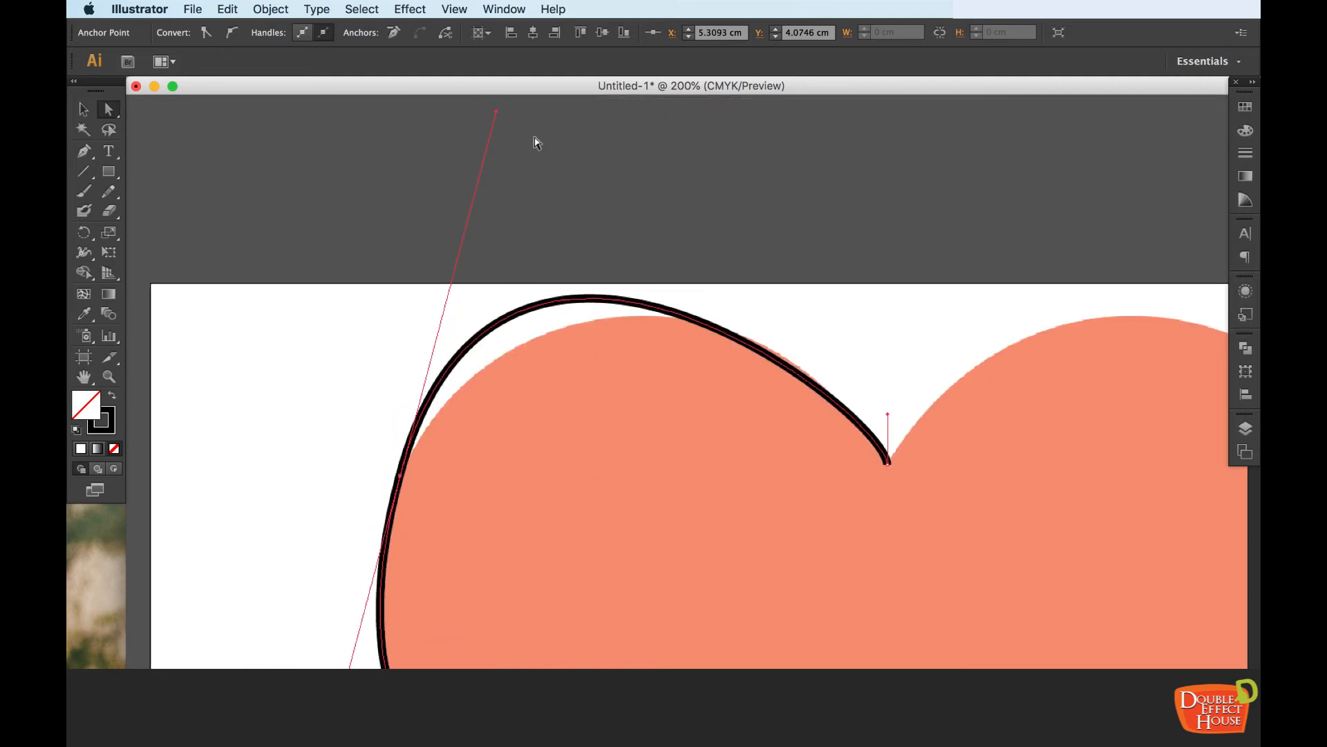
pyautogui.moveTo(498, 111); pyautogui.dragTo(494, 235)
pyautogui.moveTo(536, 411); pyautogui.dragTo(538, 413)
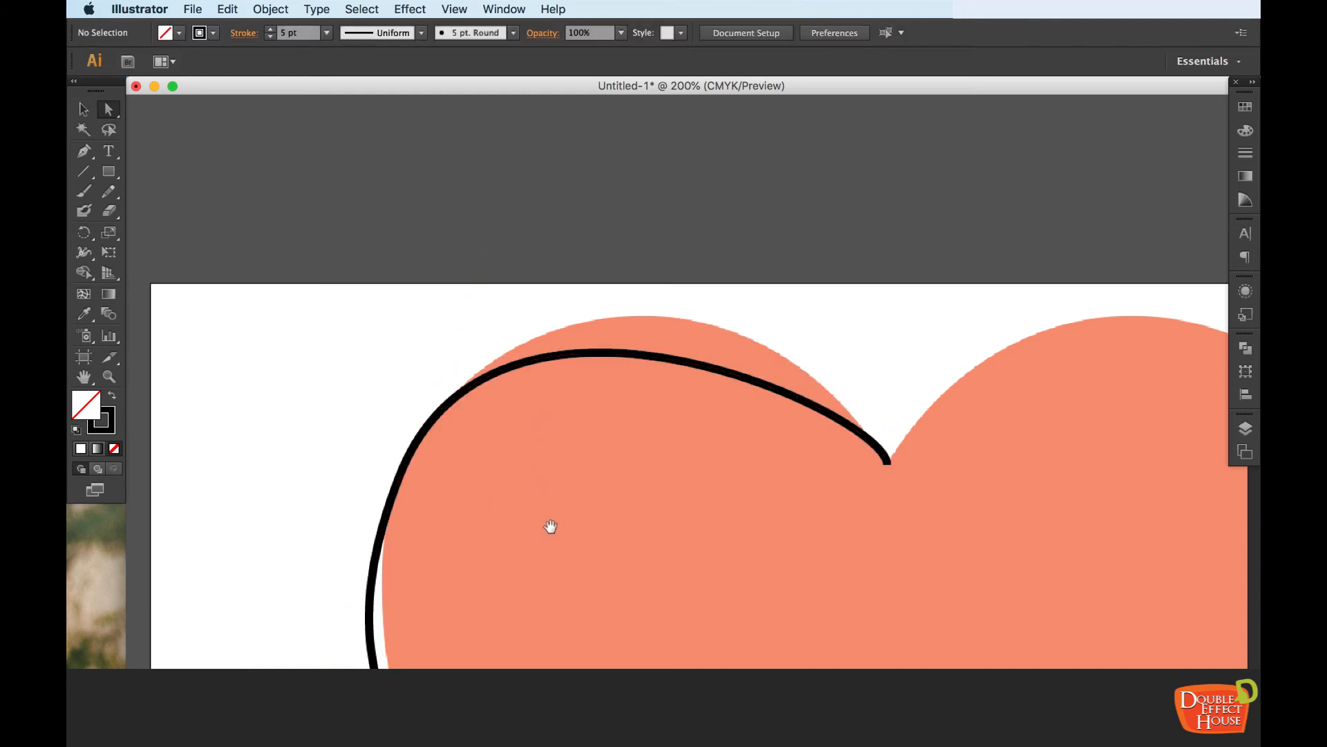
# Reselect the upper-left anchor point and refit its lower direction handle to the left side and its upper handle to the lobe
pyautogui.moveTo(548, 527); pyautogui.dragTo(563, 353)
pyautogui.click(388, 436)
pyautogui.moveTo(327, 519); pyautogui.dragTo(361, 525)
pyautogui.scroll(3, 522, 392)
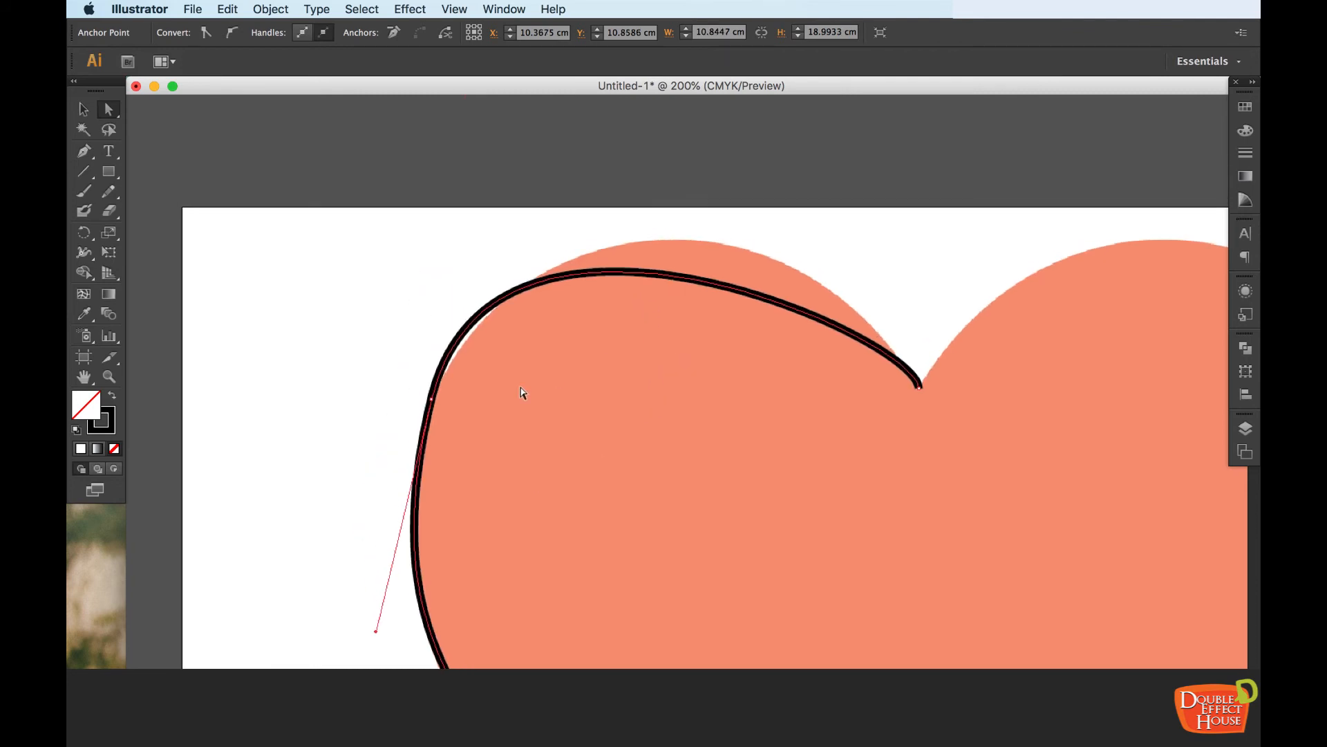
pyautogui.click(430, 405)
pyautogui.moveTo(490, 152)
pyautogui.mouseDown()
pyautogui.moveTo(599, 148)
pyautogui.moveTo(625, 97)
pyautogui.moveTo(633, 480)
pyautogui.mouseUp()
pyautogui.scroll(-8, 839, 599)
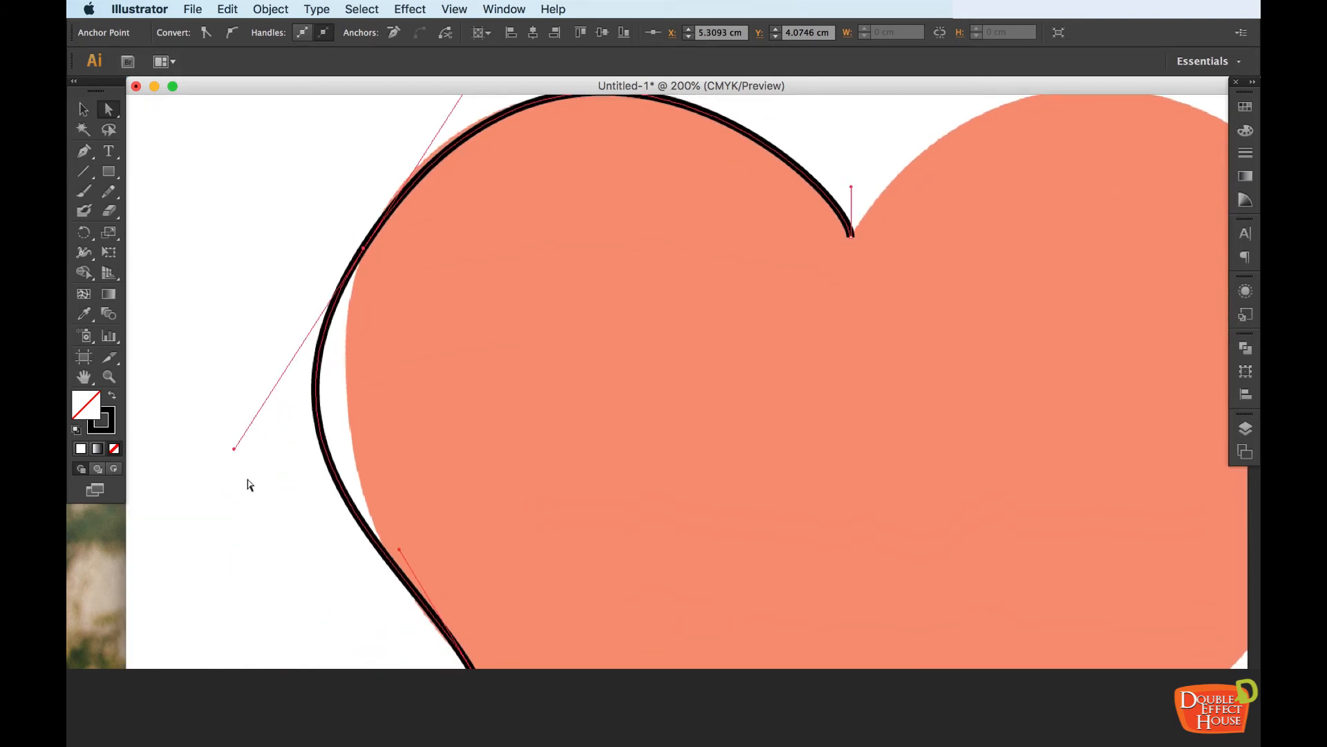
pyautogui.moveTo(501, 515); pyautogui.dragTo(462, 413)
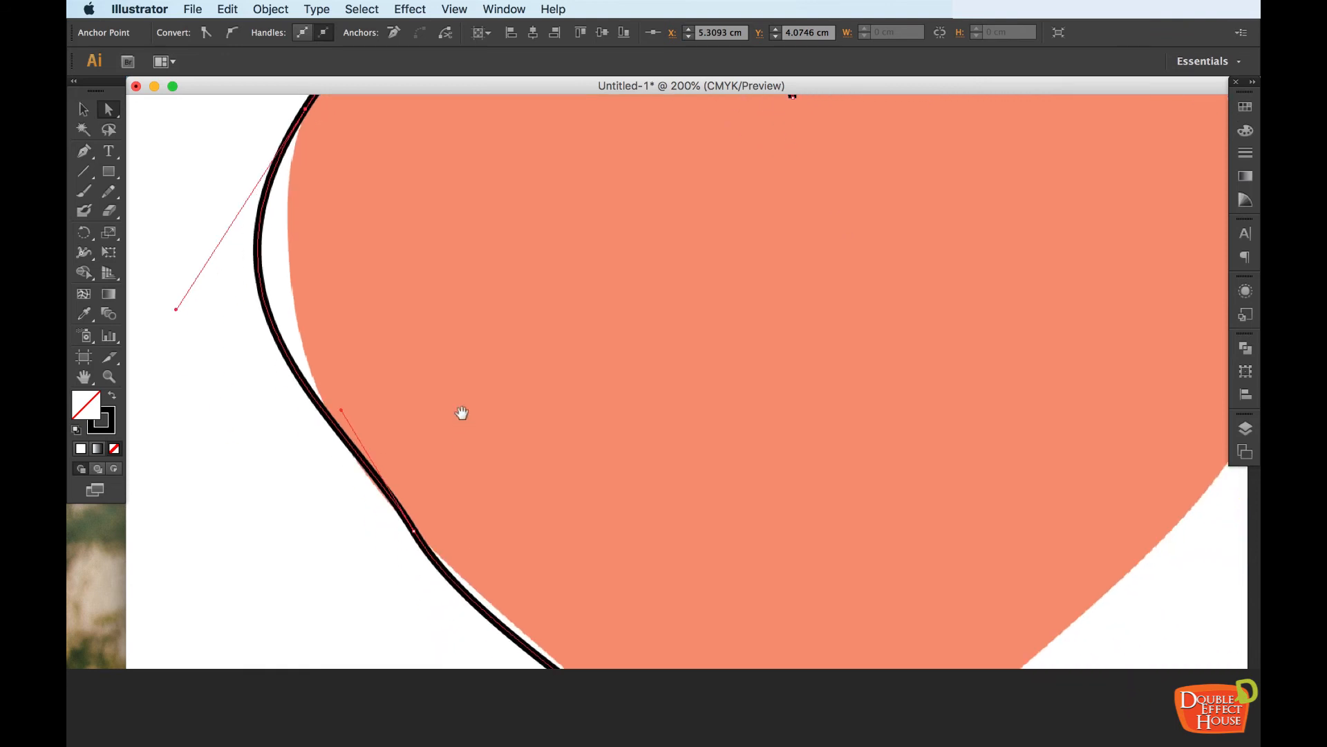
# Try to refit the left side by pulling in the lower-left anchor point's upper handle and the upper-left anchor point's lower handle
pyautogui.moveTo(339, 409); pyautogui.dragTo(406, 468)
pyautogui.moveTo(438, 397); pyautogui.dragTo(464, 458)
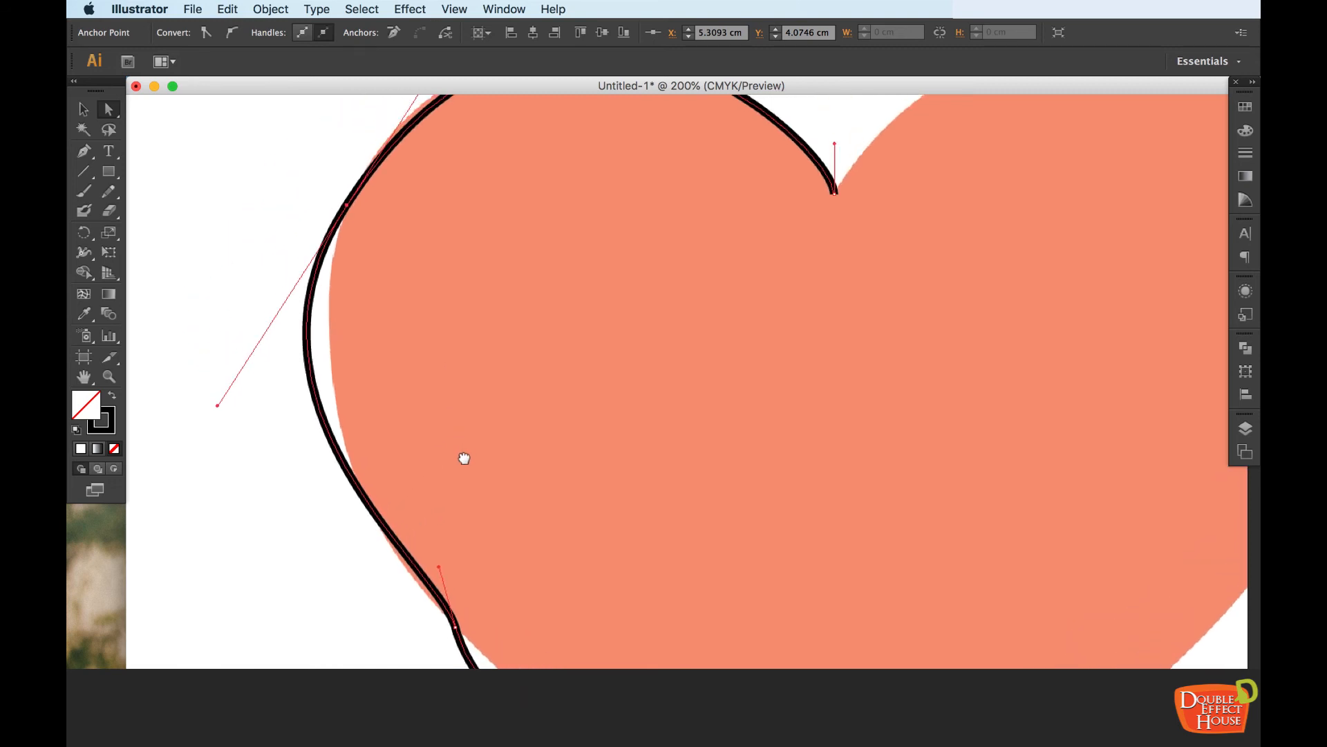
pyautogui.moveTo(218, 406); pyautogui.dragTo(280, 463)
pyautogui.scroll(8, 486, 386)
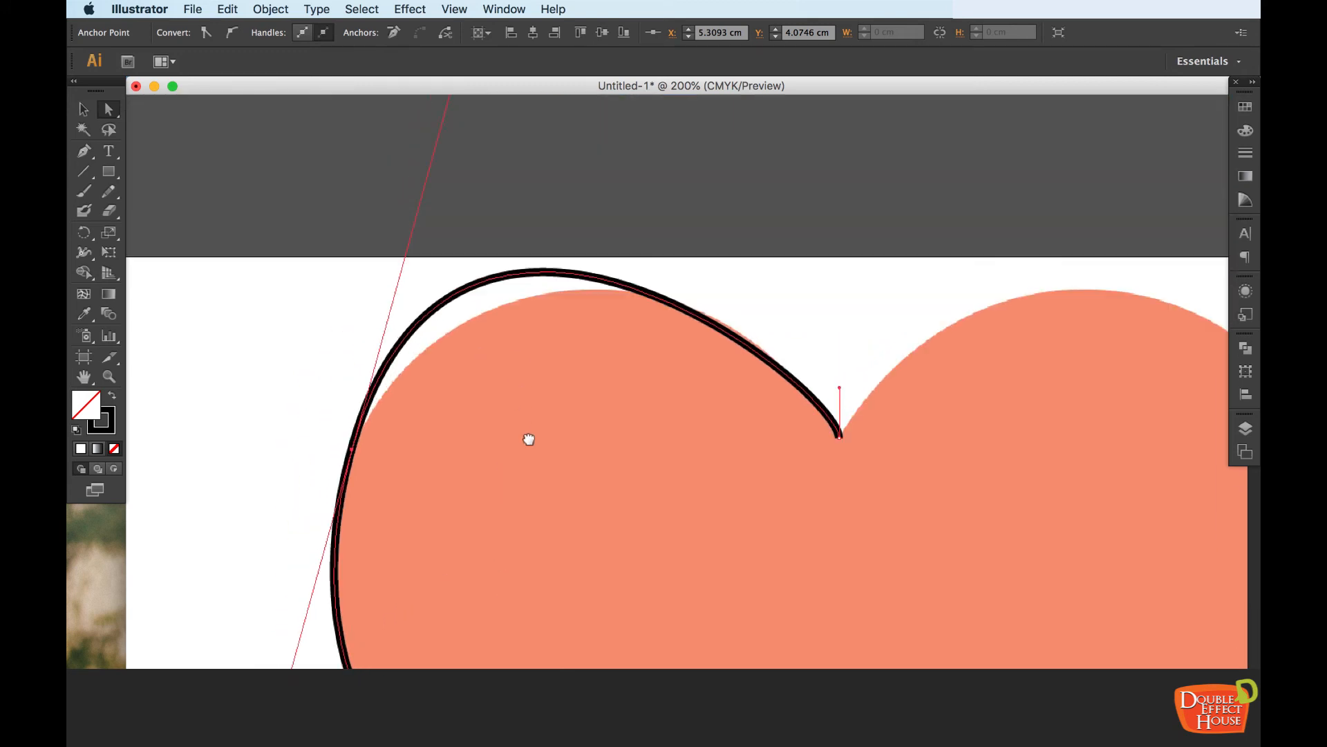
# Try to balance the upper-left anchor point's upper handle against its lower handle so the lobe and left side both match the heart
pyautogui.moveTo(464, 164); pyautogui.dragTo(554, 202)
pyautogui.scroll(-6, 580, 407)
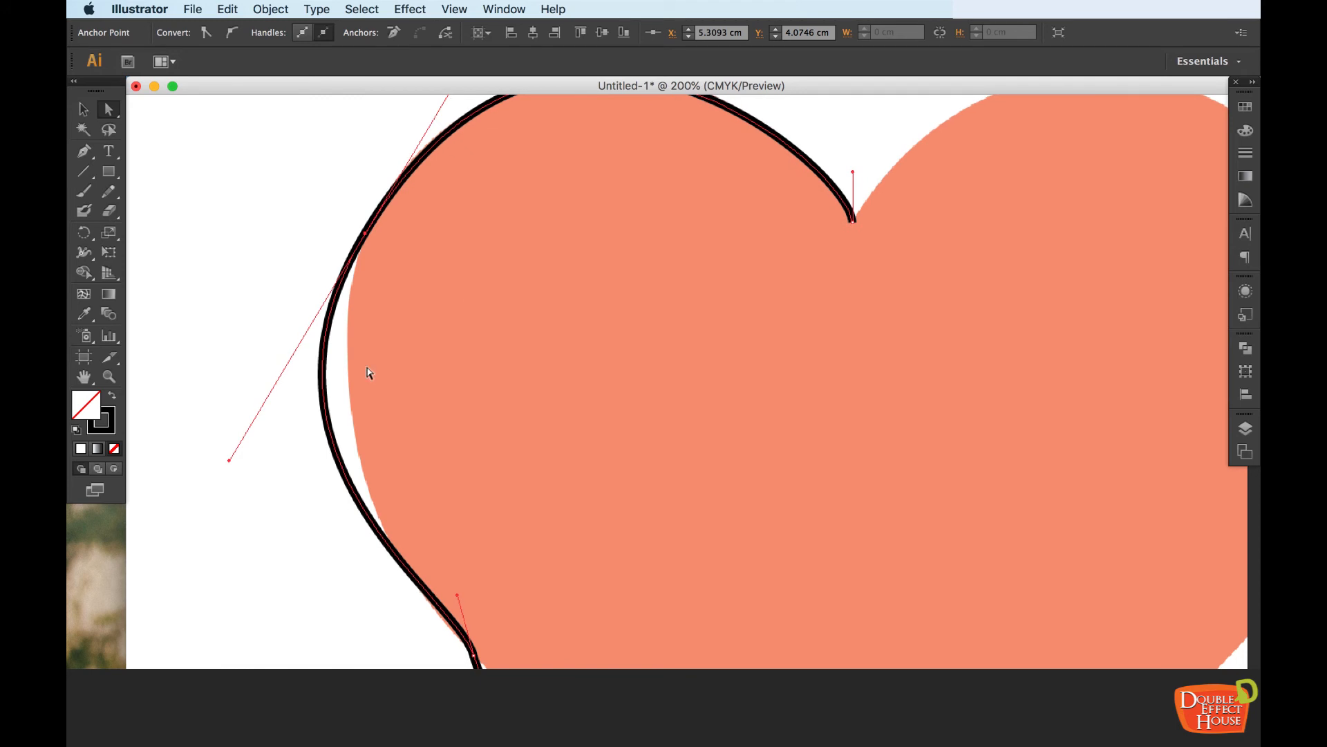
pyautogui.moveTo(235, 452); pyautogui.dragTo(291, 398)
pyautogui.moveTo(548, 289); pyautogui.dragTo(509, 421)
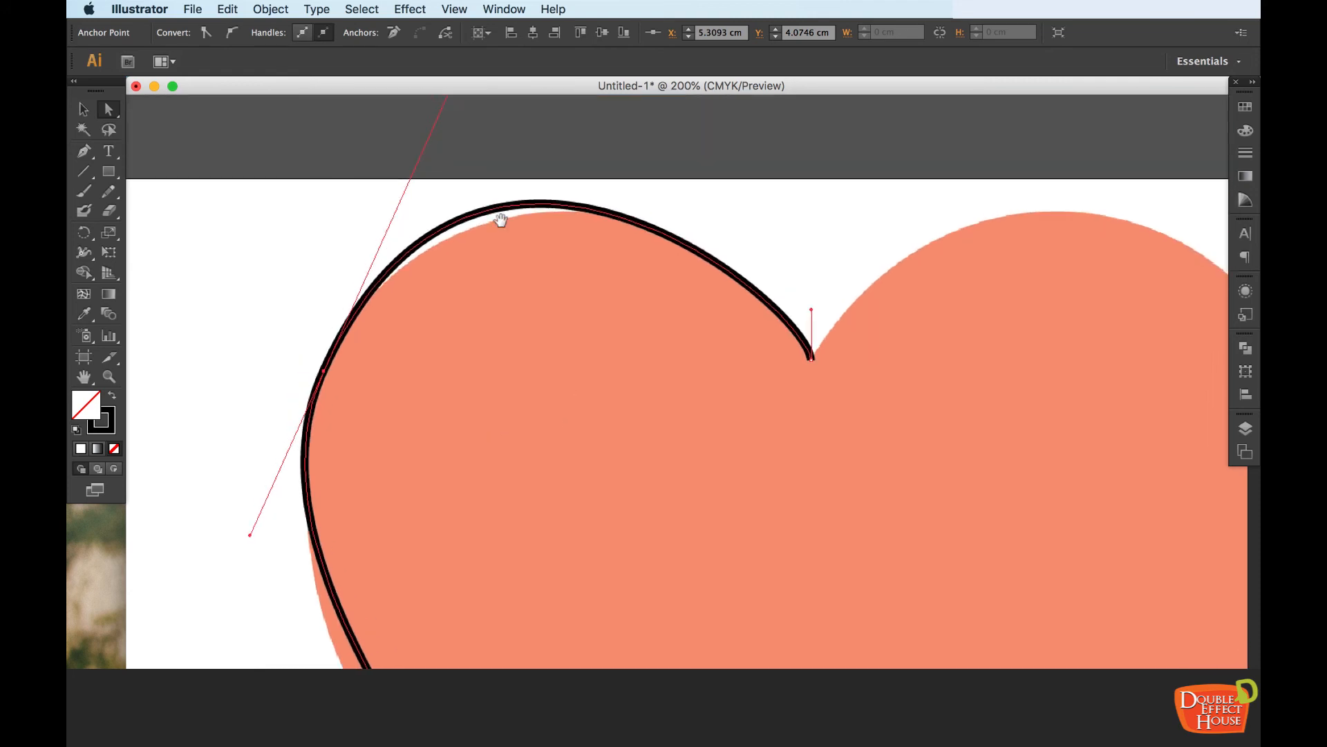
pyautogui.moveTo(498, 216); pyautogui.dragTo(522, 361)
pyautogui.moveTo(493, 173); pyautogui.dragTo(502, 197)
# Select the lower-left anchor point and rotate its direction handles so the path follows the heart's lower-left contour
pyautogui.moveTo(578, 480); pyautogui.dragTo(530, 133)
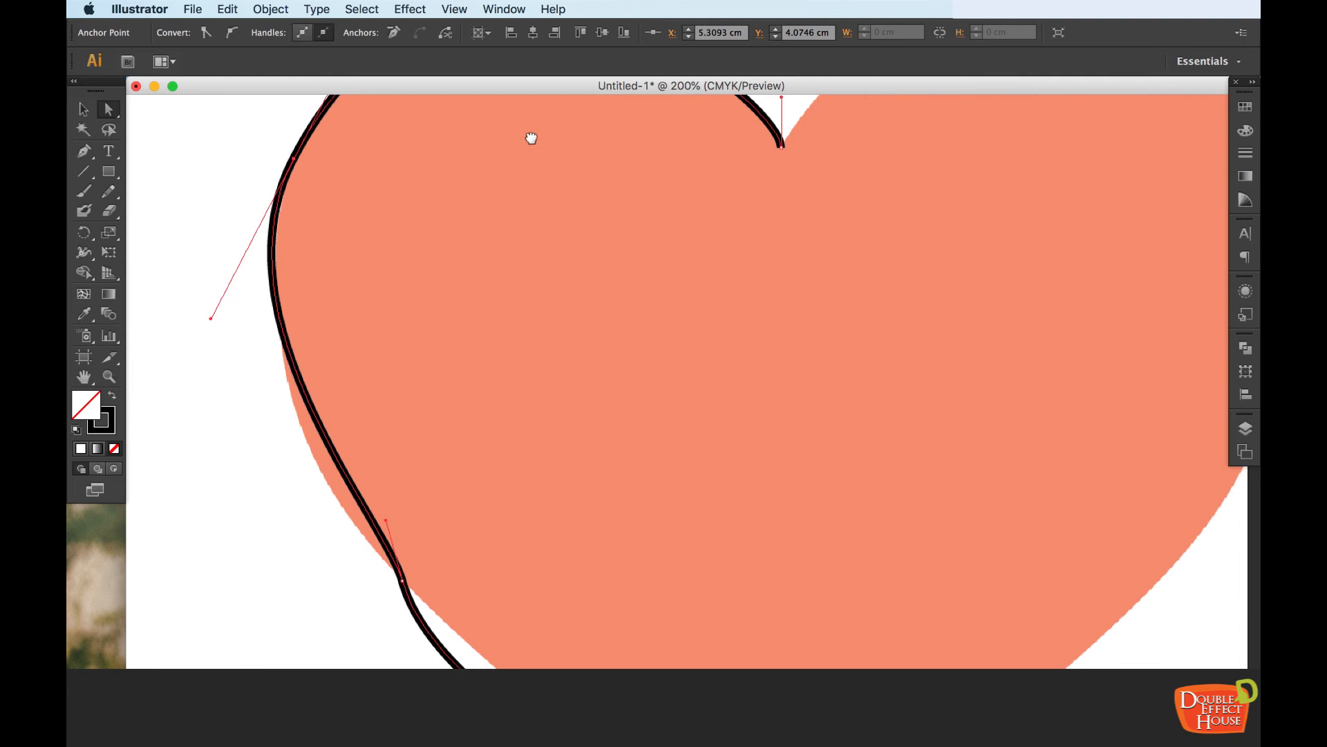
pyautogui.moveTo(418, 447); pyautogui.dragTo(379, 249)
pyautogui.click(363, 405)
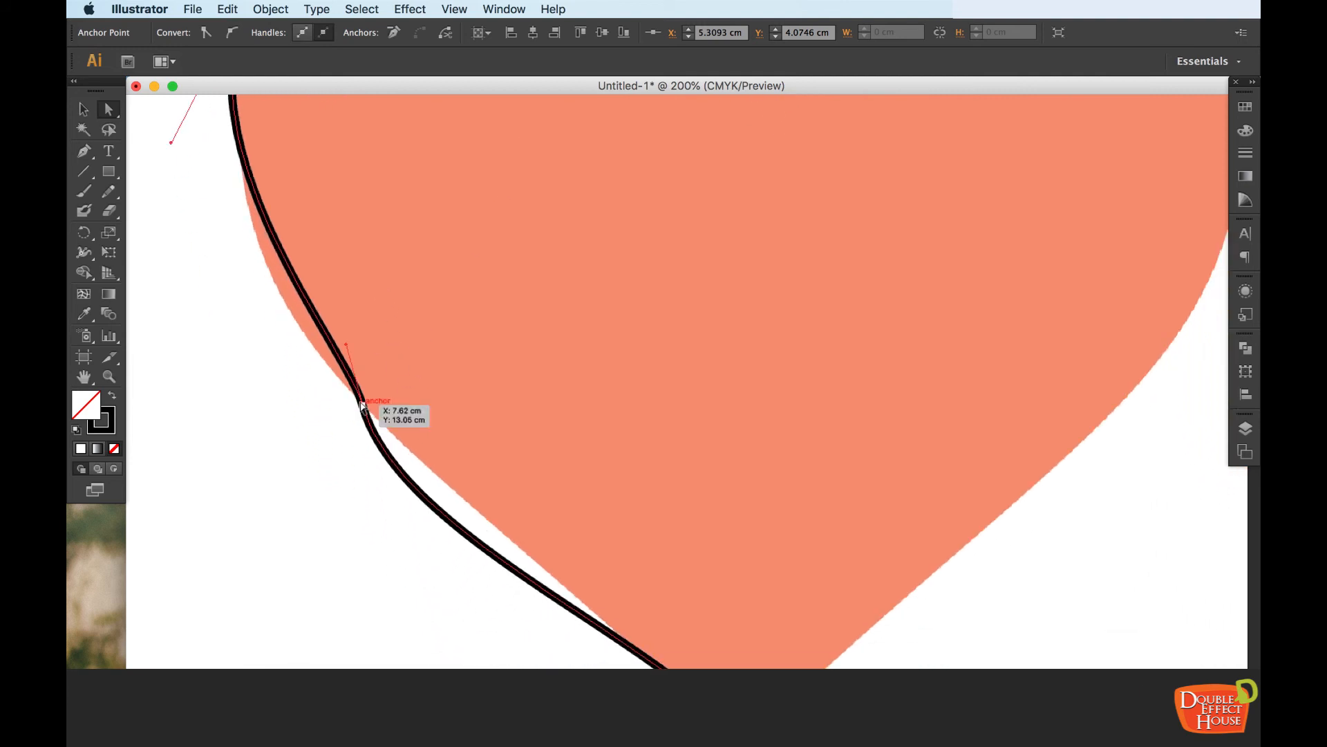
pyautogui.moveTo(343, 349); pyautogui.dragTo(316, 359)
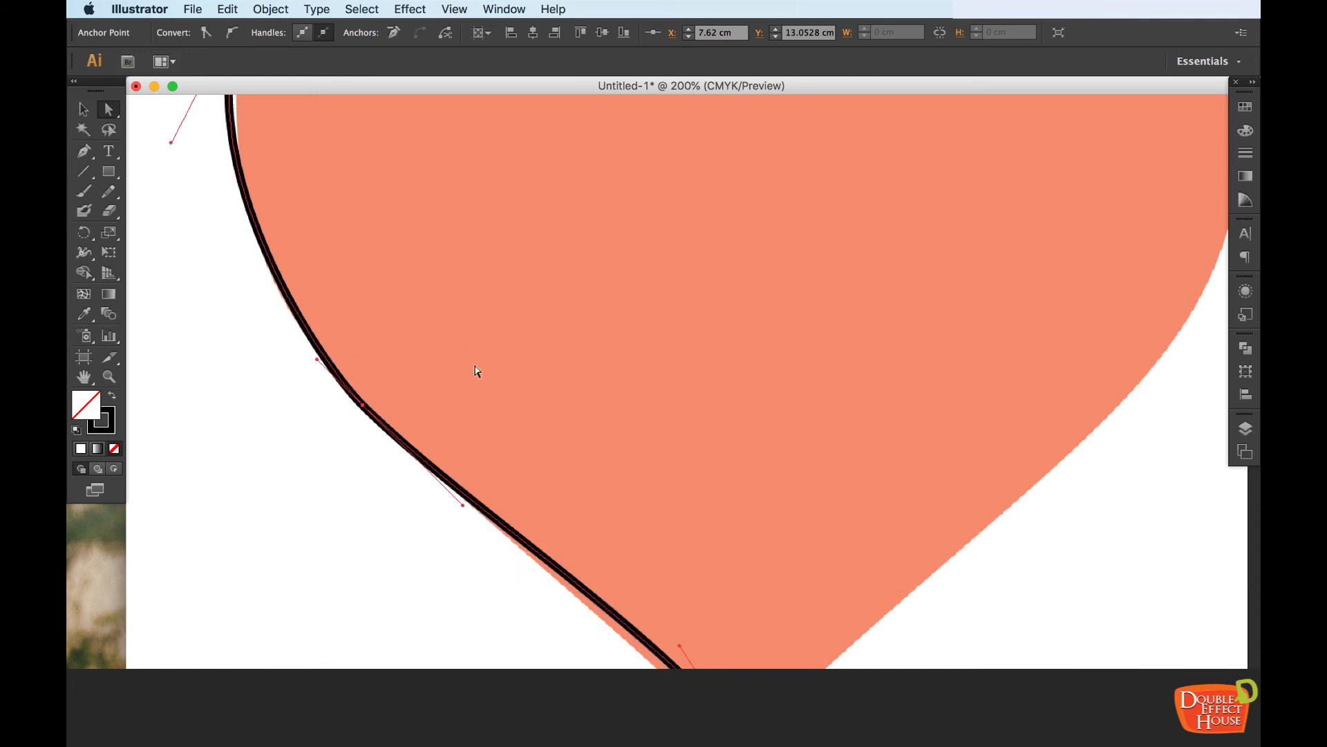
# Move the bottom anchor point onto the heart's tip and align its upper handle with the straight lower-left edge
pyautogui.scroll(-5, 522, 458)
pyautogui.hscroll(2, 522, 458)
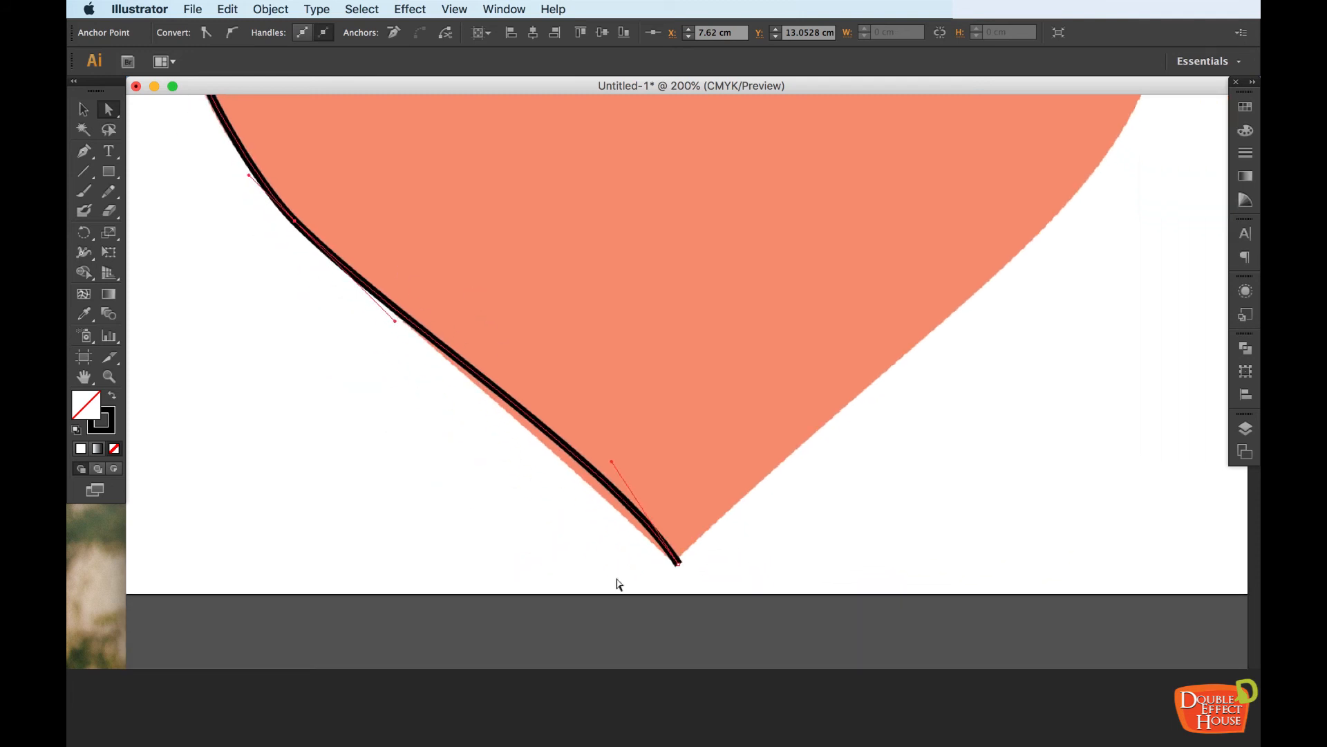
pyautogui.click(679, 562)
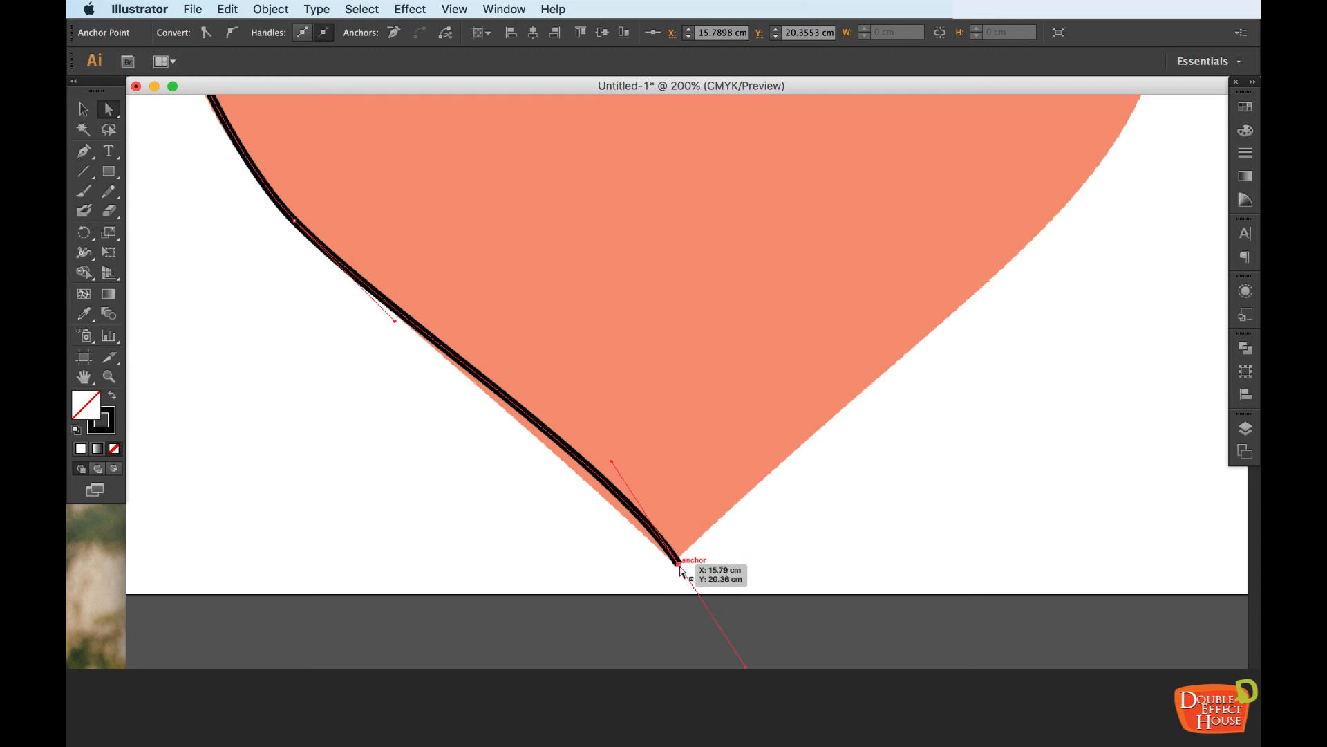
pyautogui.moveTo(677, 566); pyautogui.dragTo(673, 567)
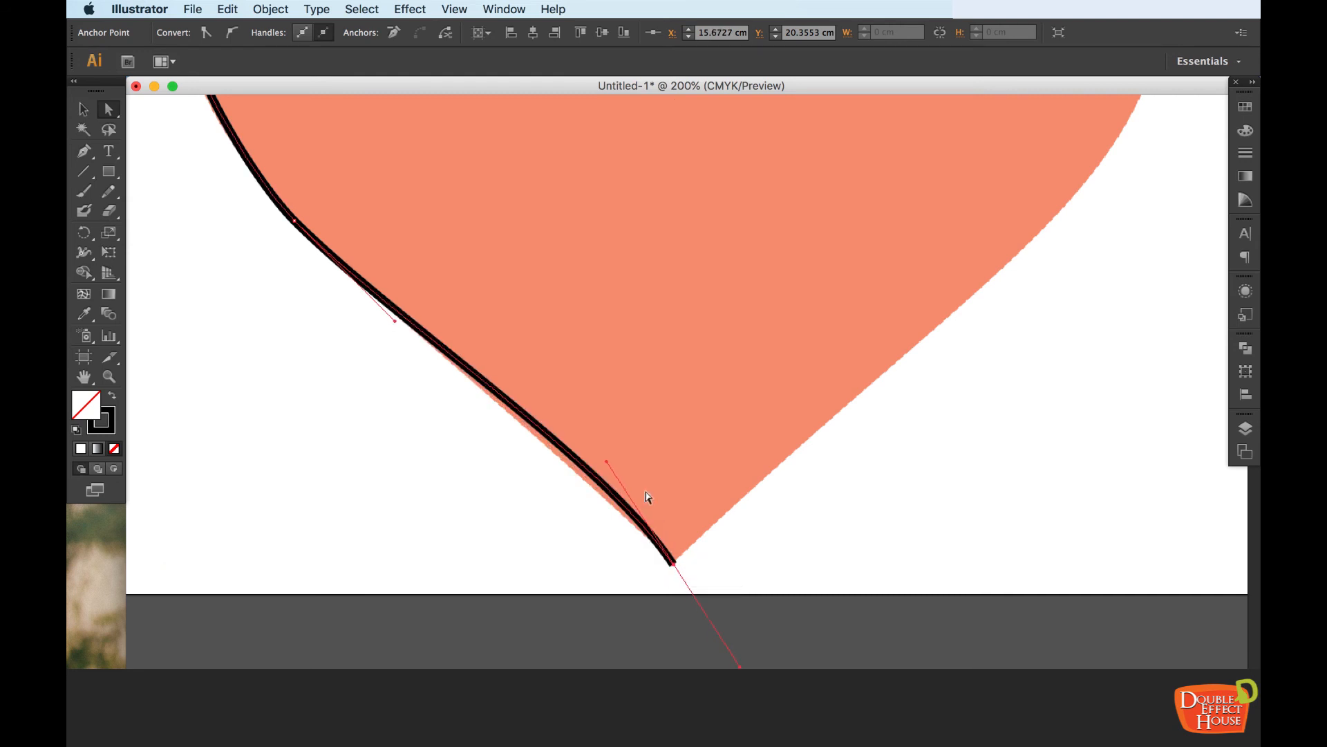
pyautogui.moveTo(605, 461)
pyautogui.mouseDown()
pyautogui.moveTo(583, 482)
pyautogui.moveTo(592, 465)
pyautogui.mouseUp()
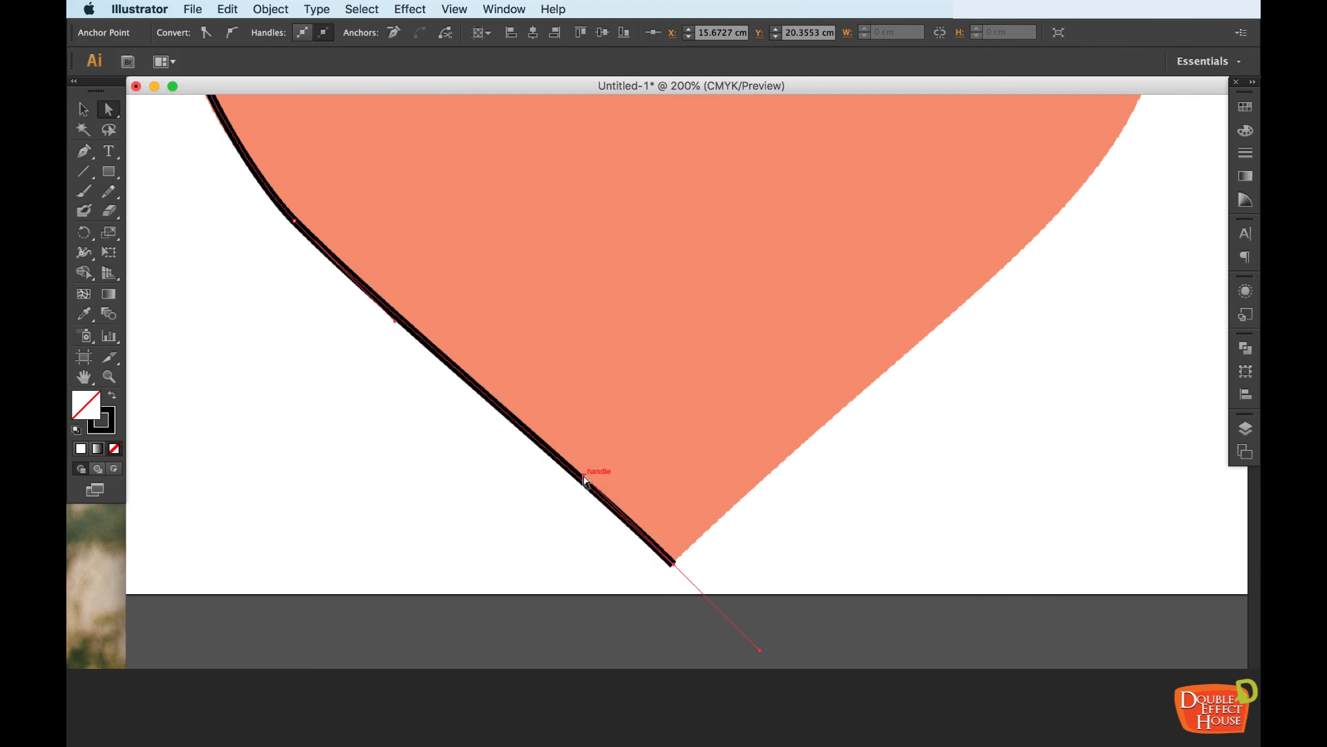
# Steepen the upper-left anchor point's lower handle along the left side and tilt its upper handle to follow the lobe
pyautogui.moveTo(602, 347); pyautogui.dragTo(730, 655)
pyautogui.moveTo(527, 324); pyautogui.dragTo(534, 421)
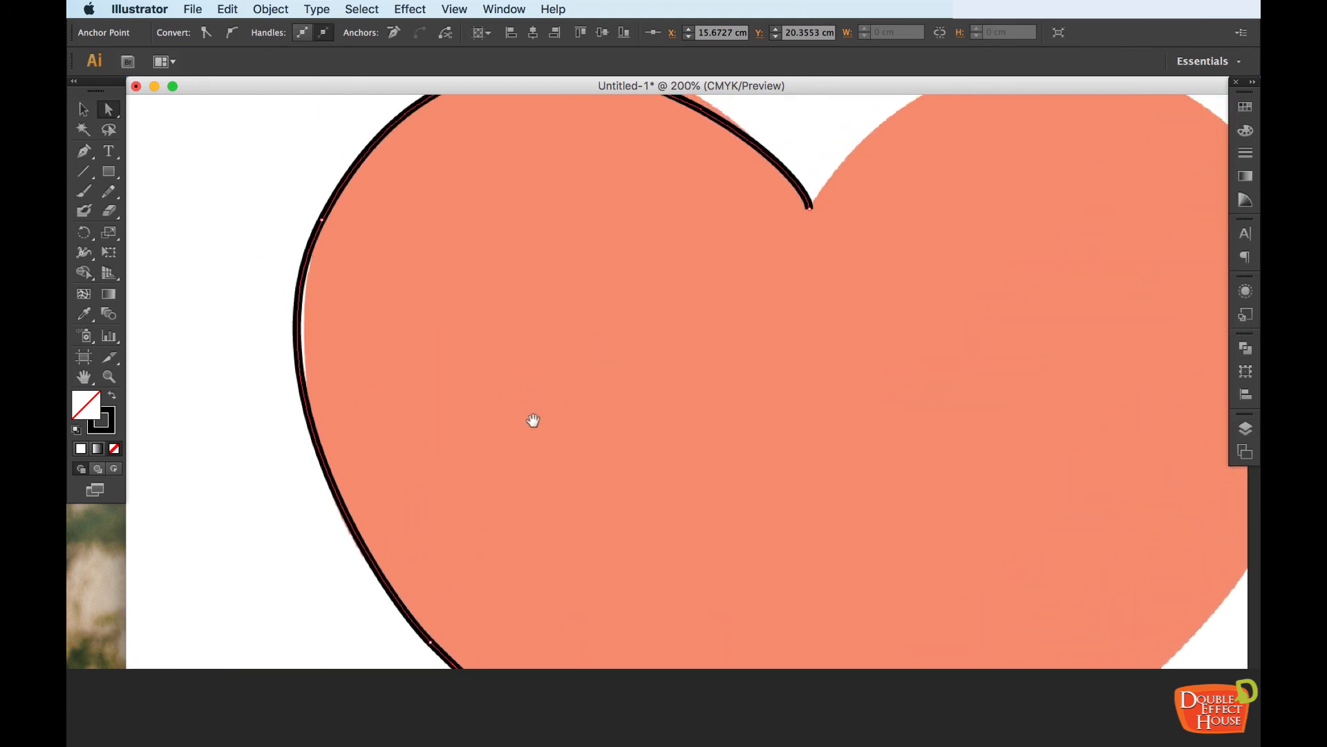
pyautogui.click(431, 643)
pyautogui.moveTo(240, 380)
pyautogui.mouseDown()
pyautogui.moveTo(252, 376)
pyautogui.moveTo(253, 397)
pyautogui.mouseUp()
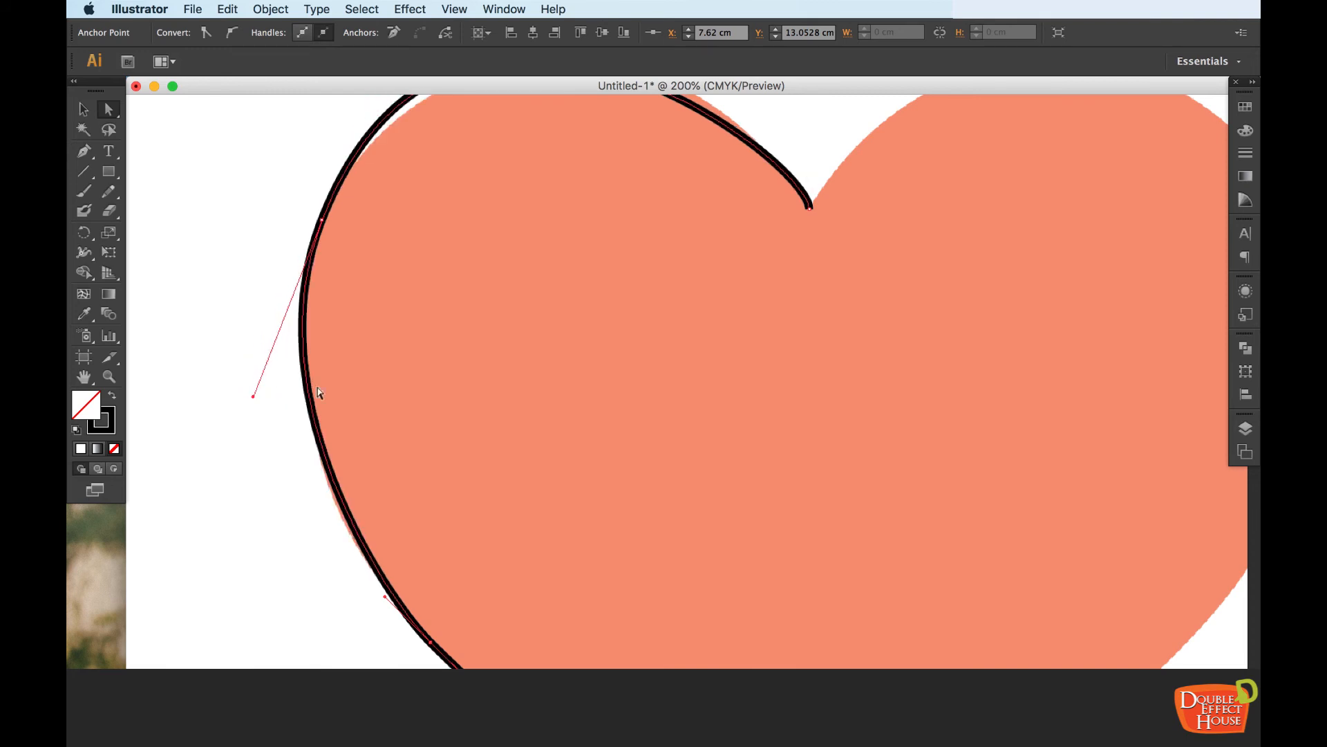
pyautogui.moveTo(530, 258); pyautogui.dragTo(512, 541)
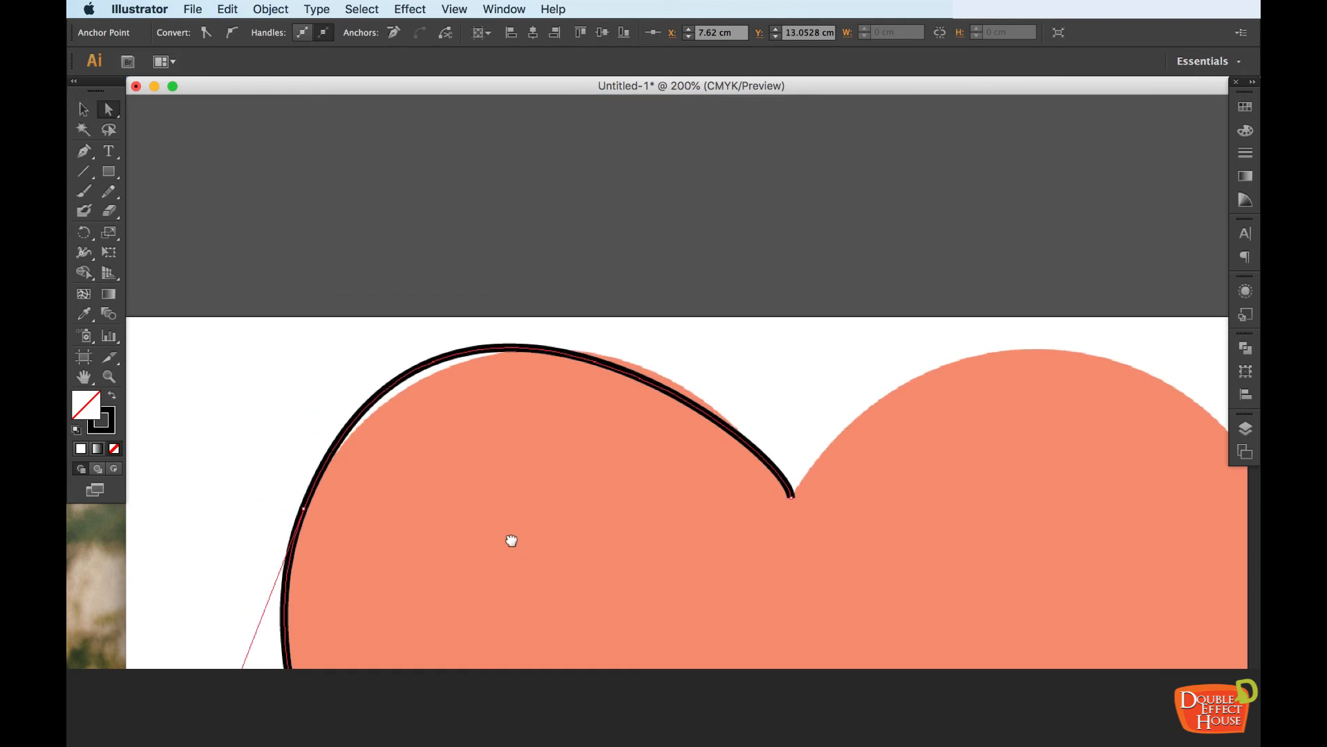
pyautogui.click(492, 357)
pyautogui.moveTo(431, 182); pyautogui.dragTo(524, 193)
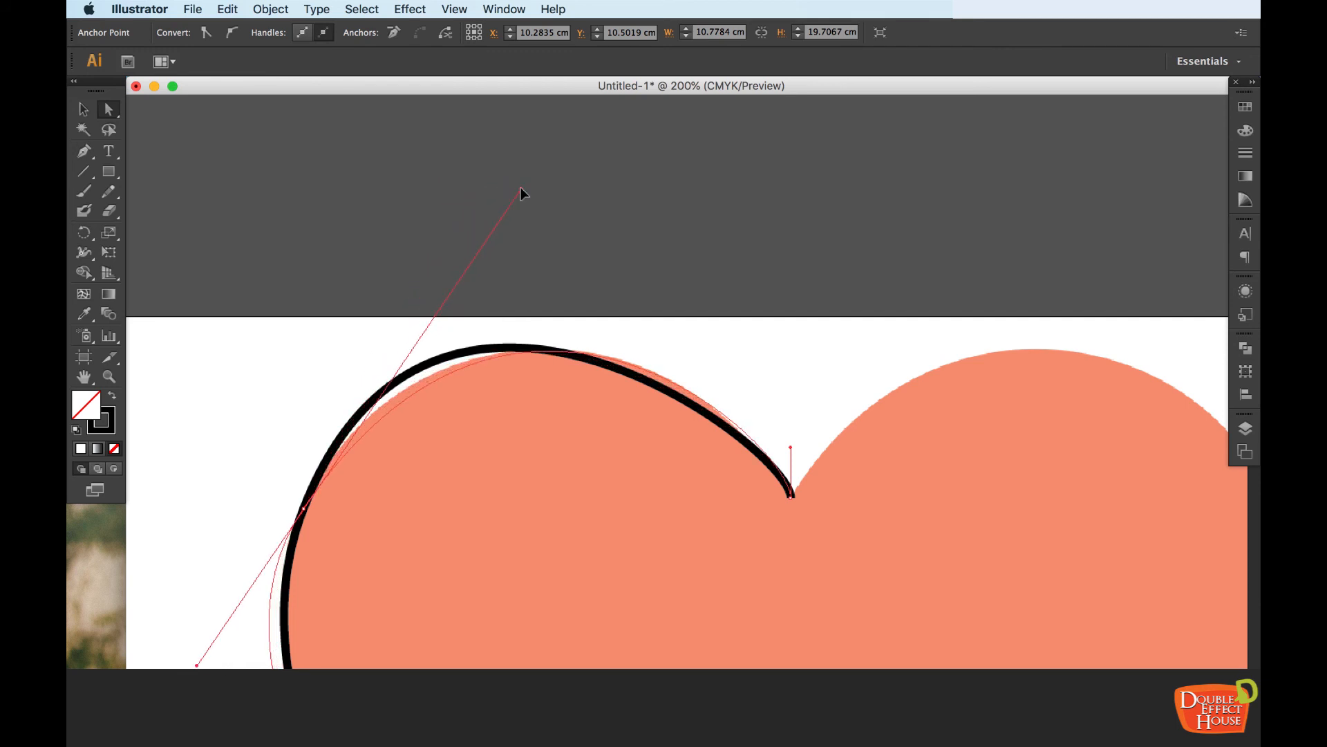
# Select the upper-left anchor point and pull its lower handle inward to fit the path to the heart's left side
pyautogui.scroll(-5, 495, 447)
pyautogui.click(307, 223)
pyautogui.click(309, 238)
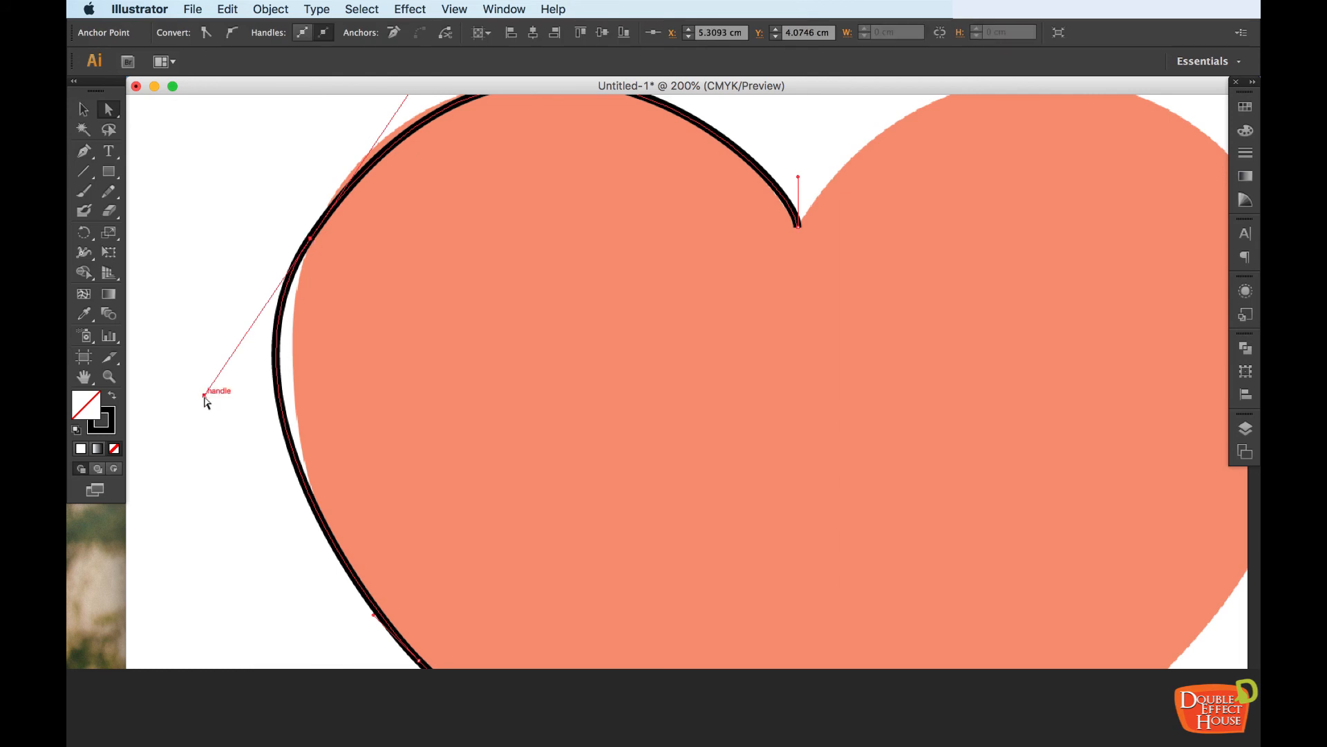
pyautogui.moveTo(205, 395); pyautogui.dragTo(235, 412)
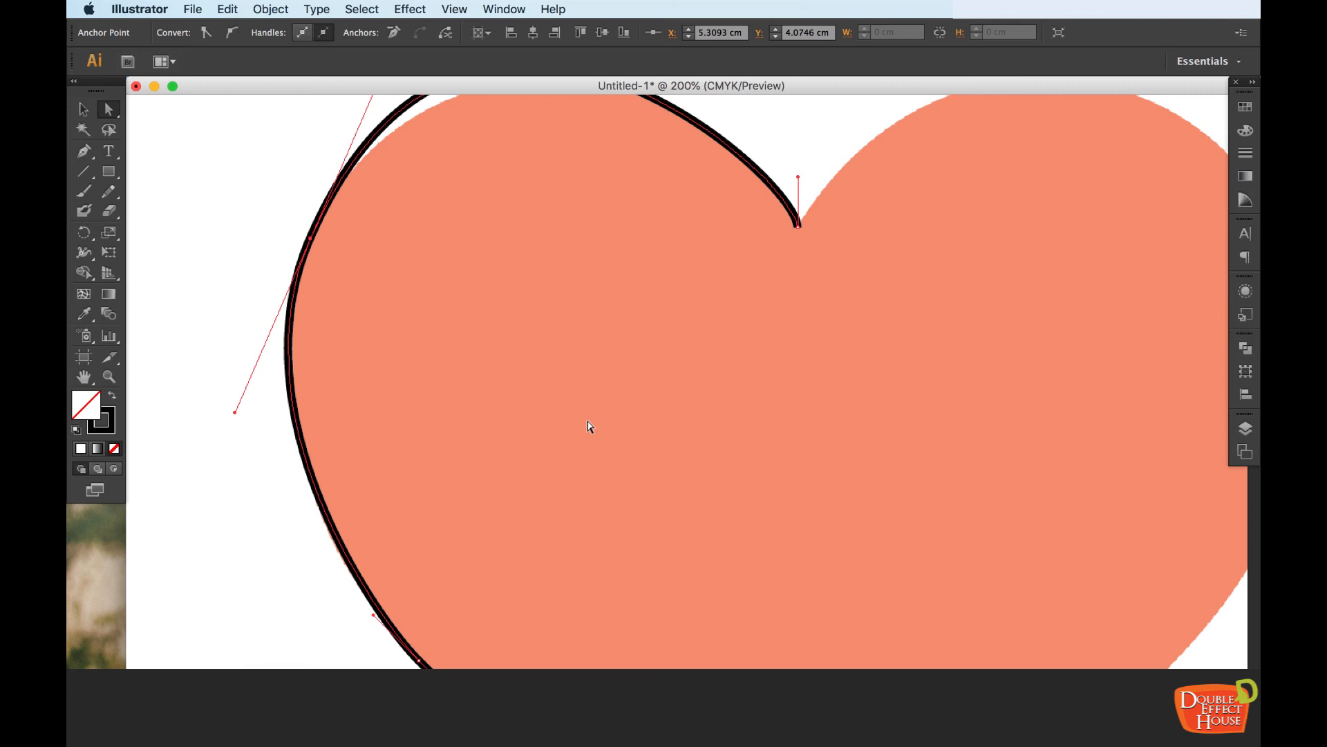
# Clear the anchor selection and select the entire traced left-half outline with the Selection tool at 100% zoom
pyautogui.moveTo(777, 249); pyautogui.dragTo(764, 373)
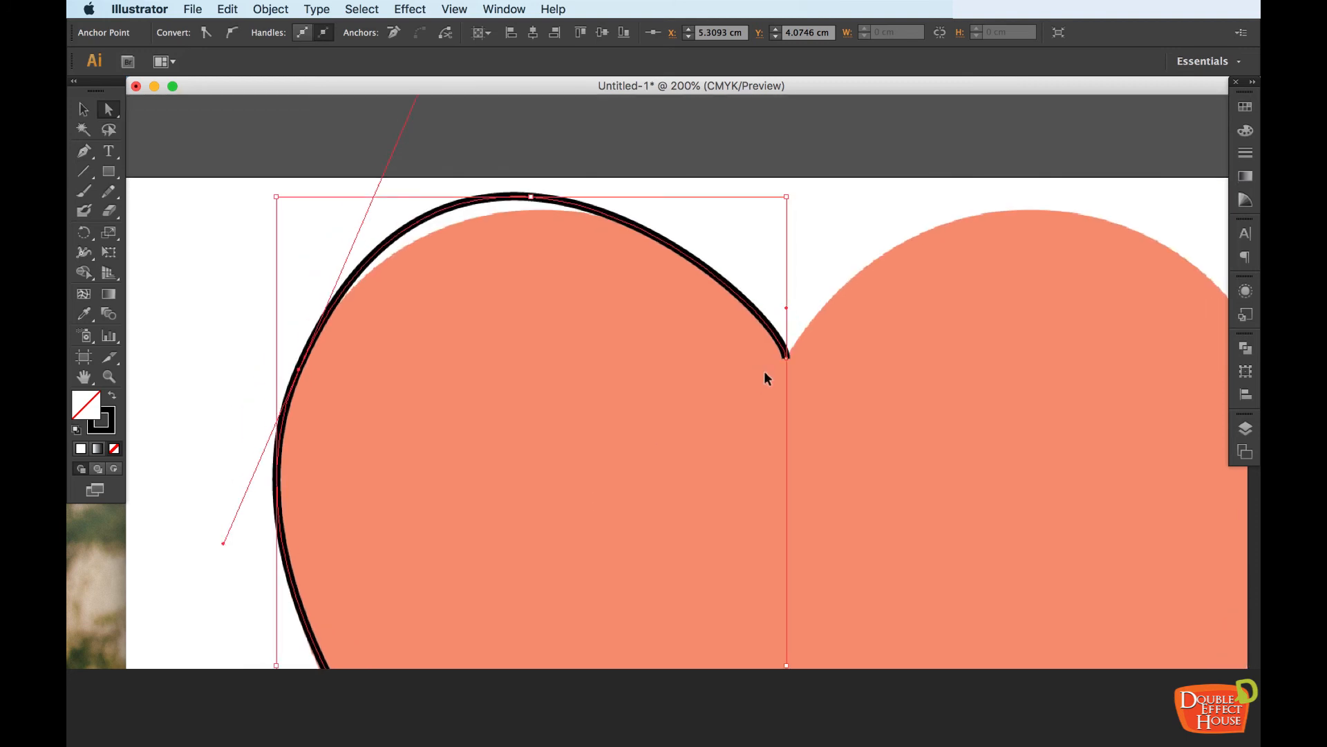
pyautogui.press('super+minus')
pyautogui.press('super+minus')
pyautogui.moveTo(768, 510); pyautogui.dragTo(720, 418)
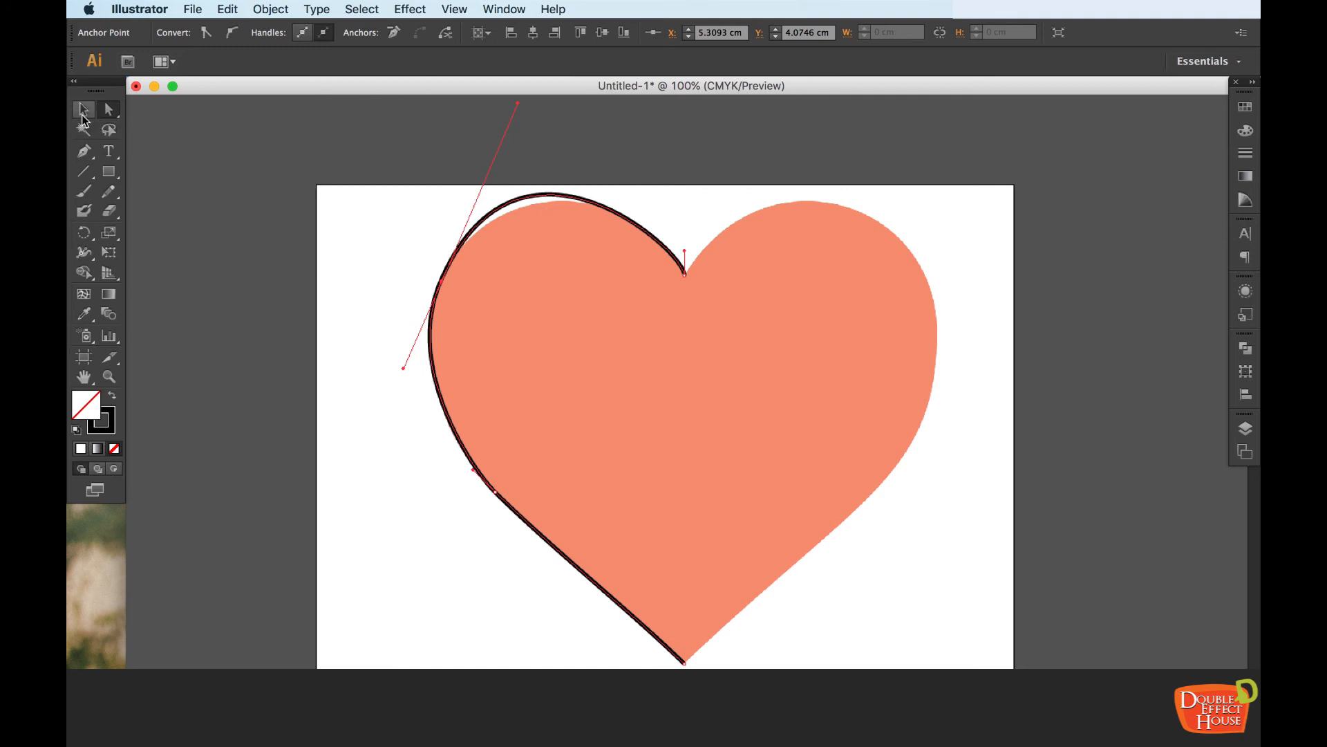
pyautogui.click(83, 118)
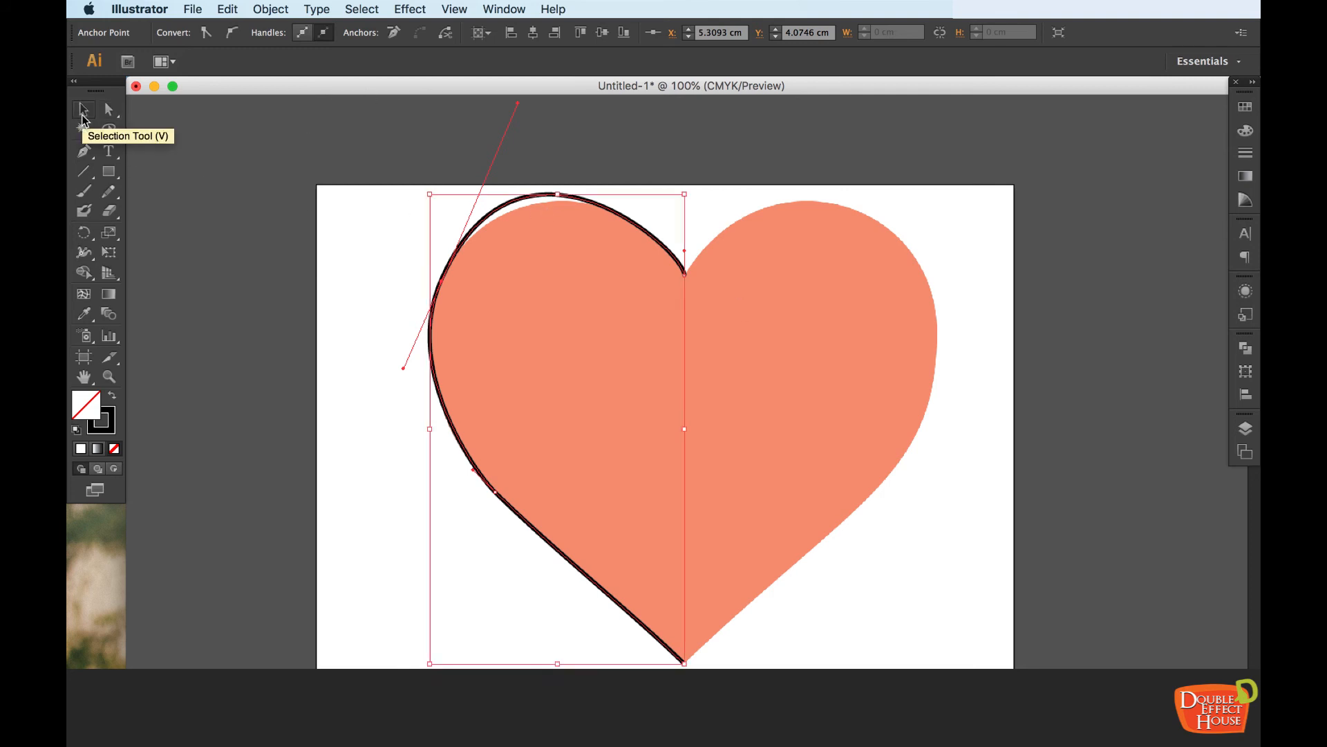
pyautogui.click(332, 164)
pyautogui.click(480, 221)
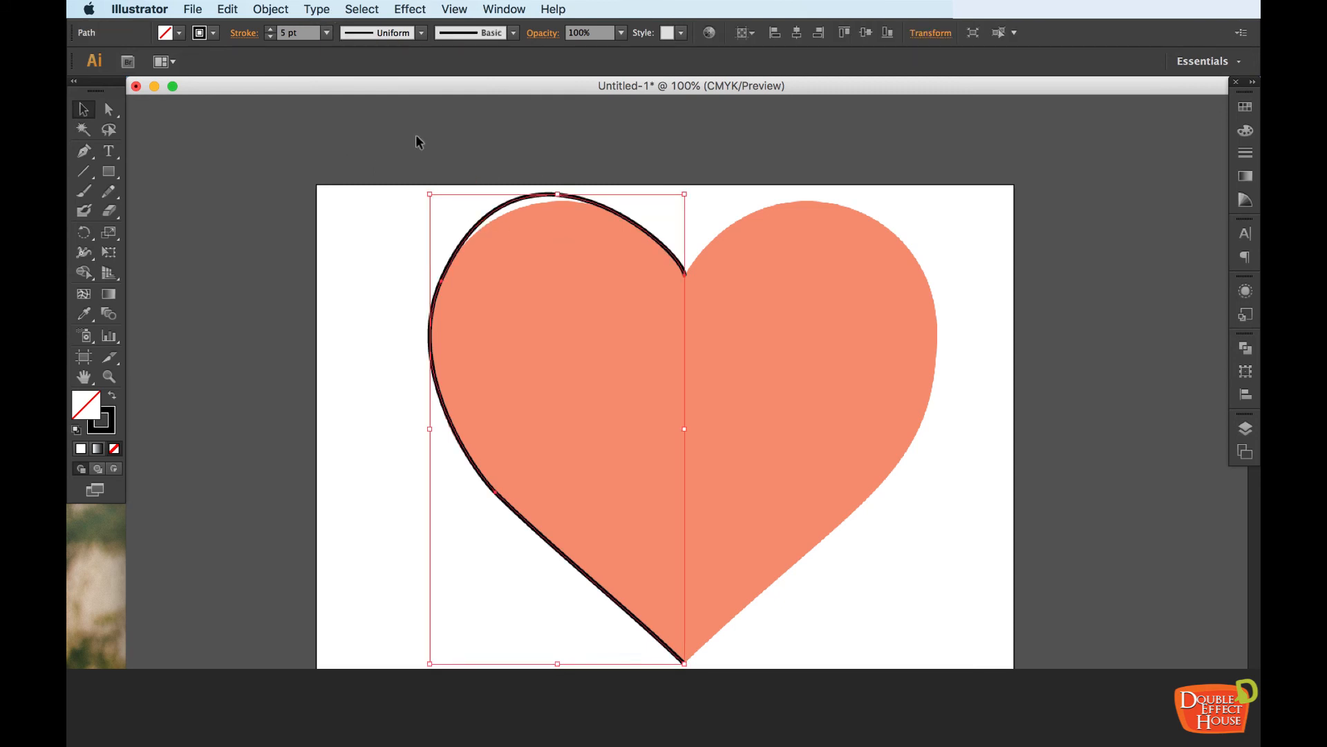
pyautogui.moveTo(758, 444); pyautogui.dragTo(722, 411)
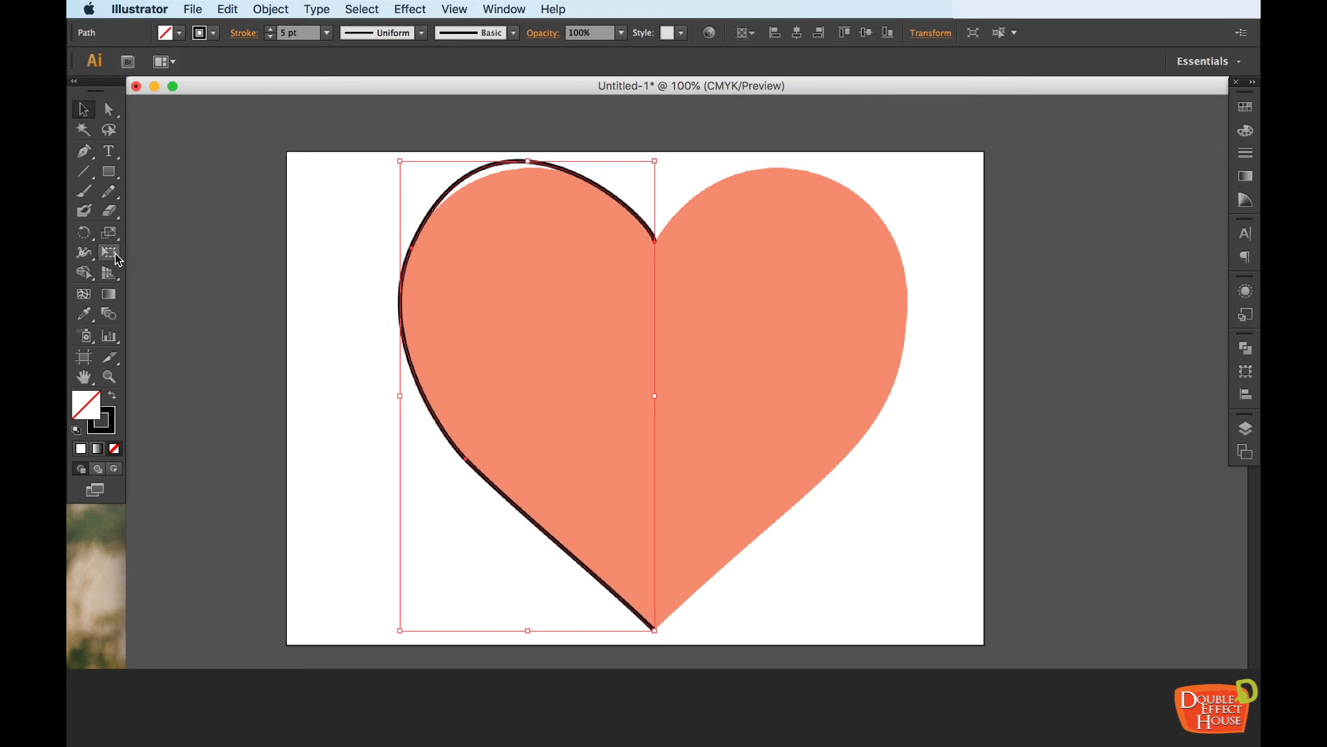
pyautogui.click(84, 238)
pyautogui.click(84, 238)
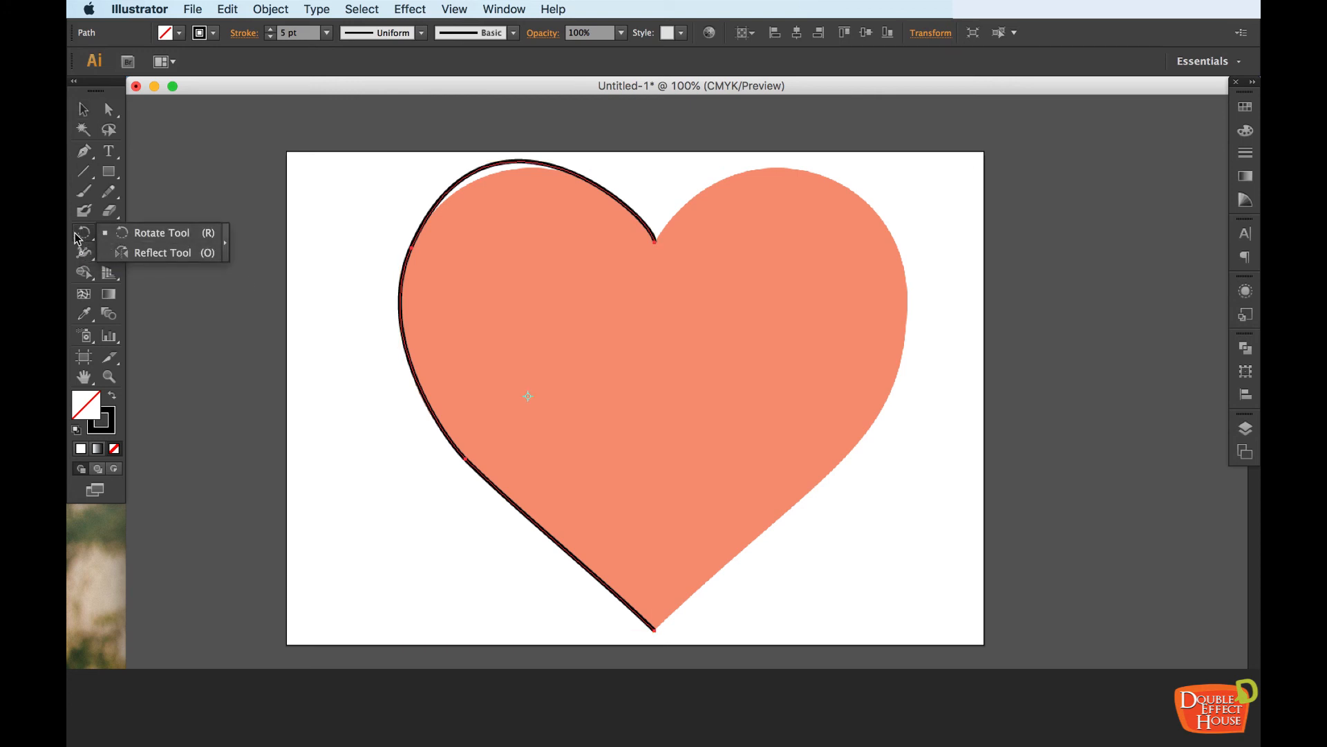
pyautogui.click(174, 253)
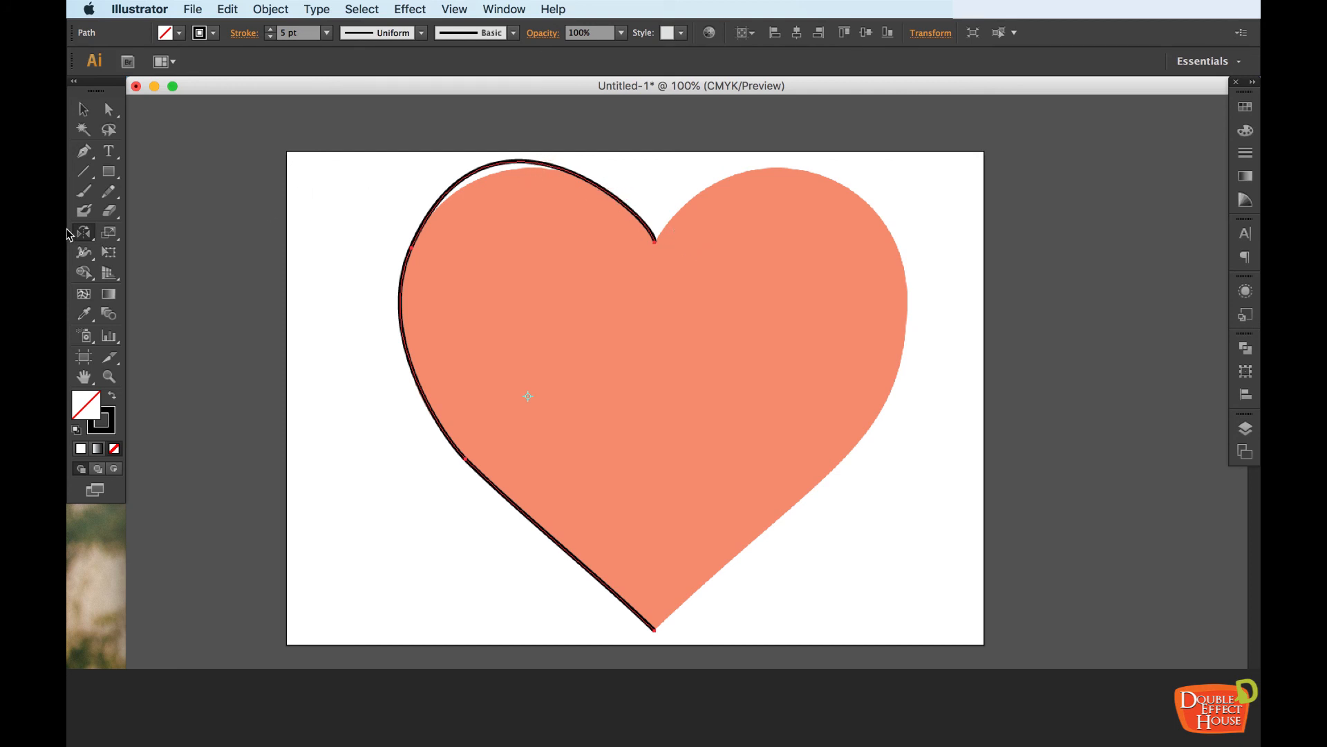
# Create an in-place copy of the left-half outline using the Rotate options with Preview enabled and an angle of 360°
pyautogui.moveTo(83, 237); pyautogui.dragTo(143, 235)
pyautogui.doubleClick(91, 236)
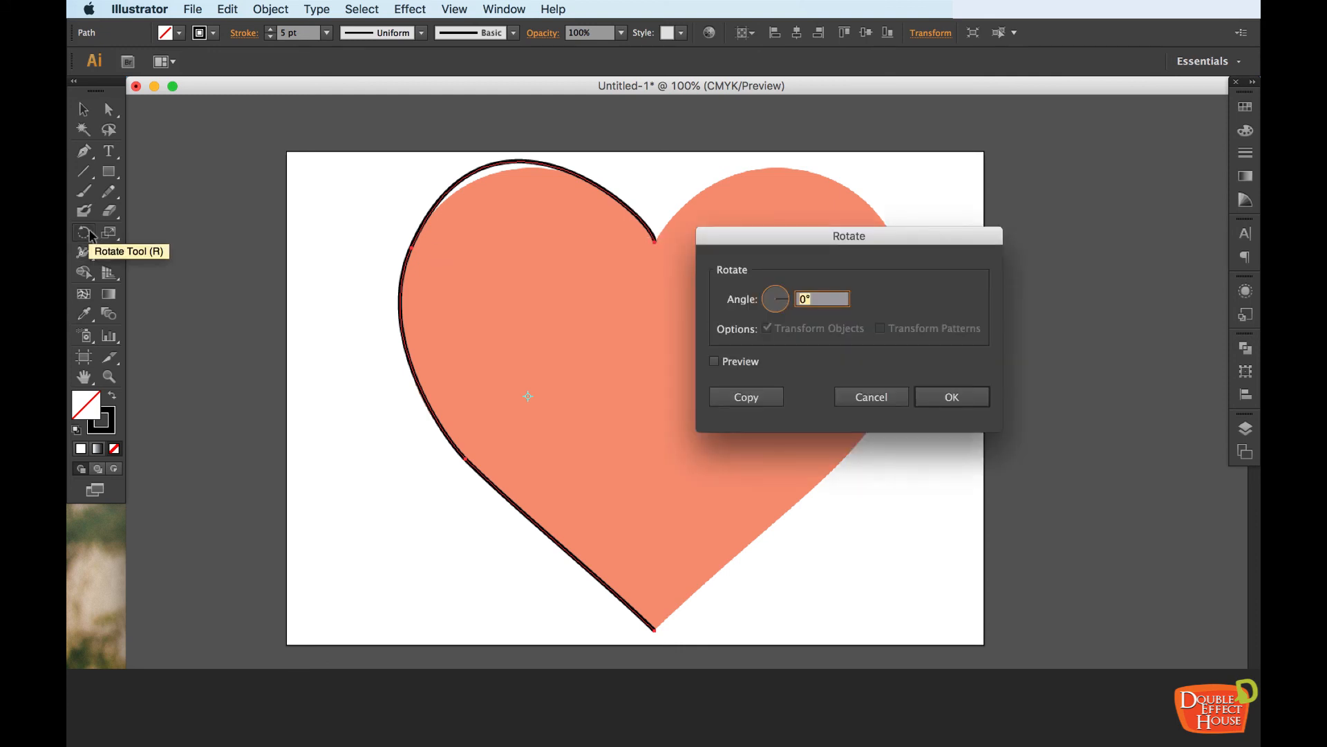
pyautogui.click(756, 363)
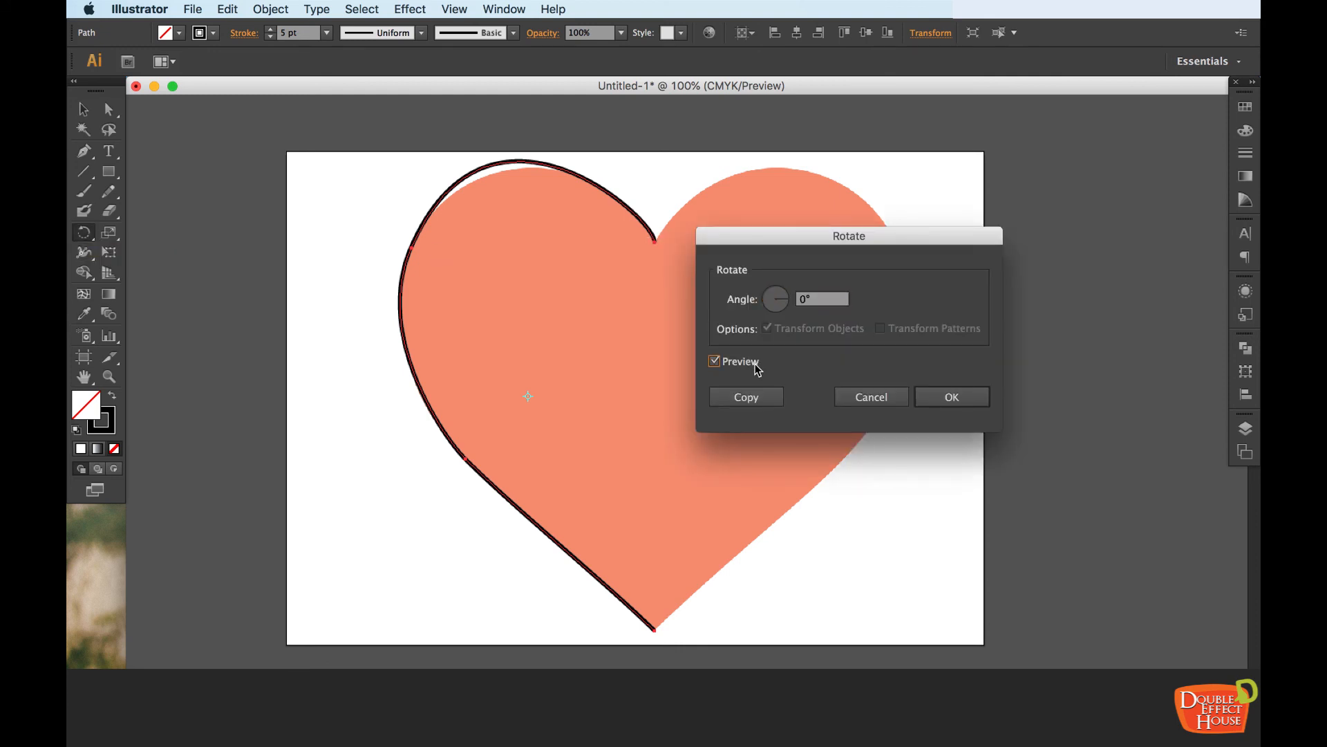
pyautogui.click(821, 298)
pyautogui.moveTo(765, 317); pyautogui.dragTo(788, 298)
pyautogui.moveTo(780, 311); pyautogui.dragTo(770, 298)
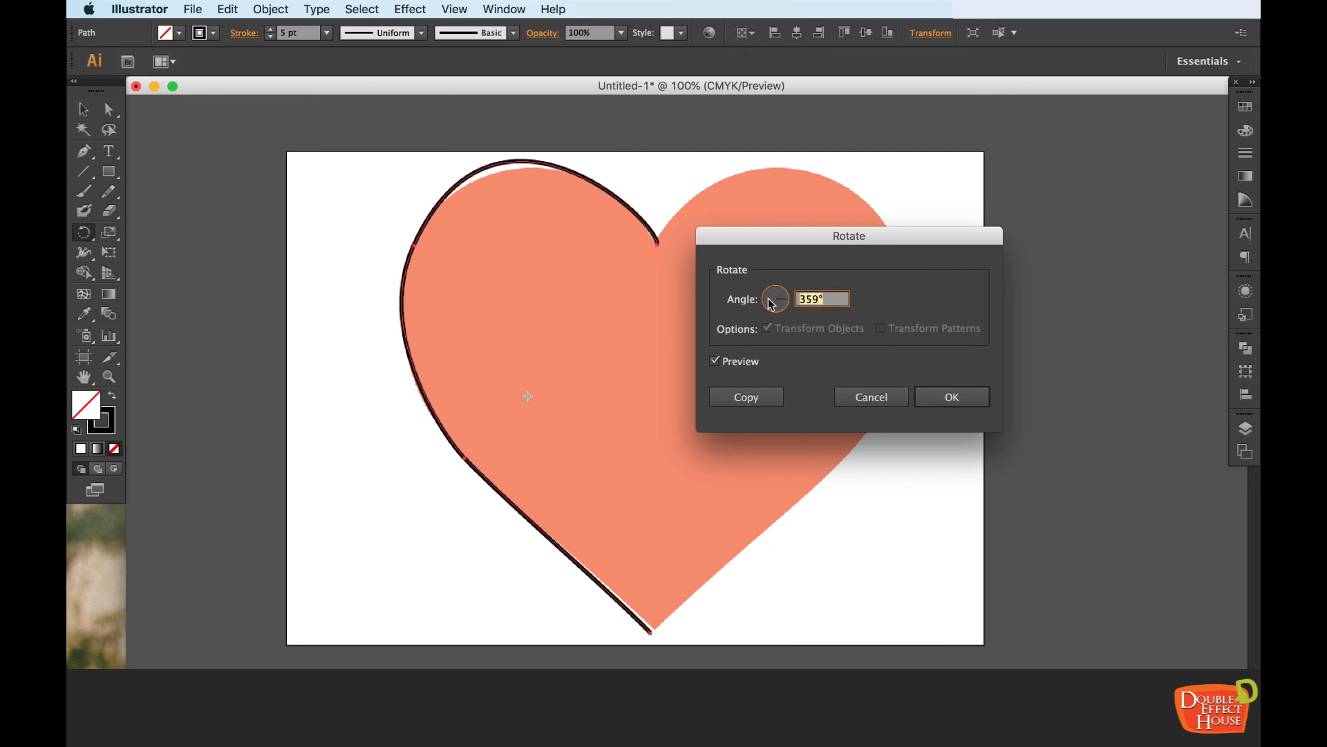
pyautogui.write('360')
pyautogui.click(780, 397)
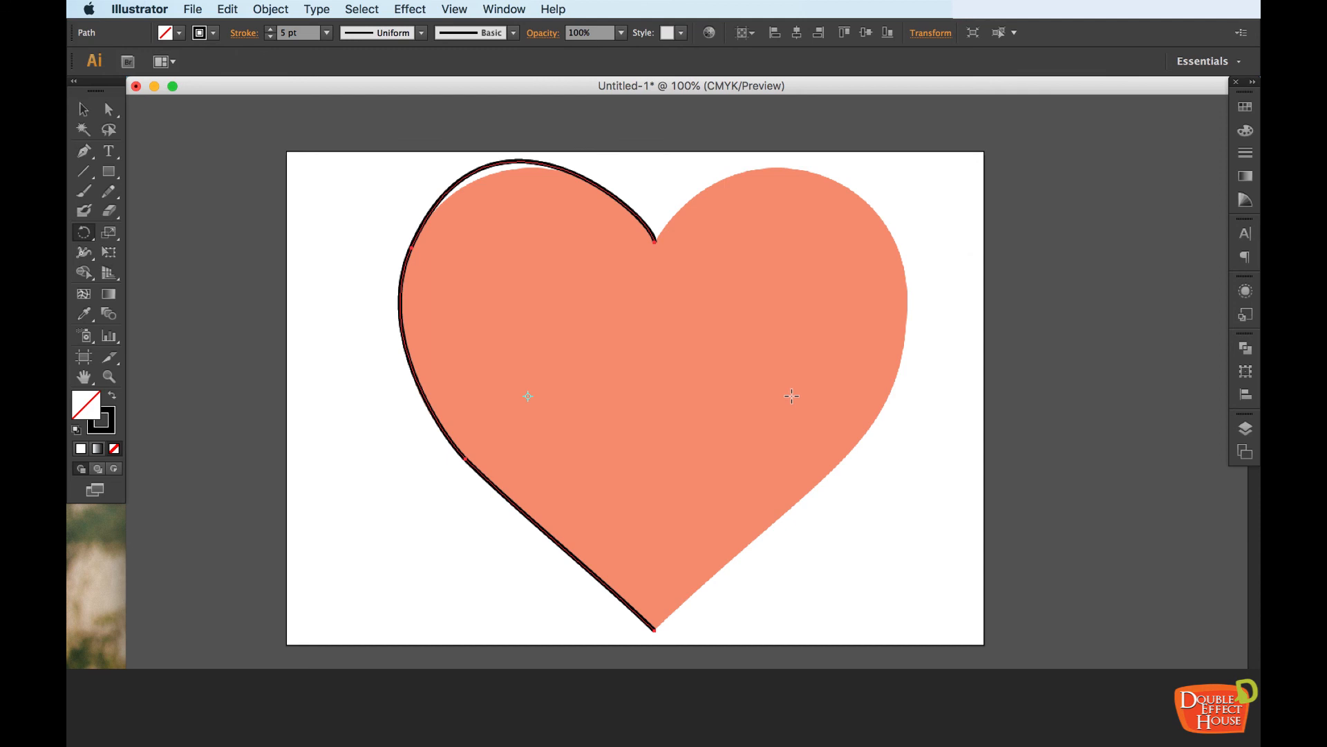
# Move the copied half outline with the Selection tool over the heart's right half
pyautogui.press('v')
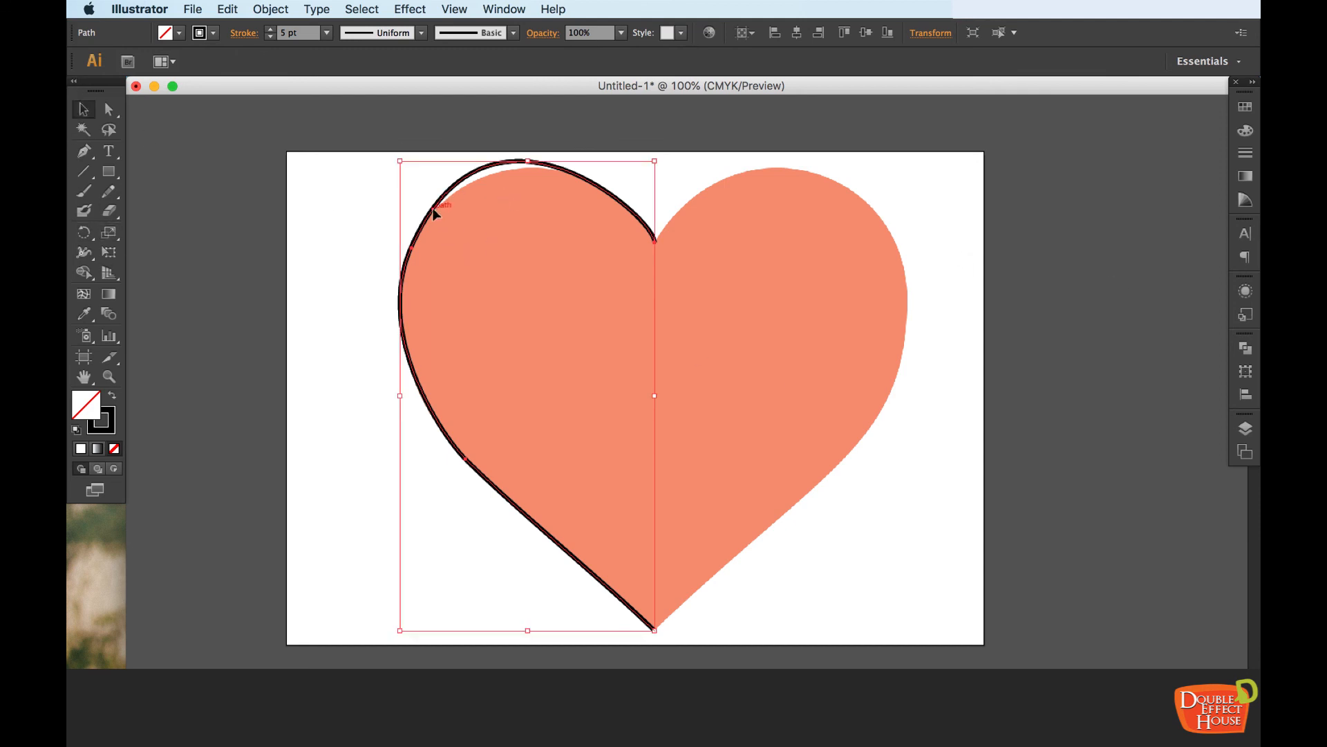
pyautogui.moveTo(434, 213); pyautogui.dragTo(676, 247)
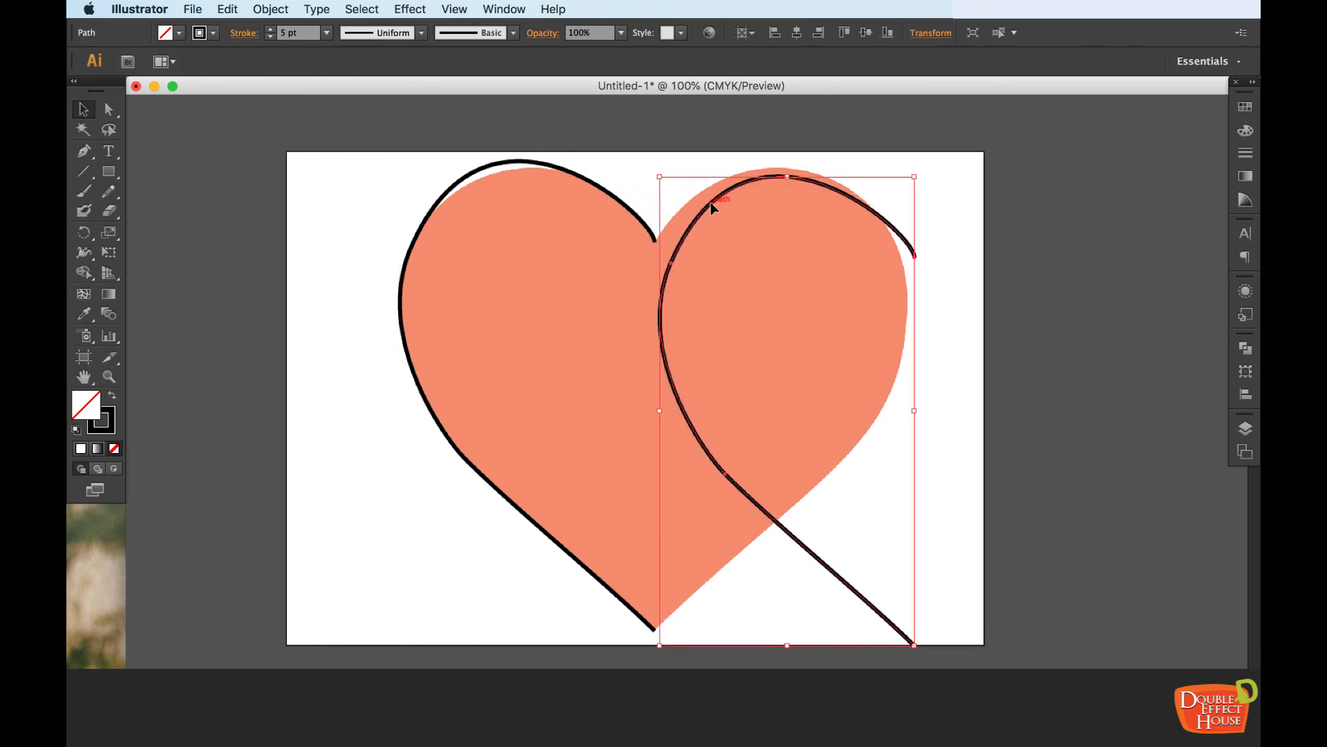
pyautogui.moveTo(708, 208); pyautogui.dragTo(692, 204)
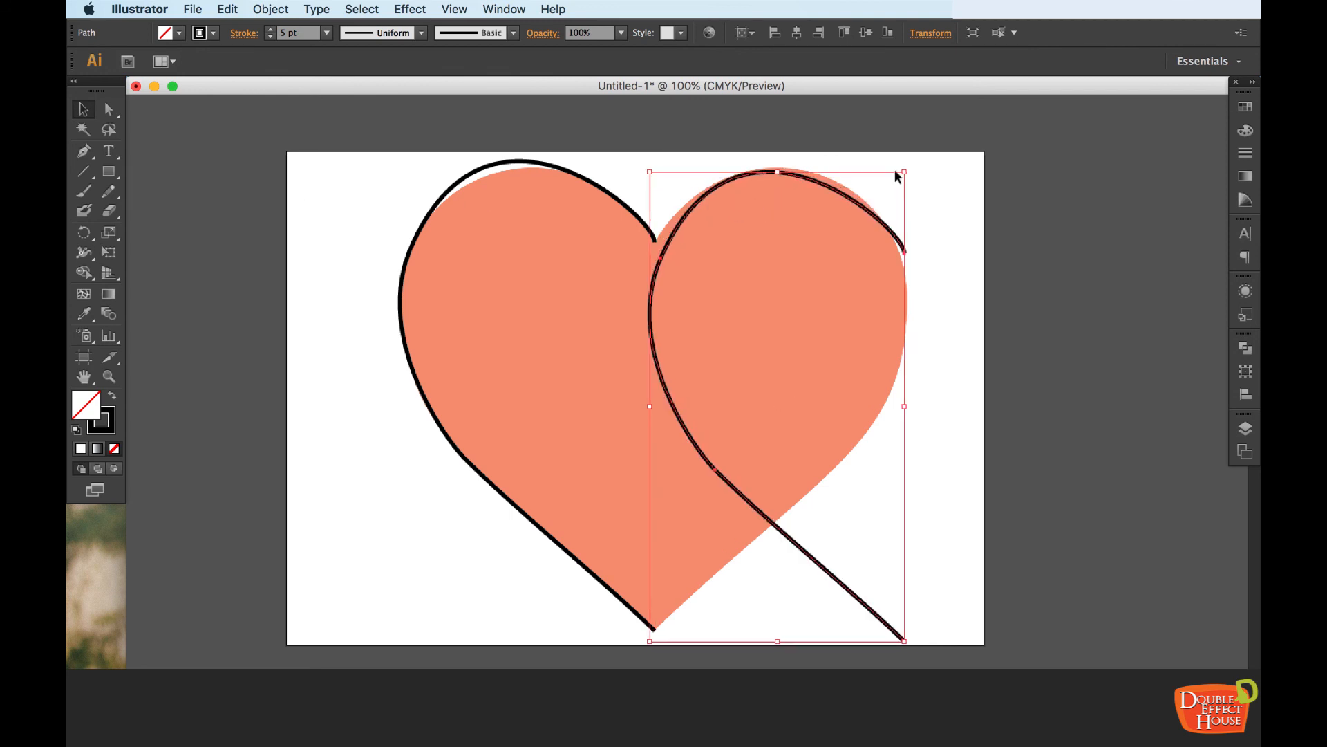
# Reflect the copied half outline across the vertical axis with the Reflect options and Preview enabled, comparing the horizontal axis first
pyautogui.click(84, 232)
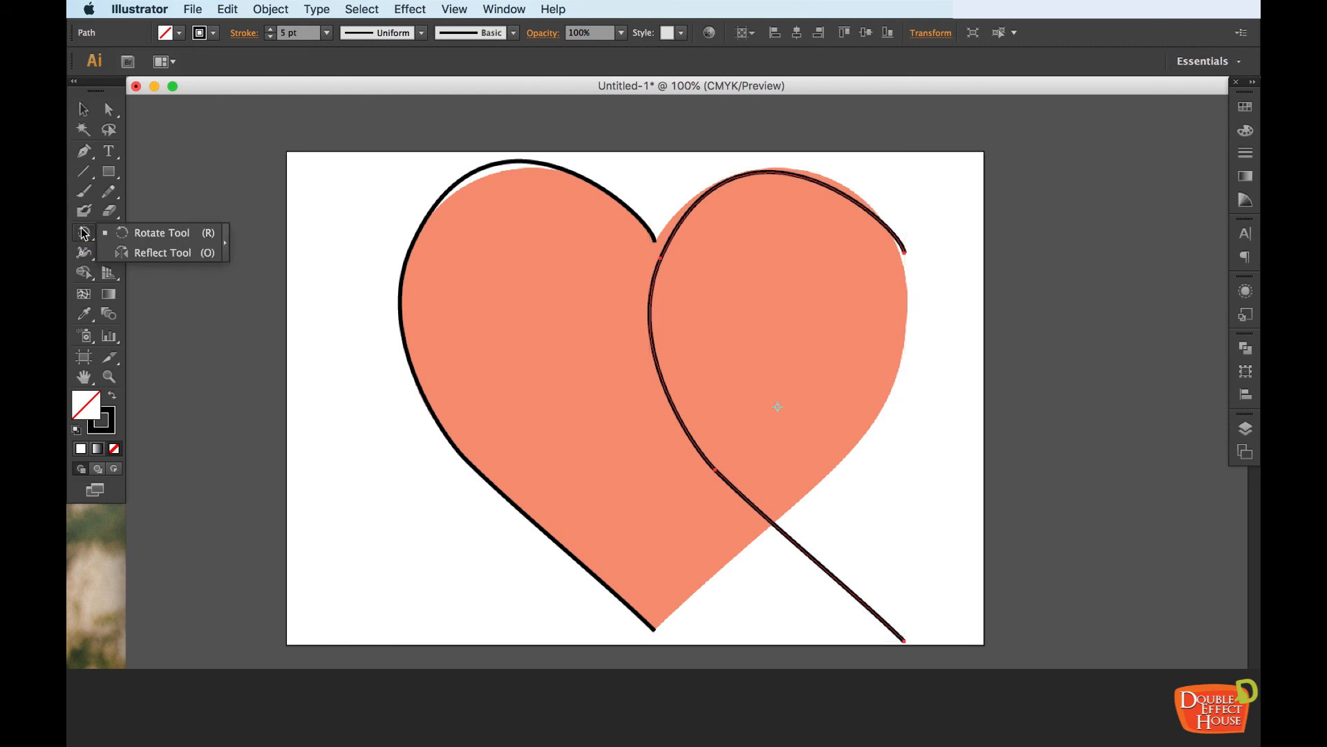
pyautogui.click(145, 253)
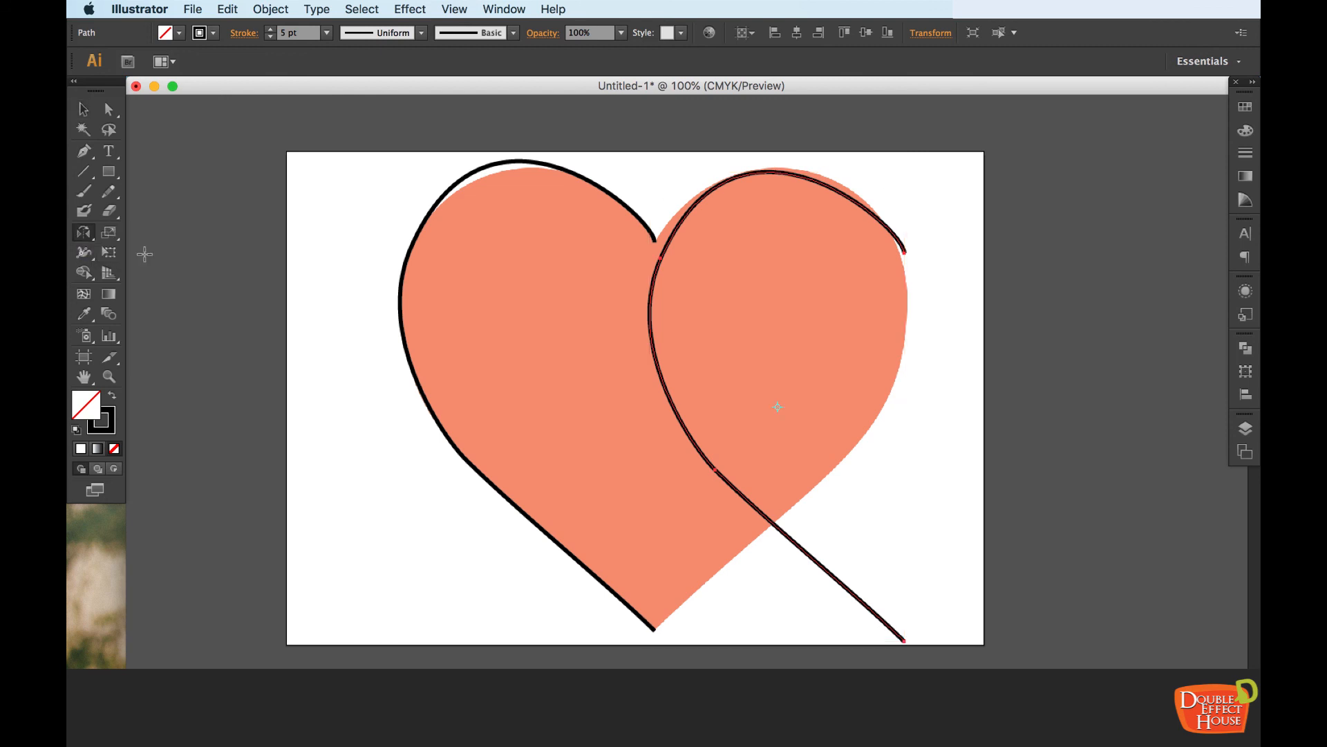
pyautogui.doubleClick(83, 233)
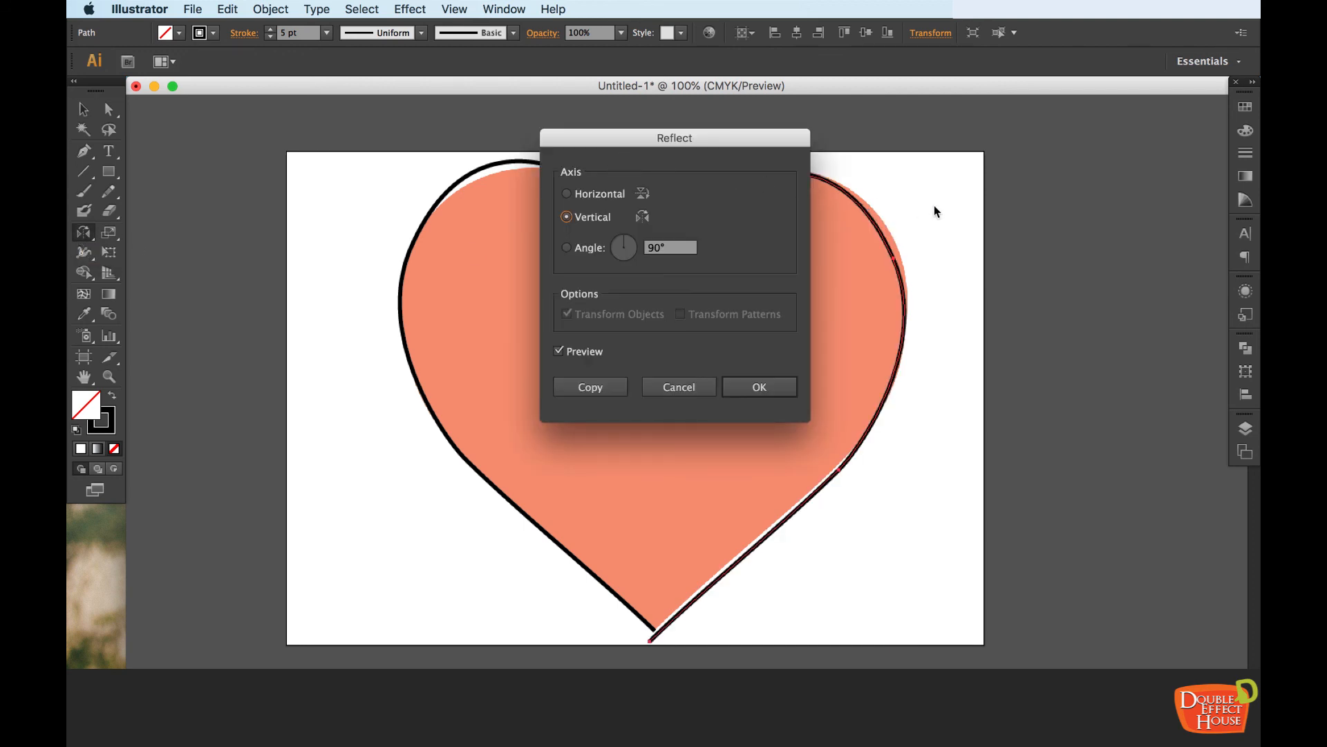
pyautogui.moveTo(724, 146); pyautogui.dragTo(1059, 209)
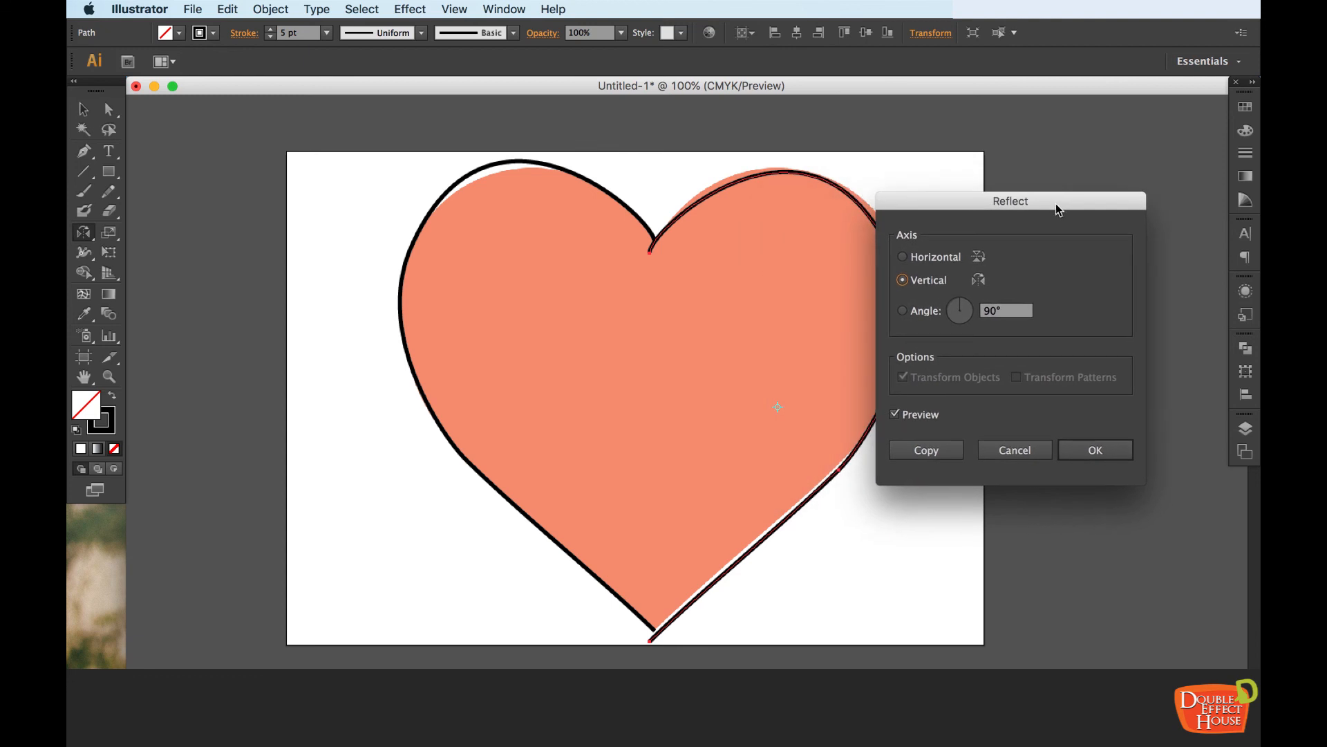
pyautogui.click(937, 258)
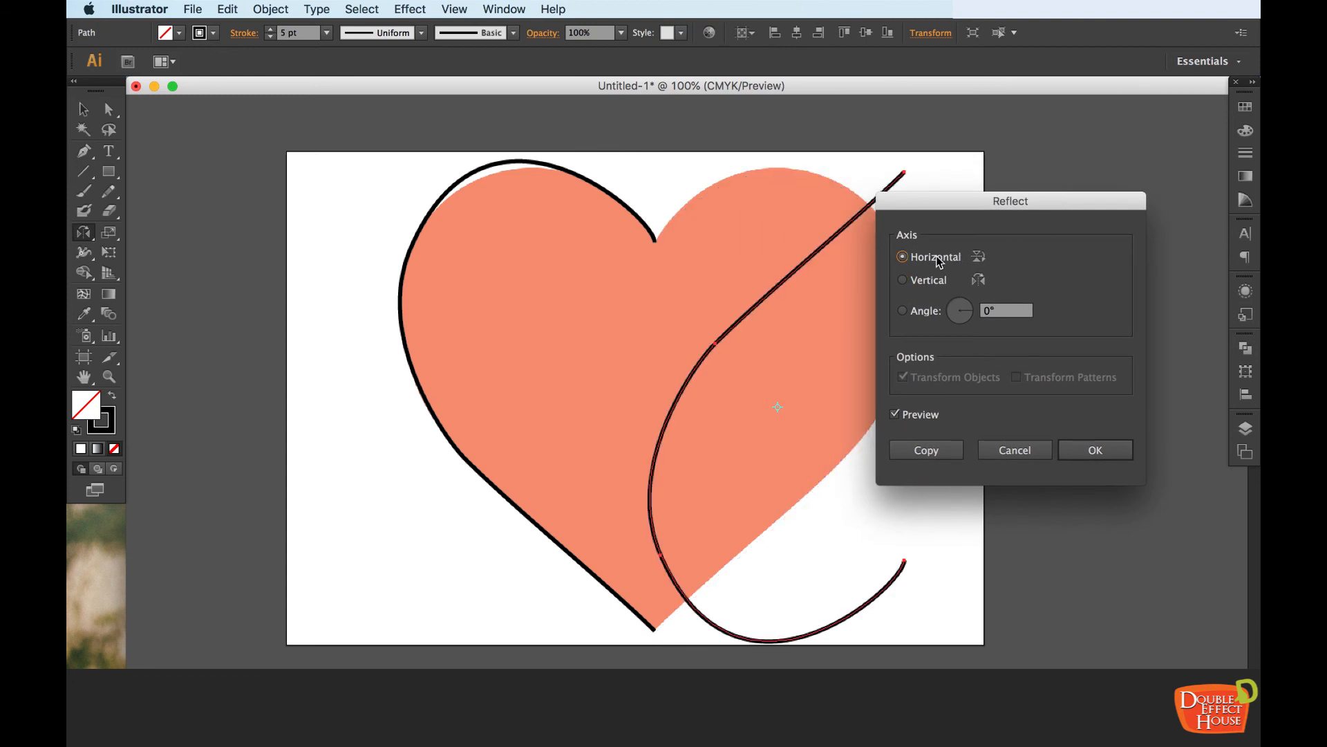
pyautogui.click(929, 284)
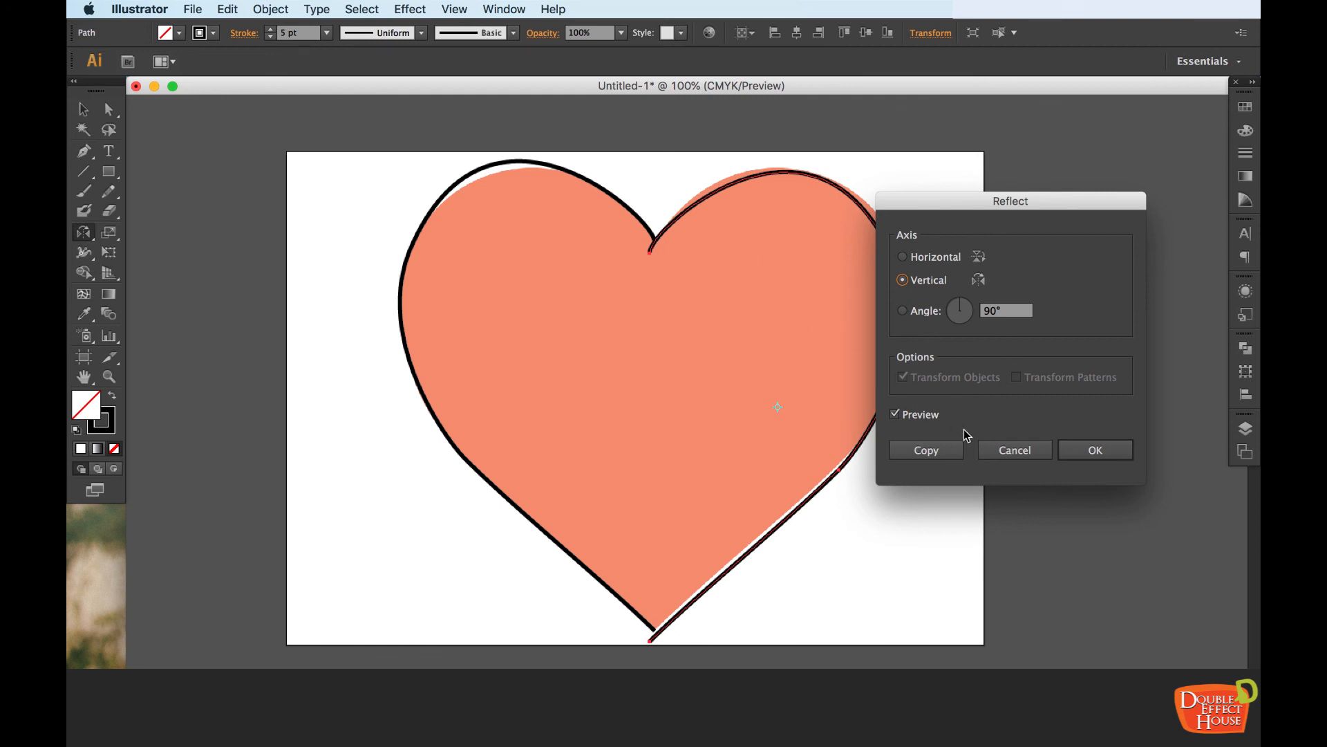
pyautogui.click(1126, 451)
# Move the reflected half with the Selection tool so its end points meet the left half at the heart's notch and tip, and deselect it
pyautogui.press('v')
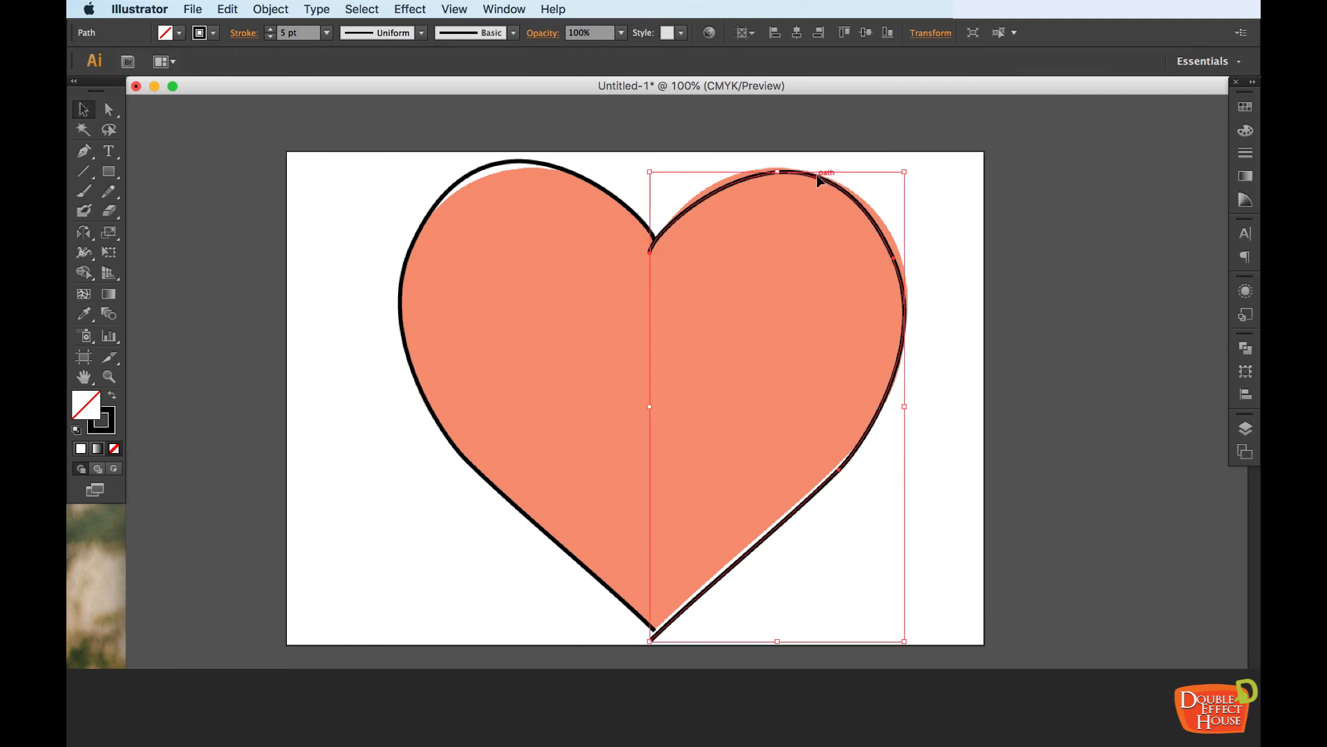
pyautogui.moveTo(821, 180); pyautogui.dragTo(830, 181)
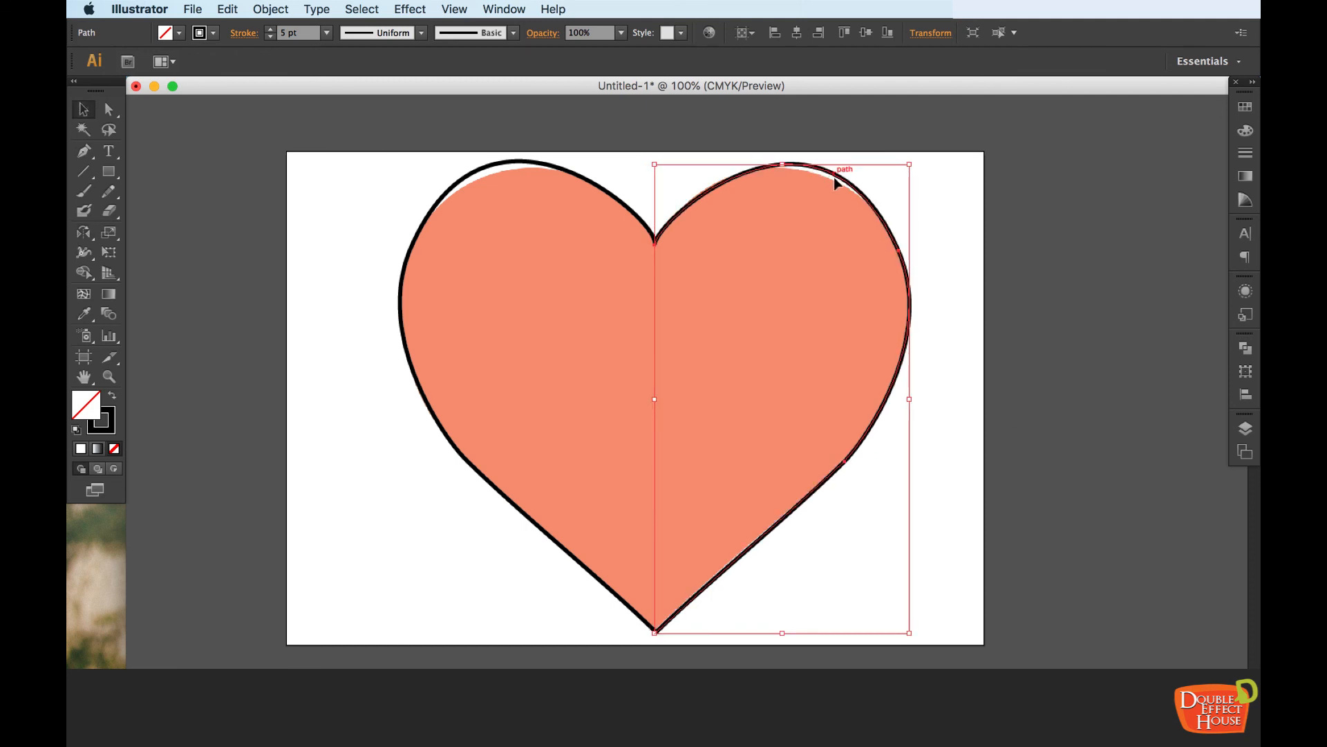
pyautogui.click(993, 237)
pyautogui.doubleClick(857, 190)
pyautogui.click(1013, 195)
pyautogui.click(141, 105)
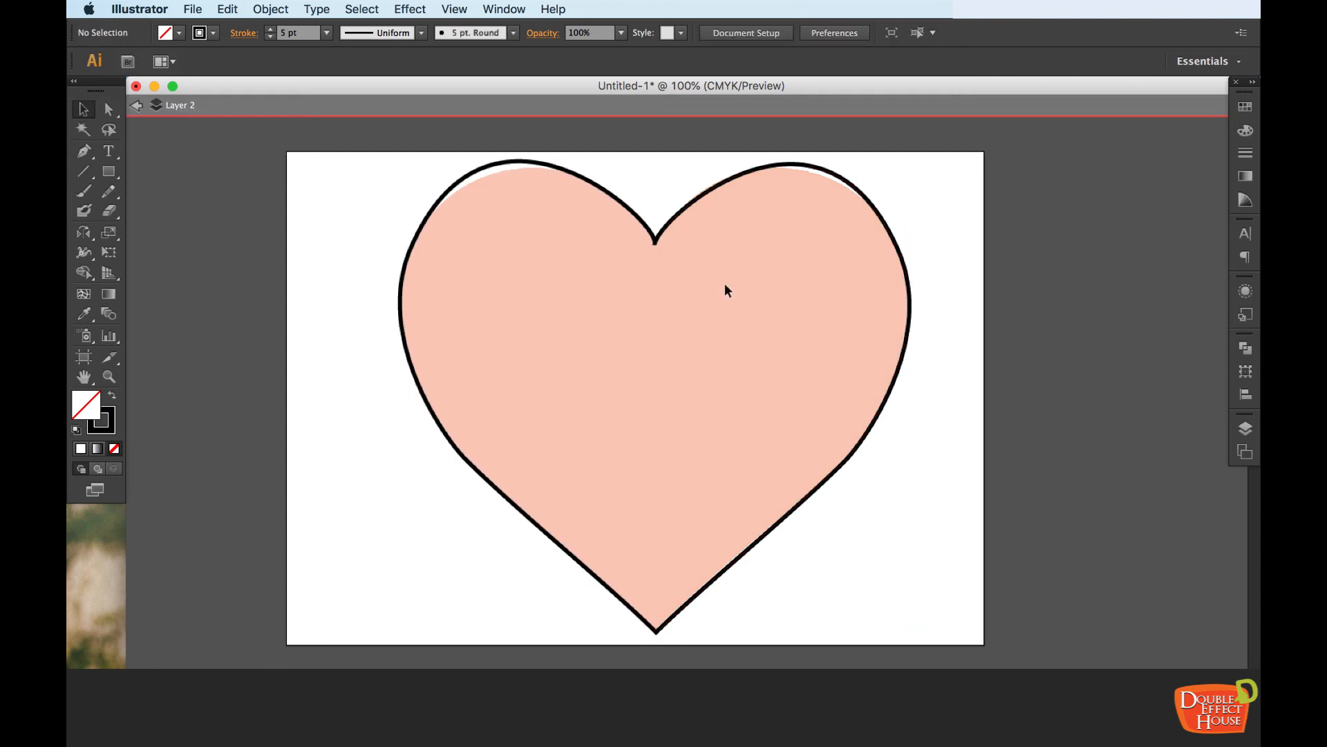
pyautogui.click(144, 108)
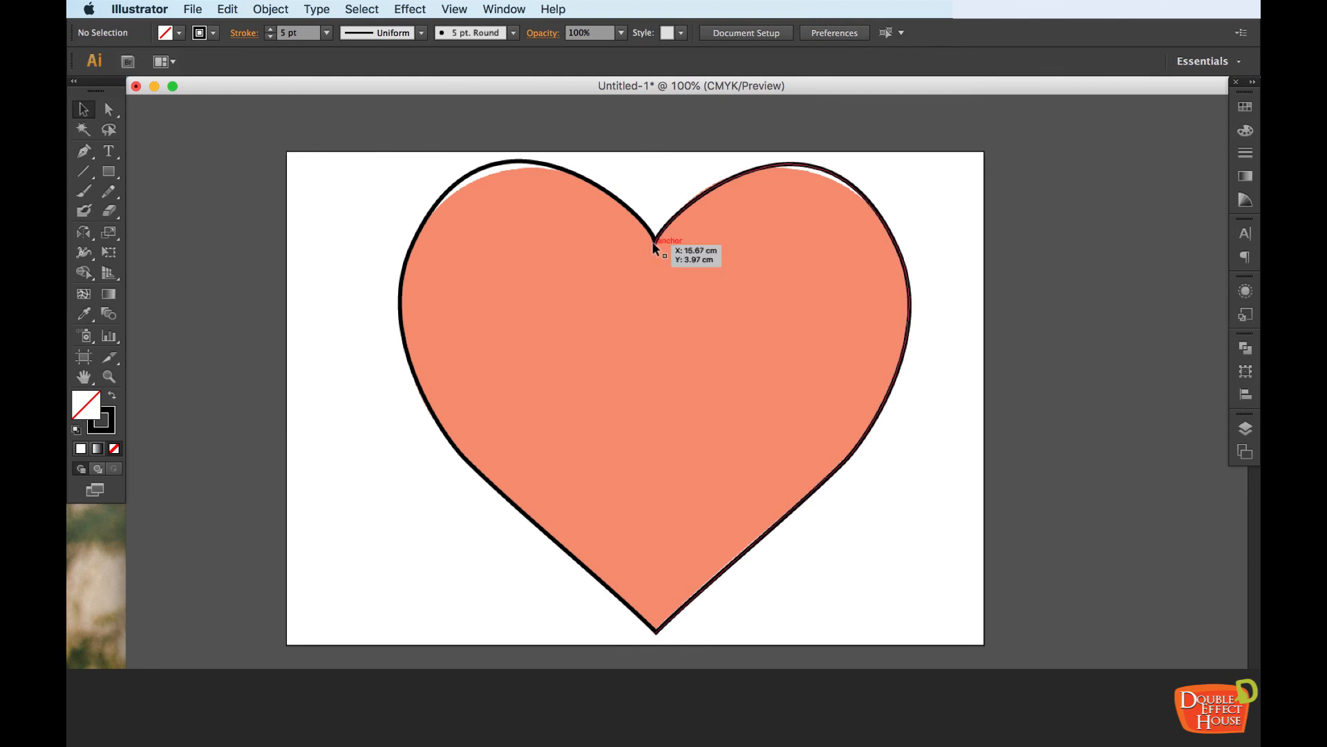
# Hide the background image trace layer and group the left and right half outlines
pyautogui.click(1243, 433)
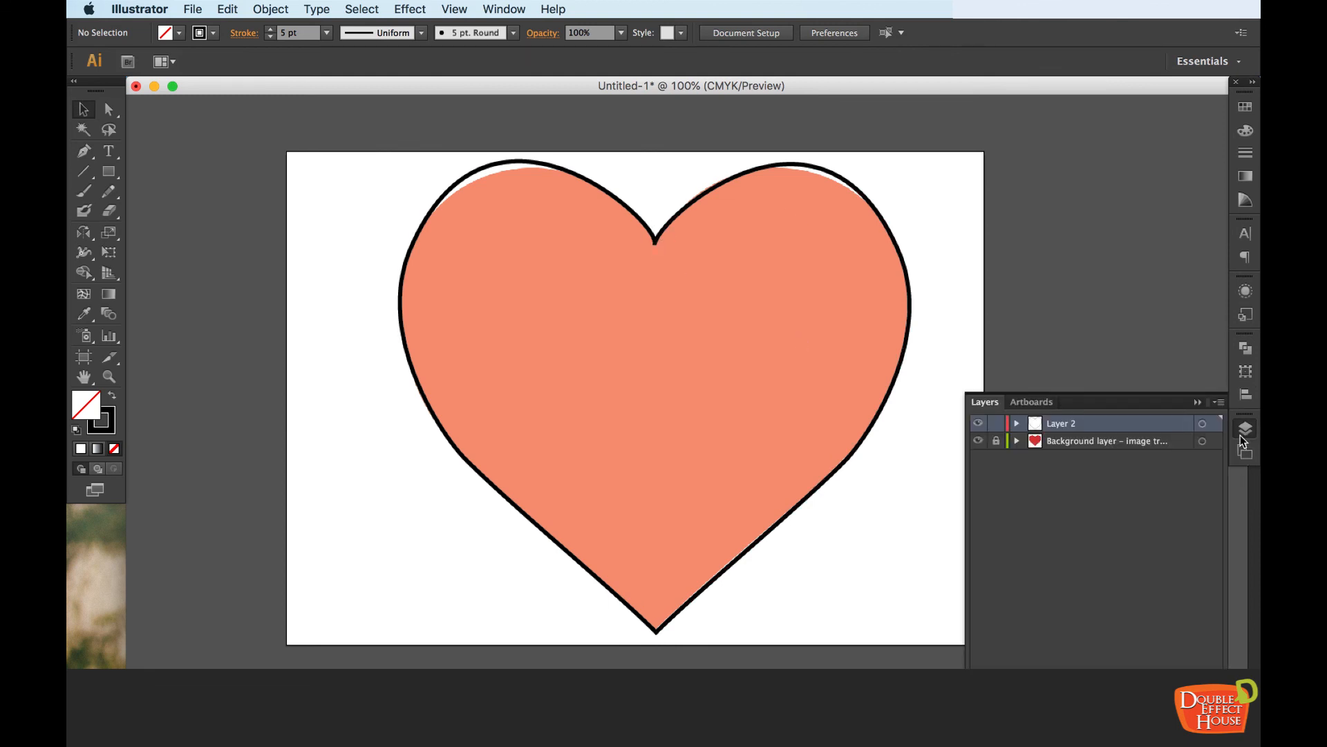
pyautogui.click(981, 442)
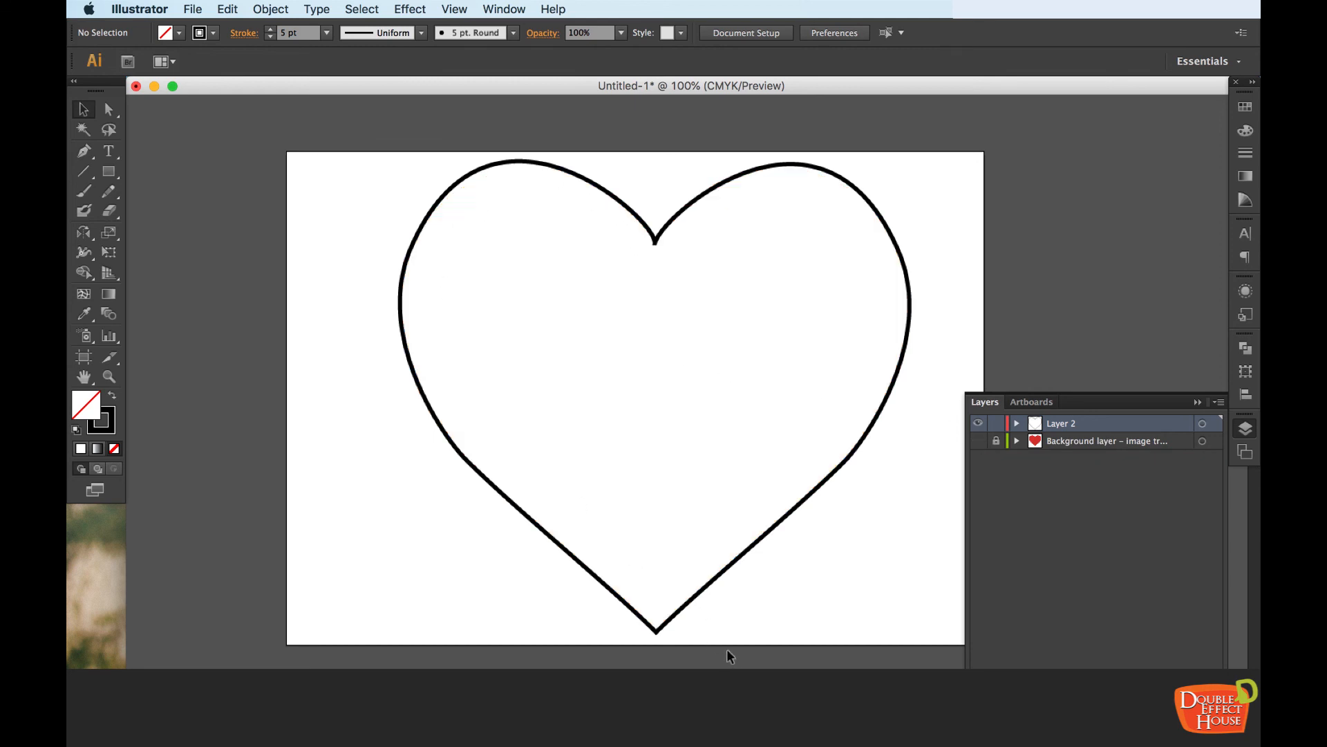
pyautogui.moveTo(897, 177); pyautogui.dragTo(410, 271)
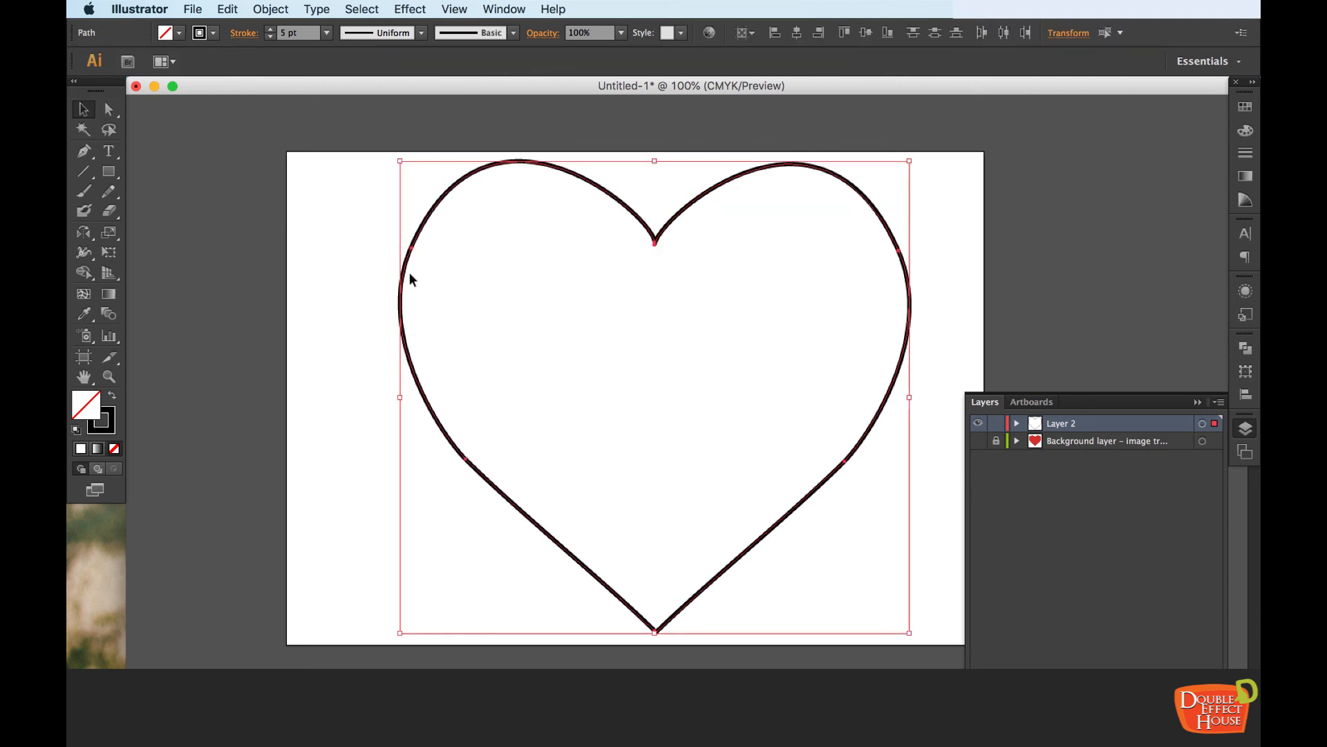
pyautogui.rightClick(681, 215)
pyautogui.click(716, 299)
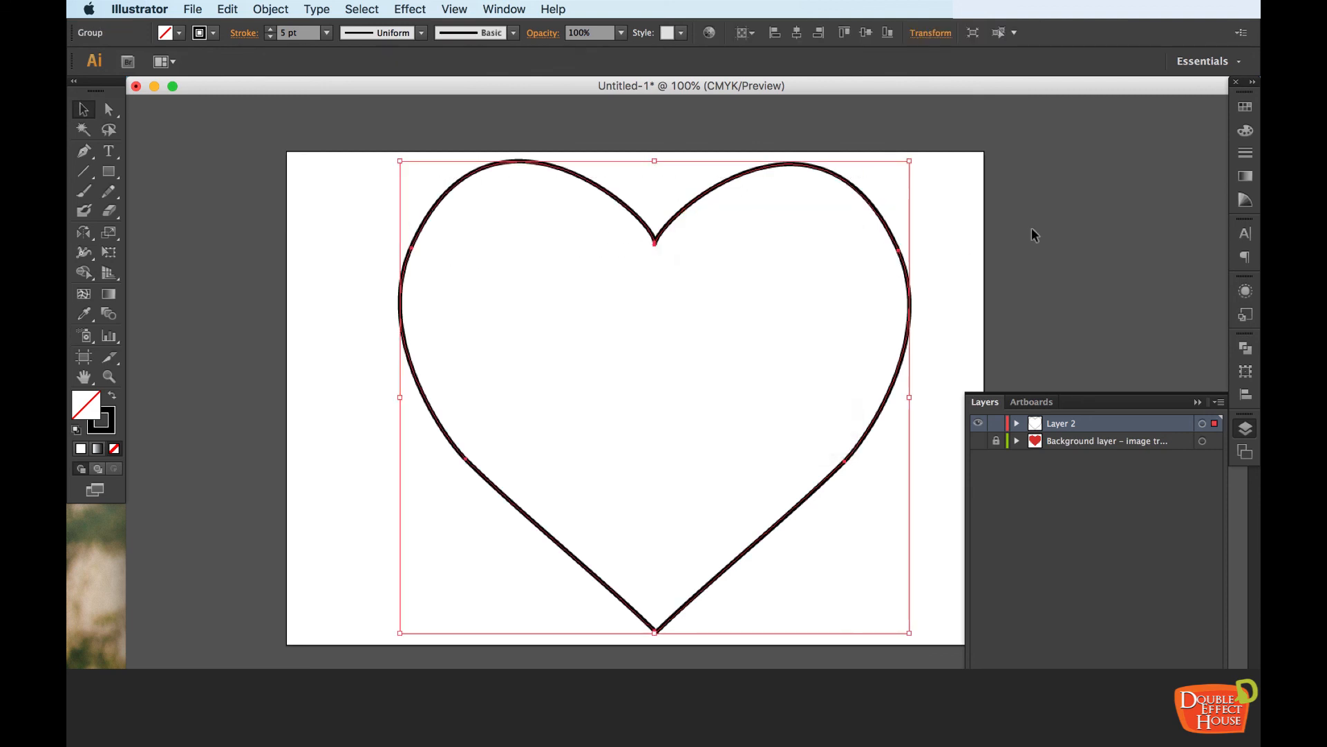
# Shift the grouped heart slightly down and to the right, set its stroke color to F70B4E, and collapse the color settings
pyautogui.click(1032, 228)
pyautogui.moveTo(678, 215)
pyautogui.mouseDown()
pyautogui.moveTo(722, 254)
pyautogui.moveTo(676, 224)
pyautogui.moveTo(694, 212)
pyautogui.mouseUp()
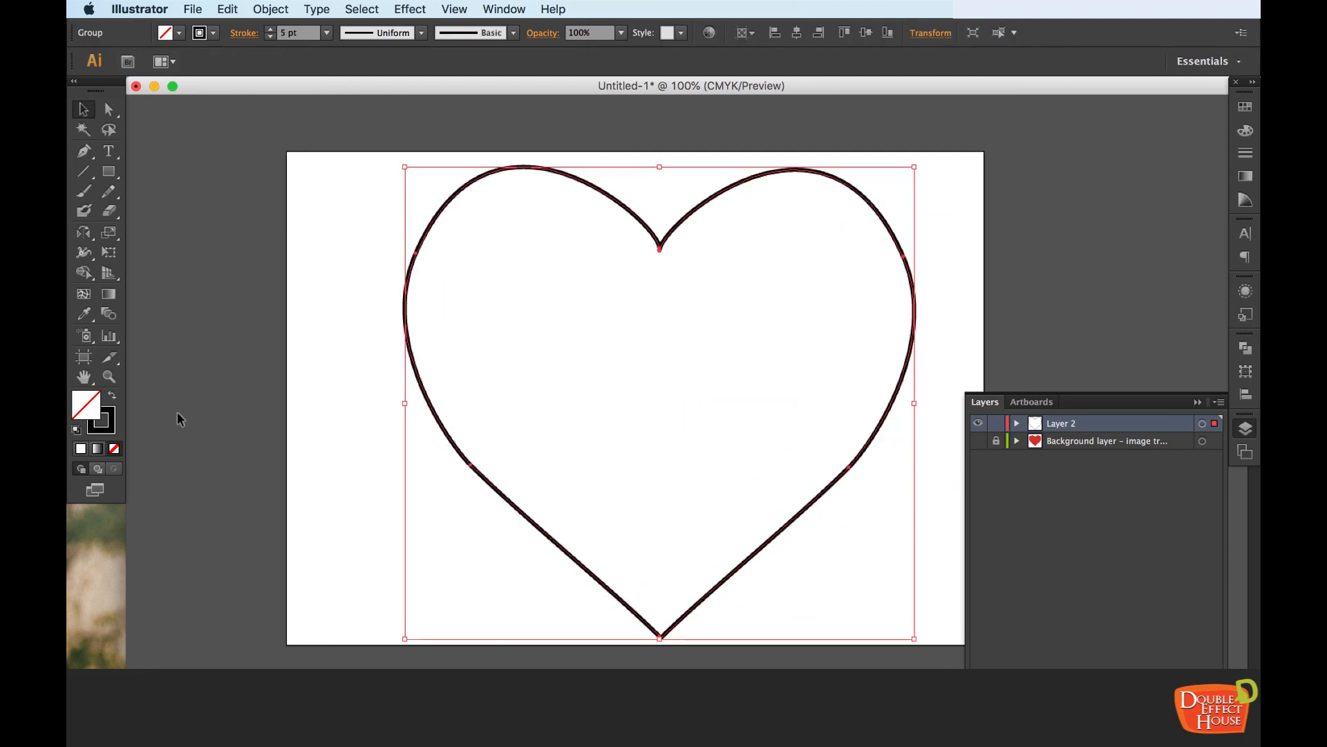
pyautogui.doubleClick(114, 420)
pyautogui.click(1020, 283)
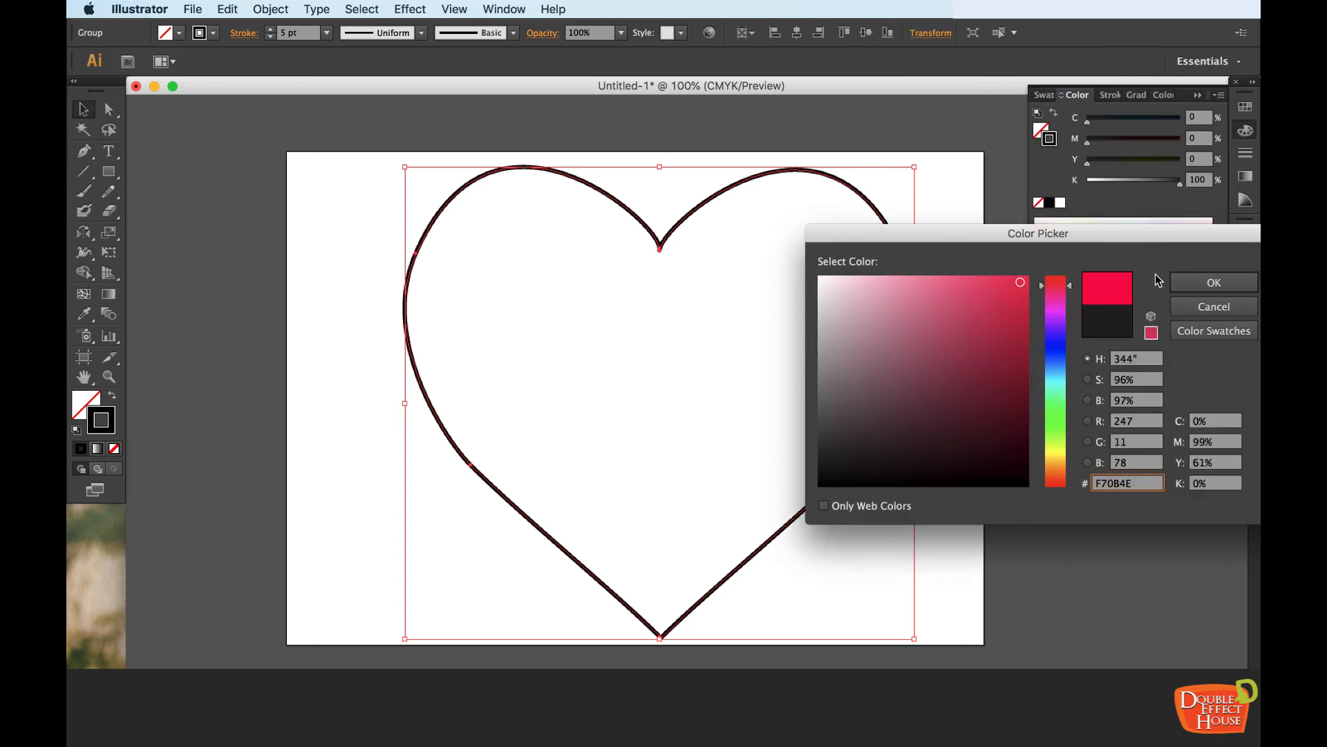
pyautogui.click(1204, 284)
pyautogui.click(950, 201)
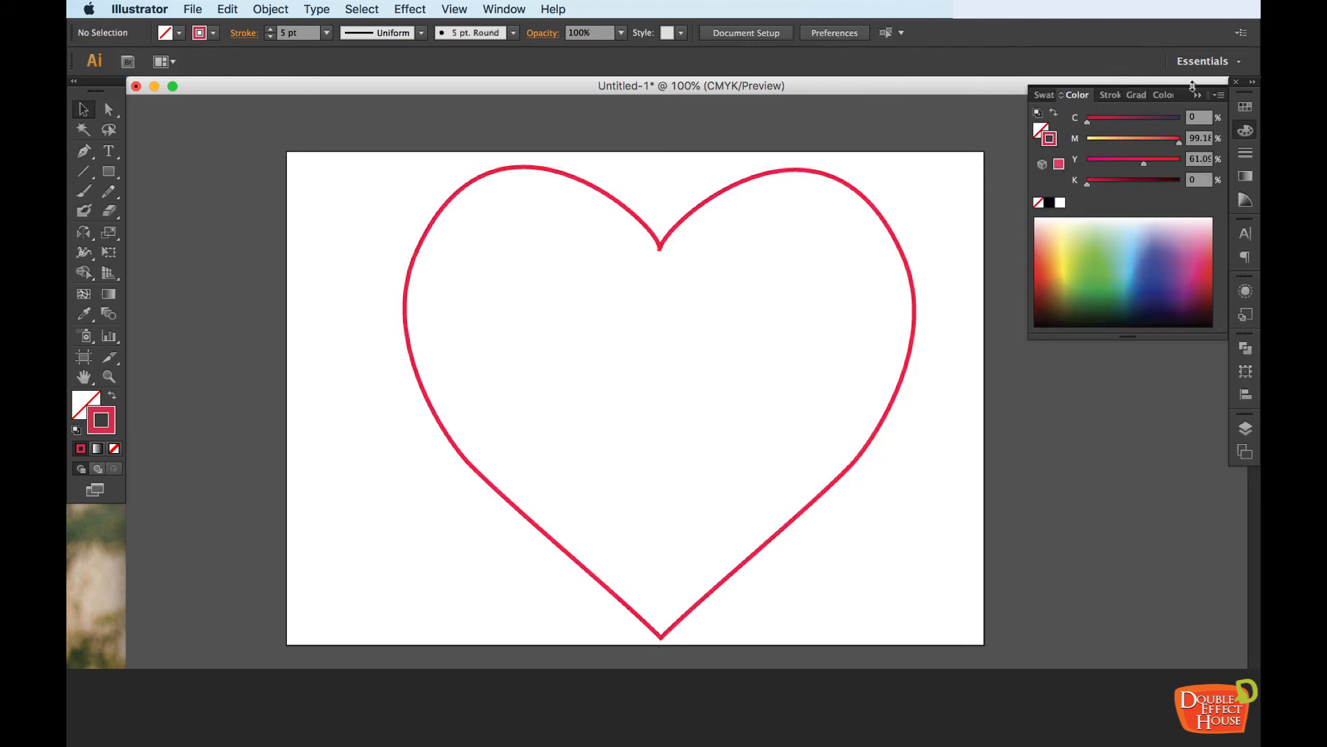
pyautogui.click(1198, 96)
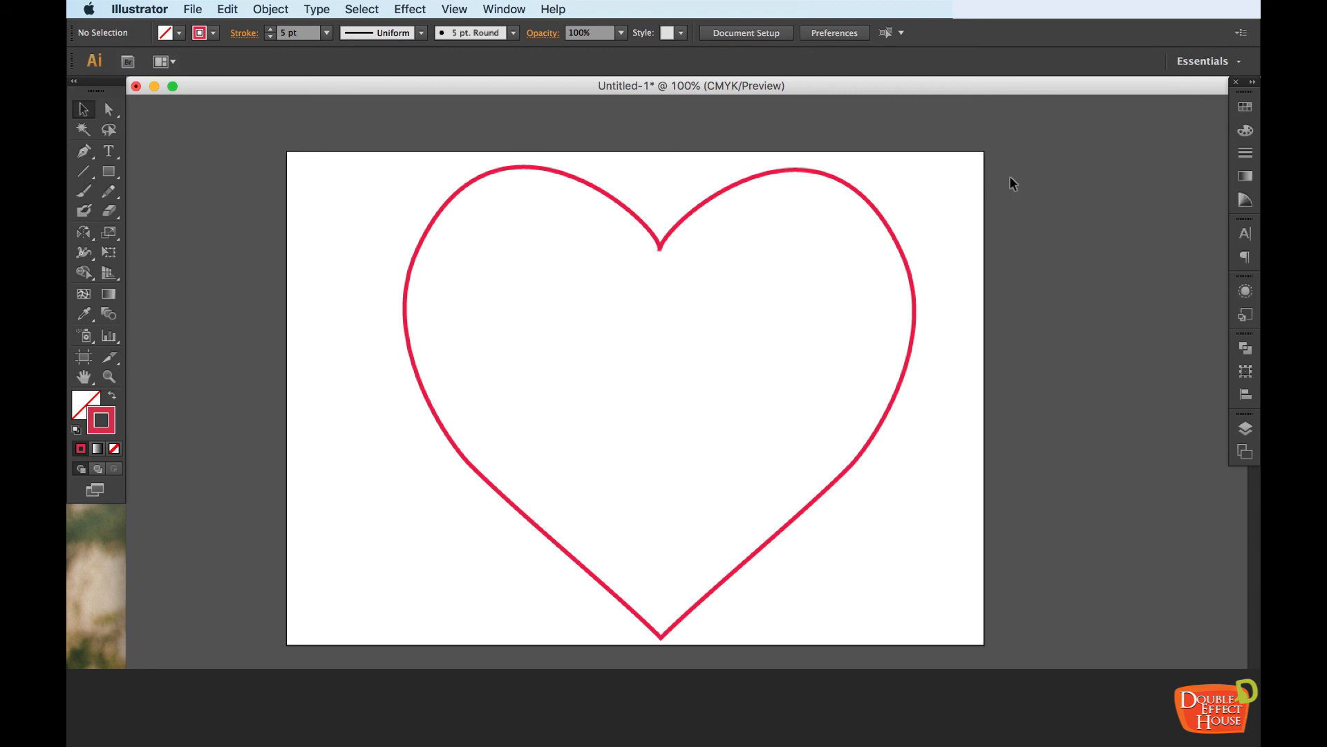